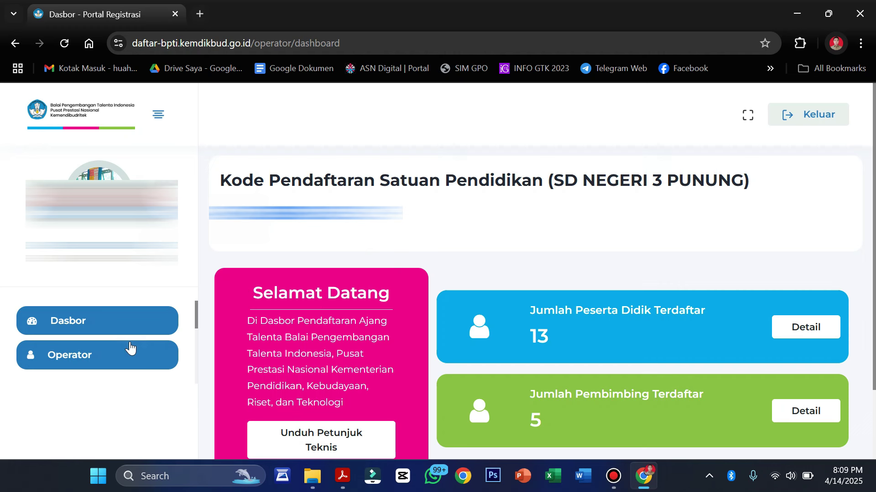
Open Peserta Didik and scroll through SD NEGERI 3 PUNUNG's registered students, then back to the top.
scroll(131, 347, "down", 1)
scroll(131, 348, "down", 3)
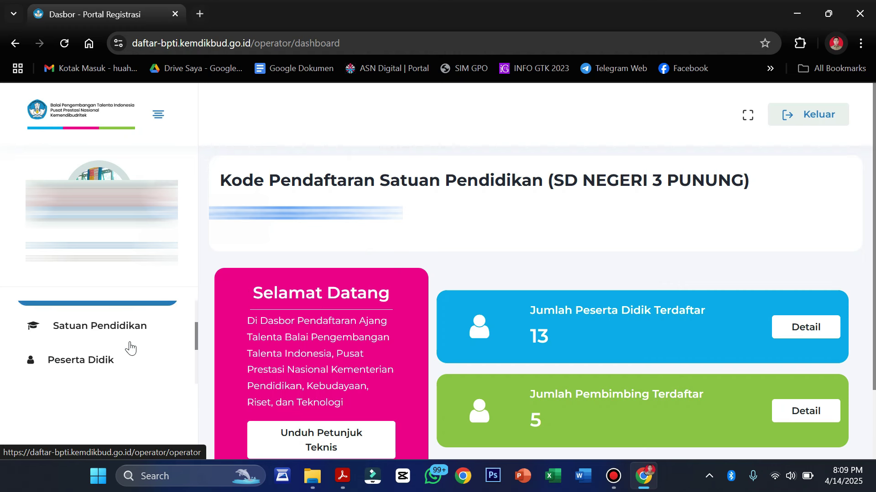
left_click(63, 348)
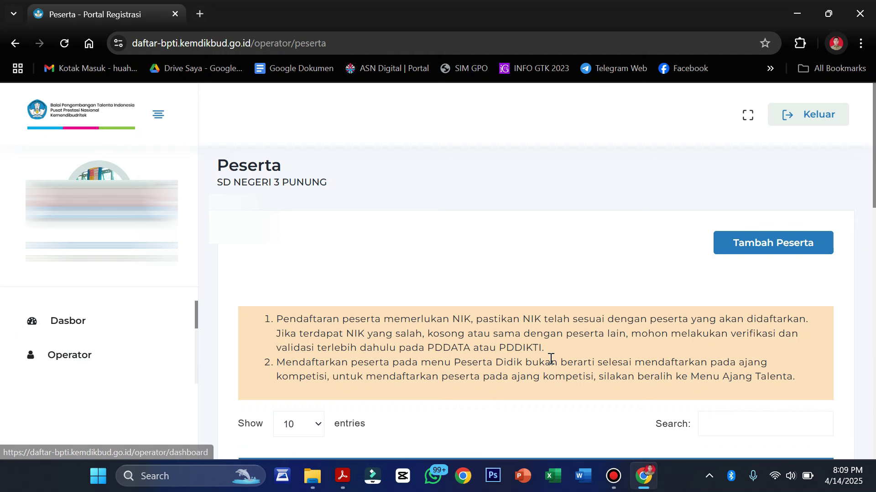
scroll(550, 359, "down", 4)
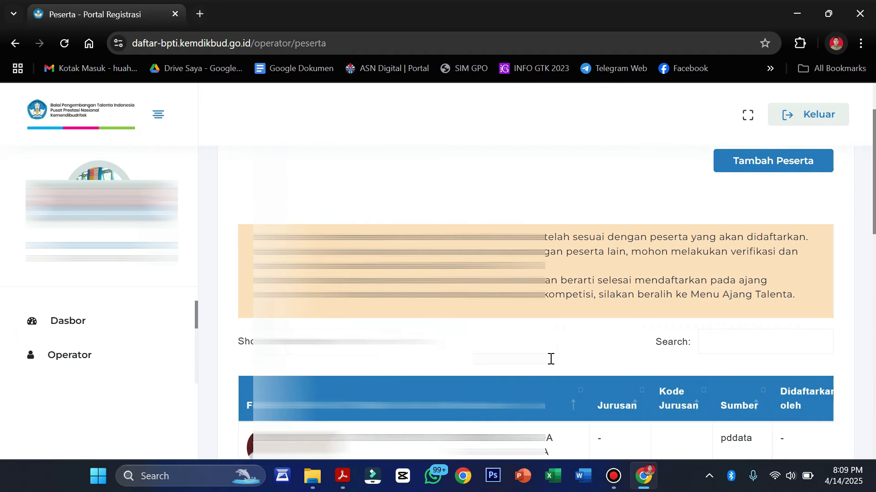
scroll(550, 360, "down", 3)
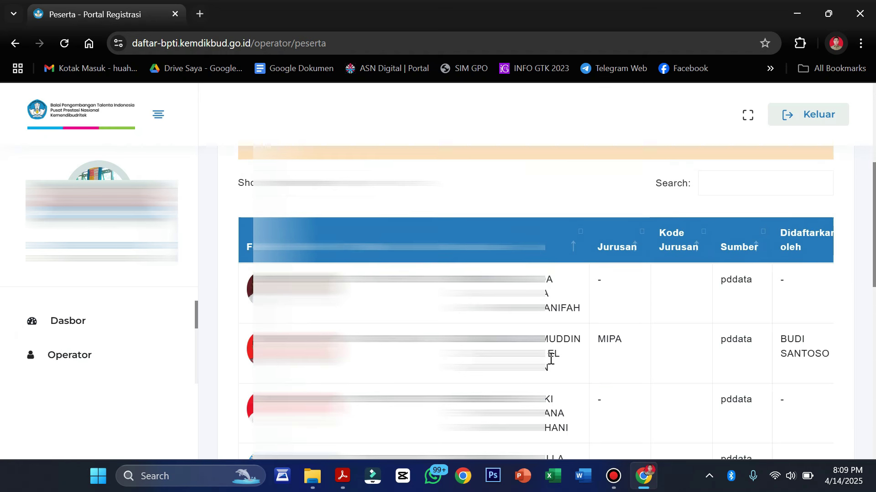
scroll(551, 360, "down", 1)
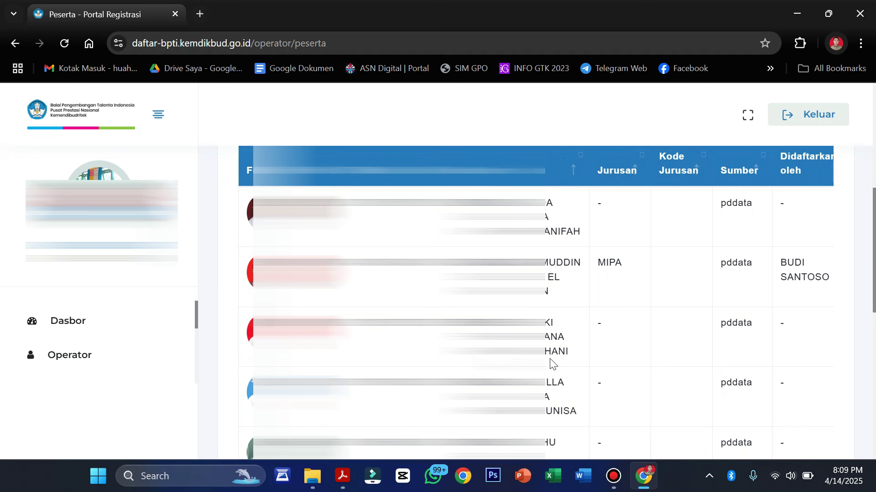
scroll(550, 364, "down", 2)
scroll(550, 364, "up", 1)
scroll(550, 364, "down", 3)
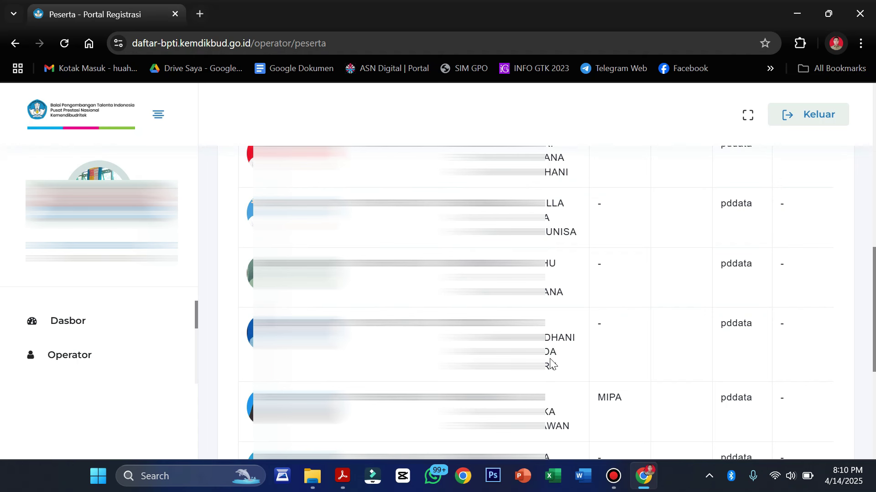
scroll(550, 363, "up", 8)
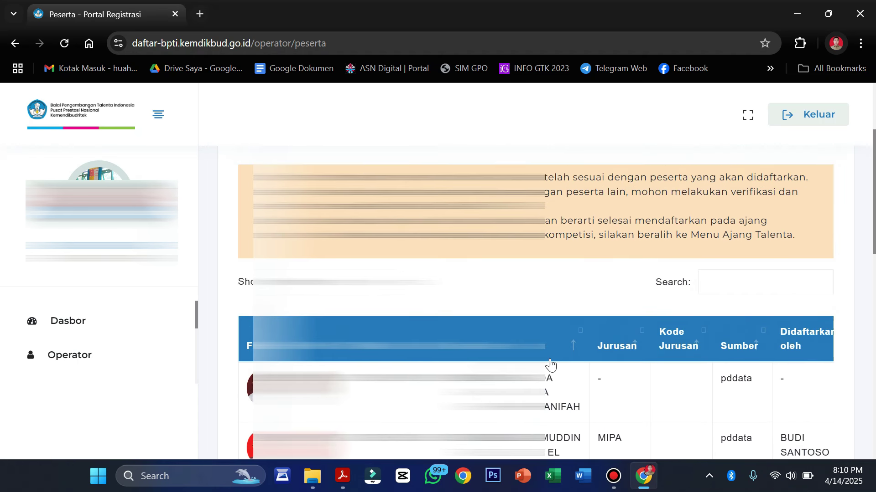
scroll(551, 363, "up", 3)
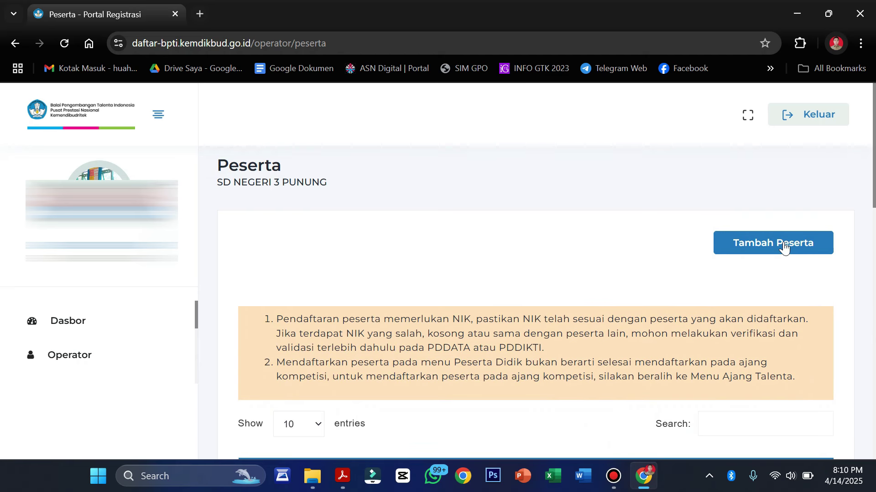
Look up a new participant by their saved NISN and birth date to load the registration form.
left_click(784, 244)
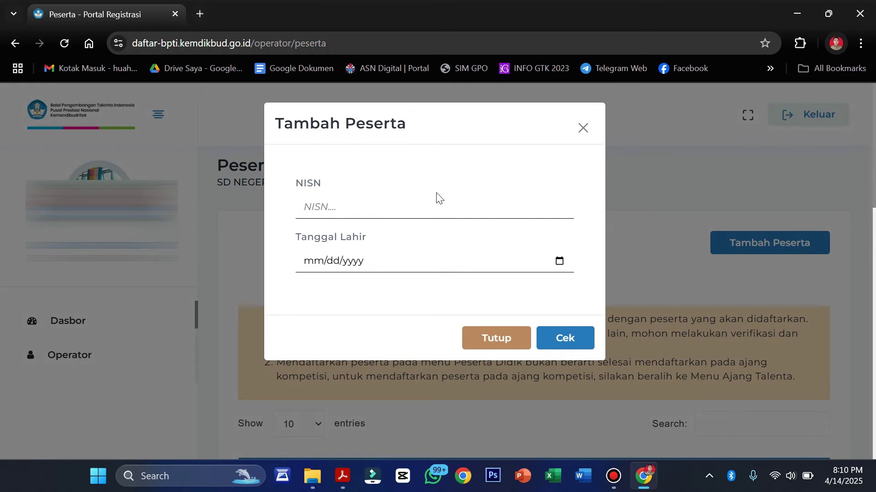
left_click(387, 213)
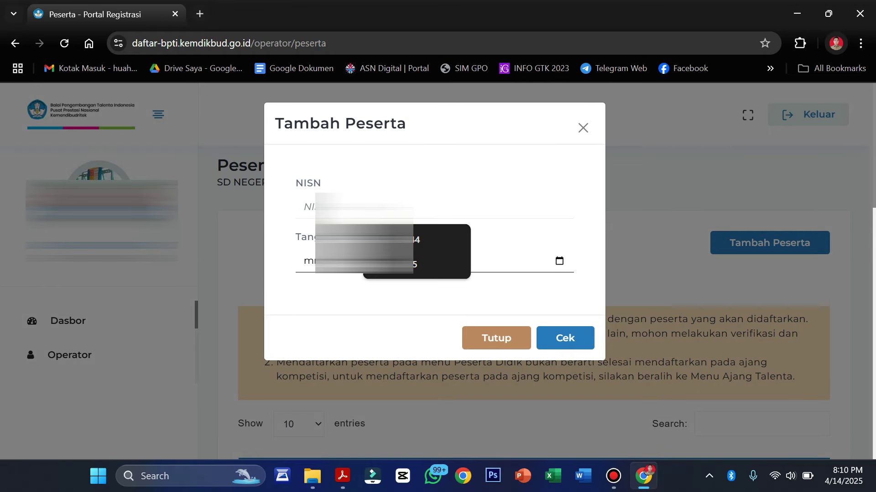
left_click(412, 266)
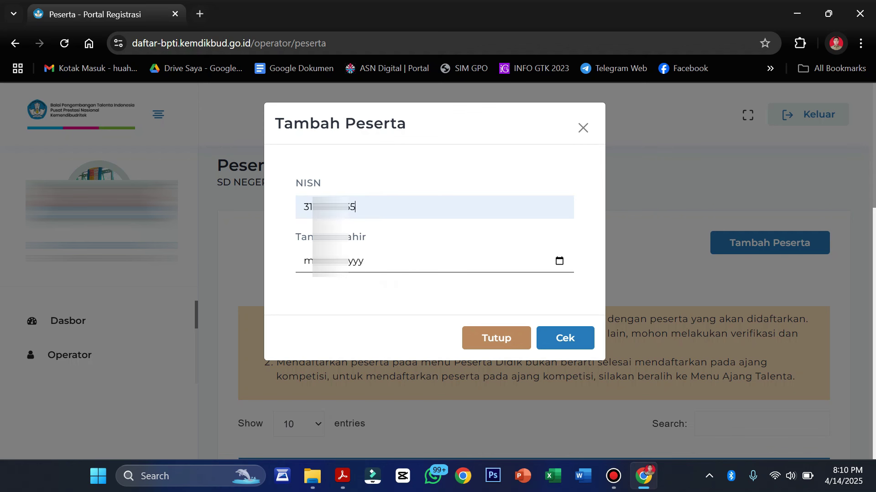
key("Return")
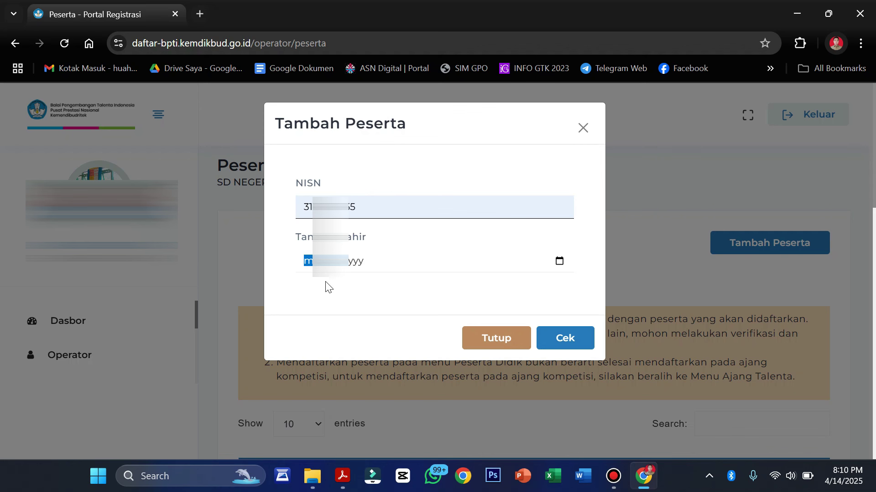
left_click(567, 349)
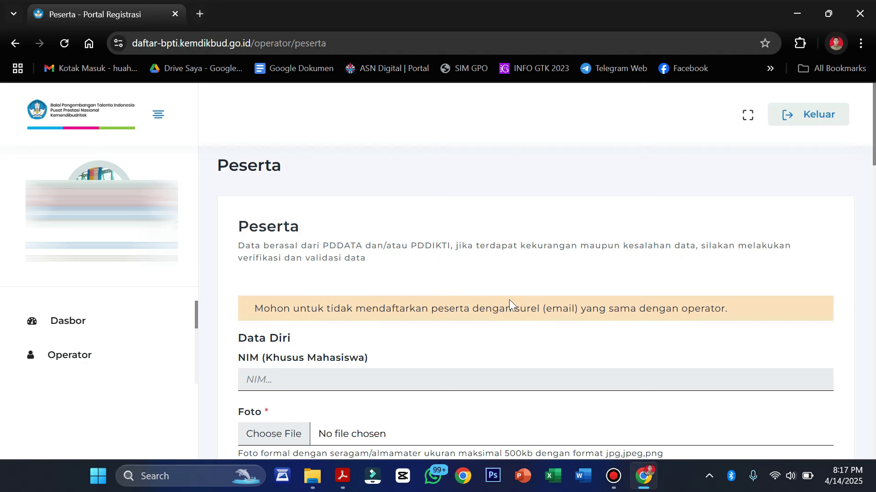
Check the Foto requirements: the 500kb size limit and the allowed image formats.
scroll(509, 299, "down", 3)
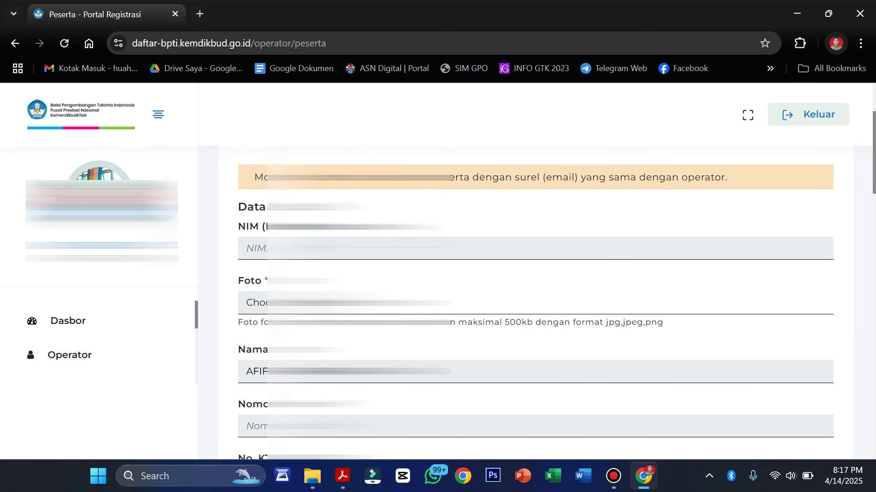
scroll(265, 202, "down", 3)
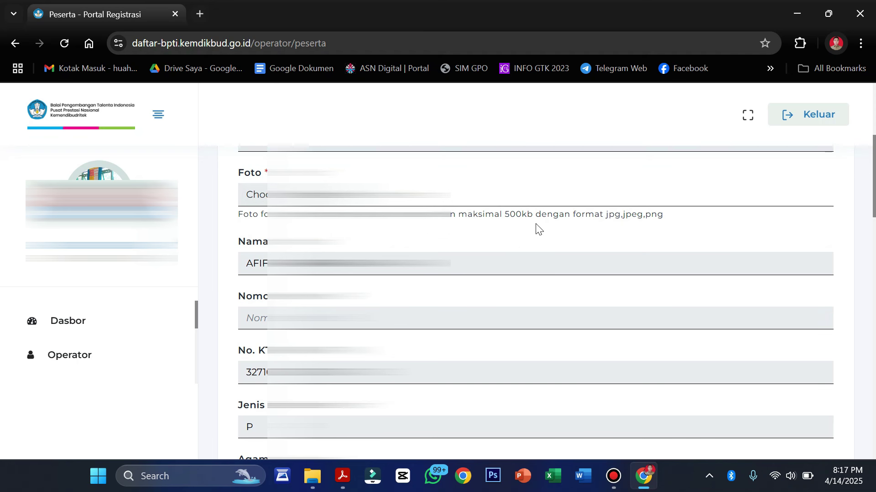
left_click_drag(502, 215, 532, 214)
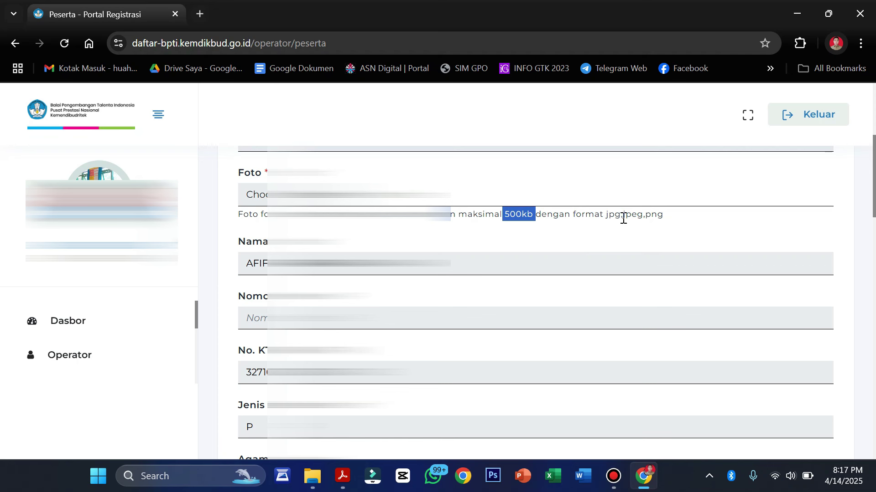
left_click_drag(607, 216, 664, 216)
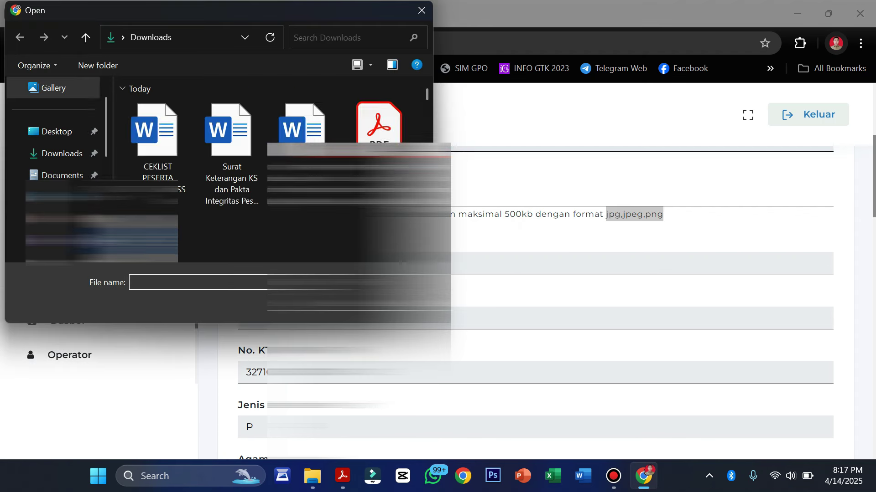
Attach CamScanner 08-04-2025 08.13_2 from Downloads as the student's Foto.
scroll(269, 168, "down", 3)
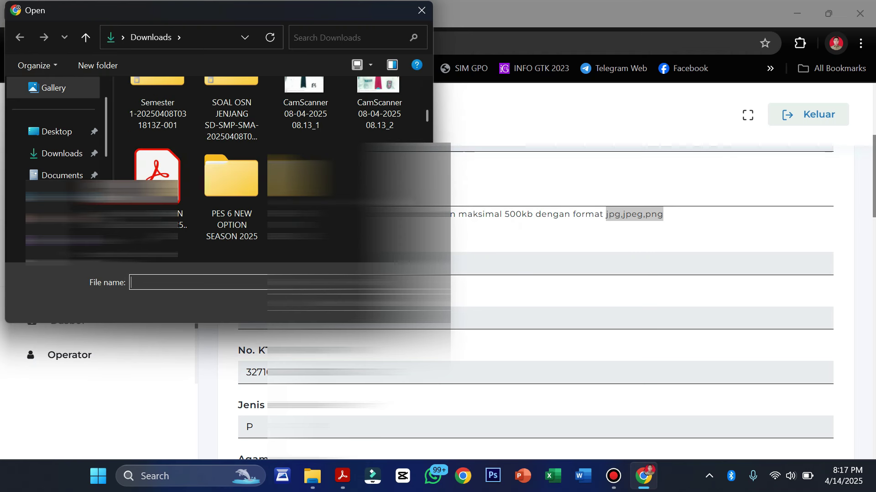
left_click(405, 93)
key("Return")
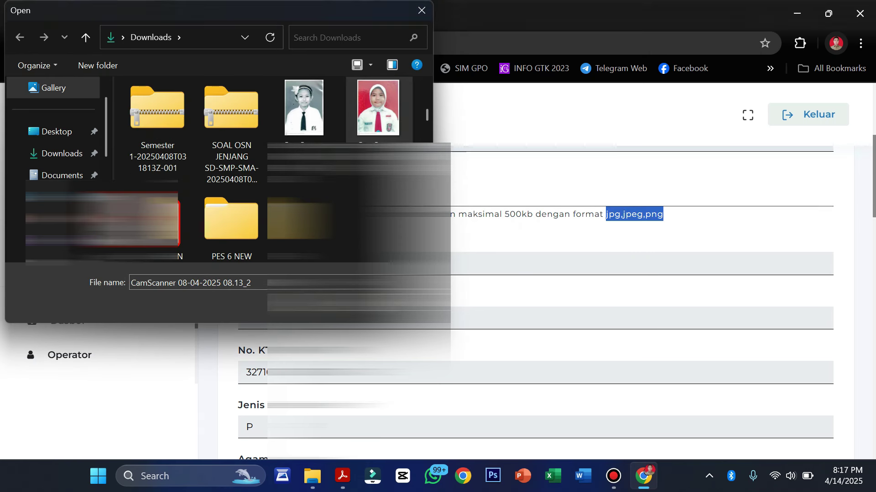
scroll(535, 302, "down", 1)
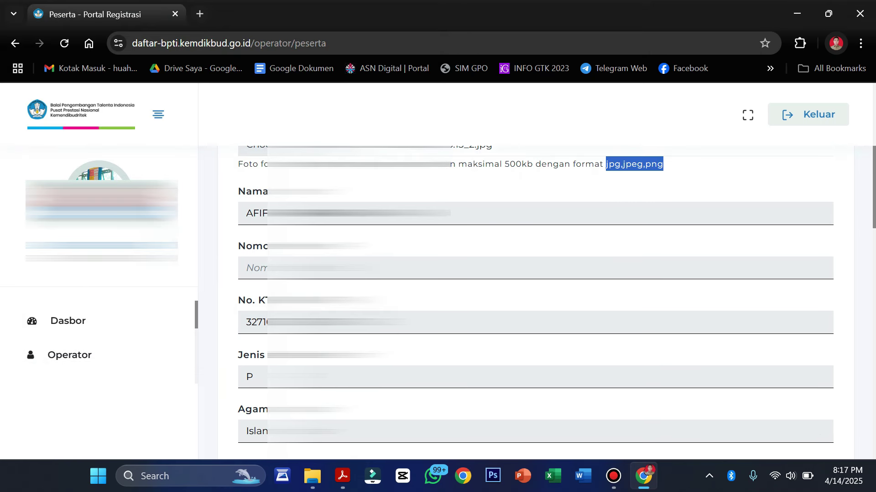
scroll(535, 302, "down", 1)
scroll(535, 302, "down", 1)
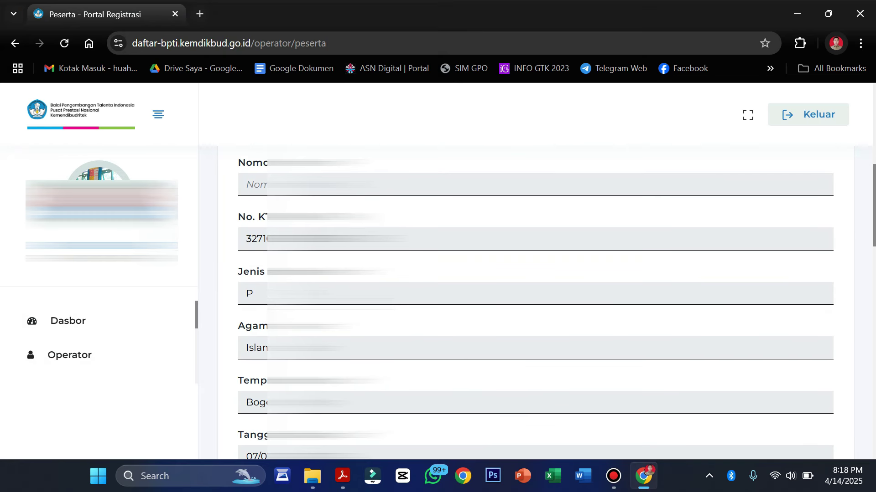
scroll(535, 302, "down", 3)
scroll(535, 303, "up", 2)
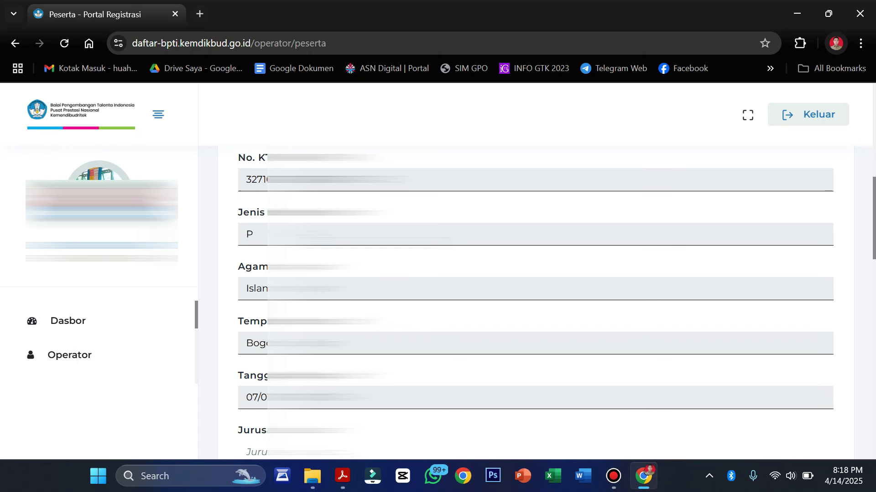
scroll(534, 301, "down", 4)
Enter Mipa as the student's Jurusan.
left_click(255, 234)
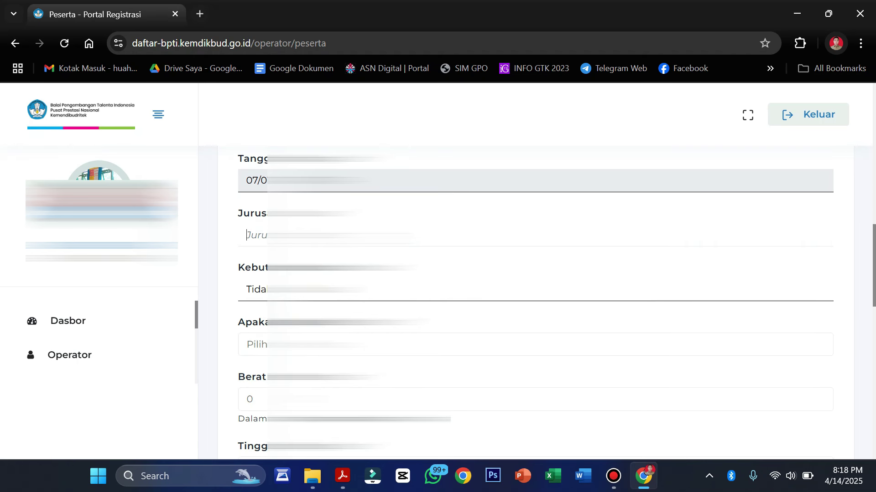
type("Mipa")
scroll(534, 297, "down", 1)
key("Tab")
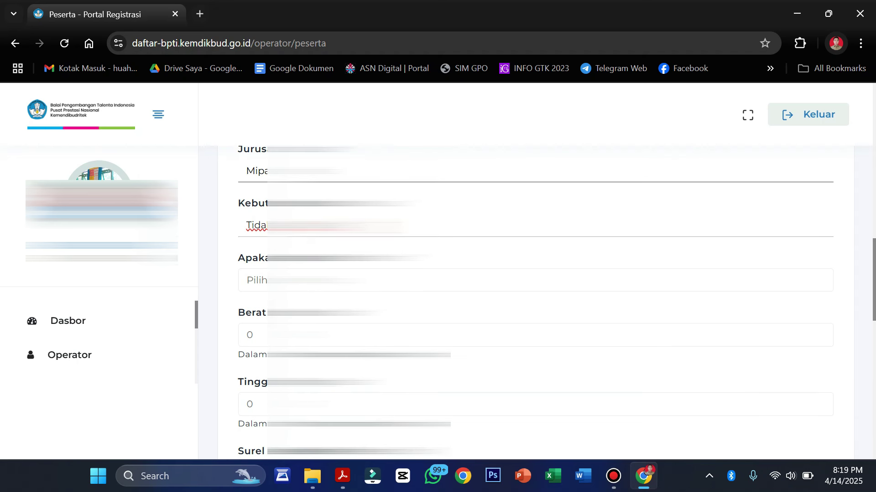
Answer the Apakah yes/no question with Tidak.
scroll(819, 257, "down", 2)
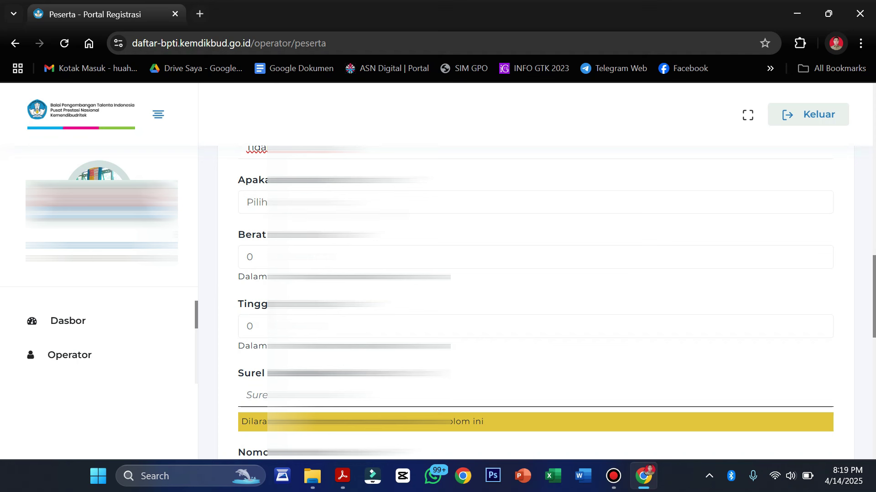
left_click(812, 202)
key("Down")
key("Return")
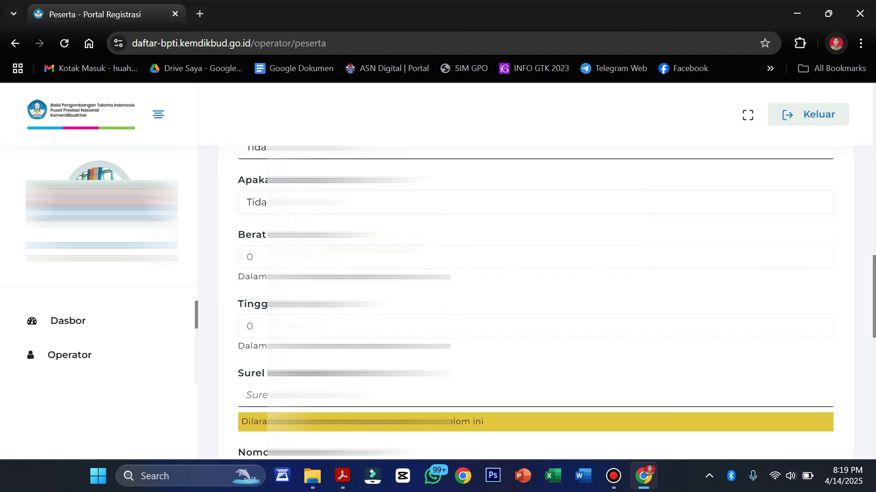
Set the student's weight (Berat) to 23 and height (Tinggi) to 124.
left_click(253, 257)
key("BackSpace")
type("23")
key("Tab")
key("BackSpace")
type("12")
type("4")
scroll(535, 302, "down", 3)
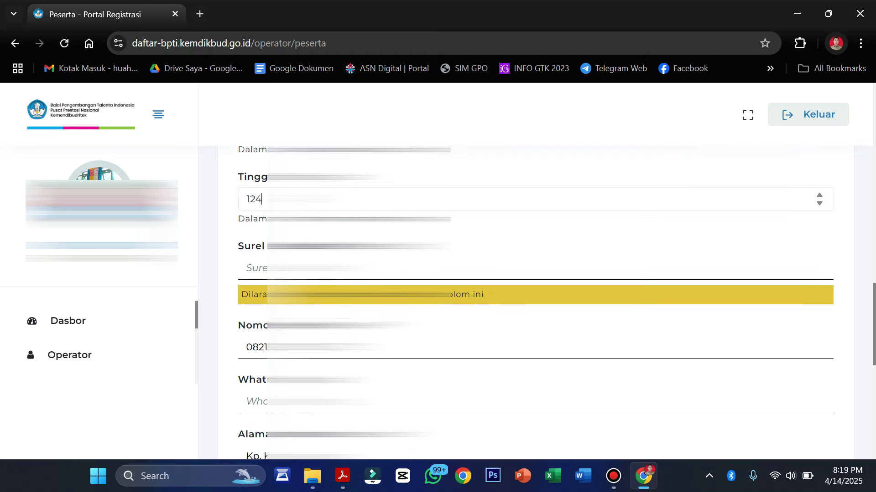
key("Tab")
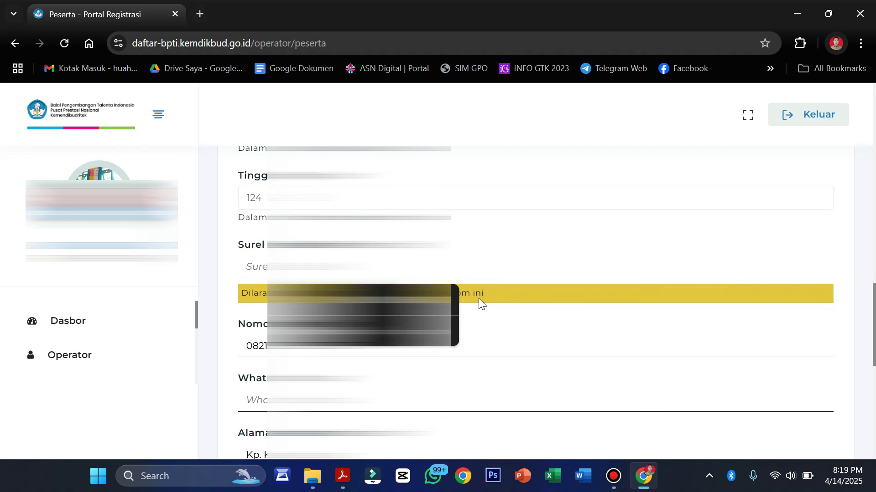
left_click(541, 273)
left_click(551, 326)
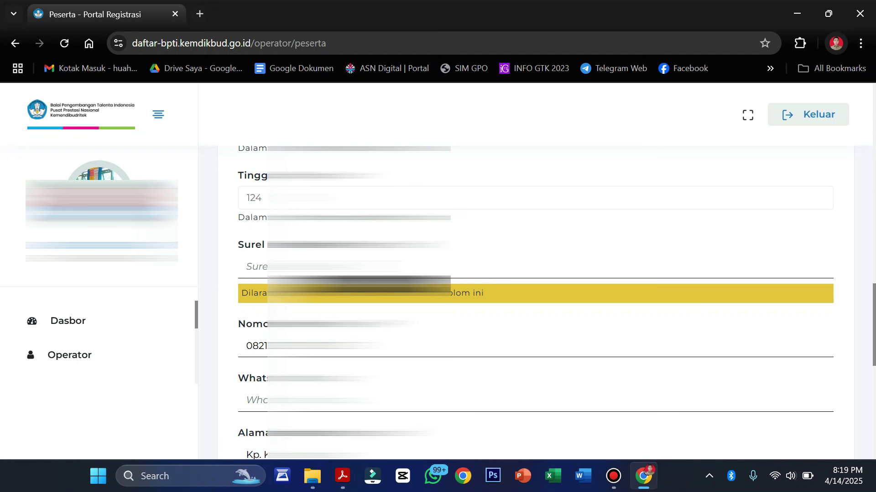
Fill the Surel field with the saved e-mail address suggestion.
left_click(248, 267)
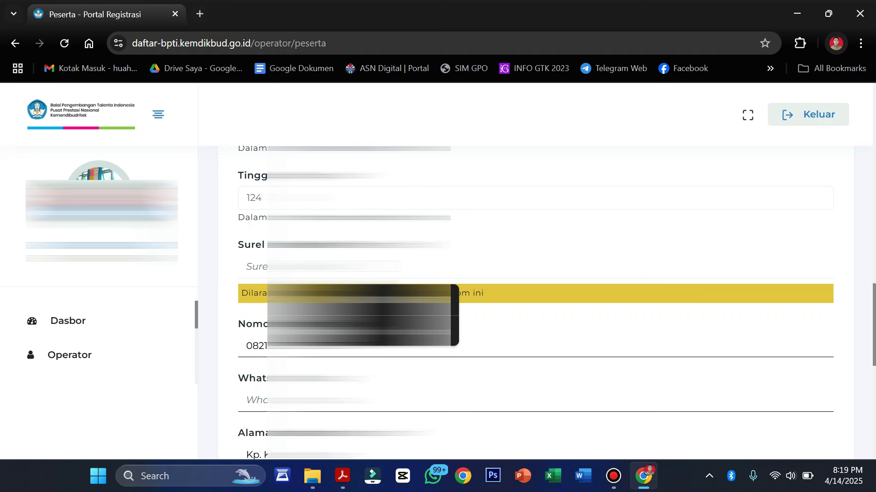
type("a")
key("Down")
key("Return")
scroll(534, 301, "down", 2)
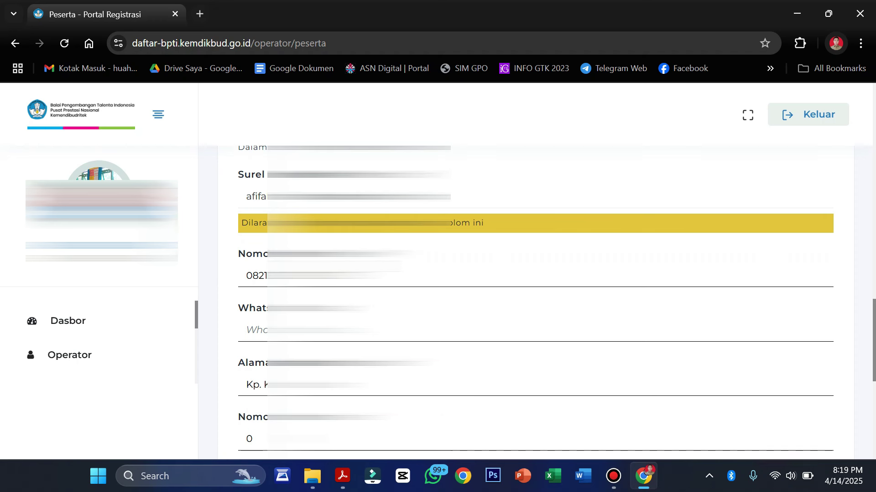
key("shift+Tab")
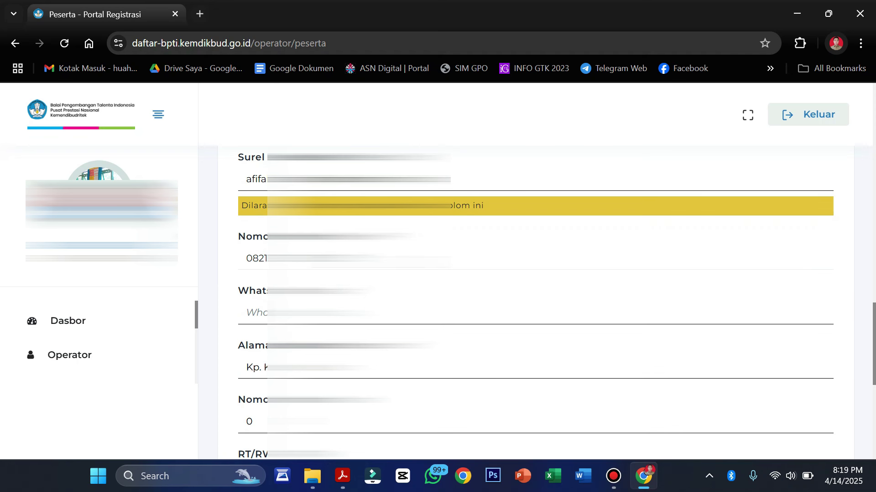
Enter the student's WhatsApp number and scroll down to the end of the first page.
left_click(255, 313)
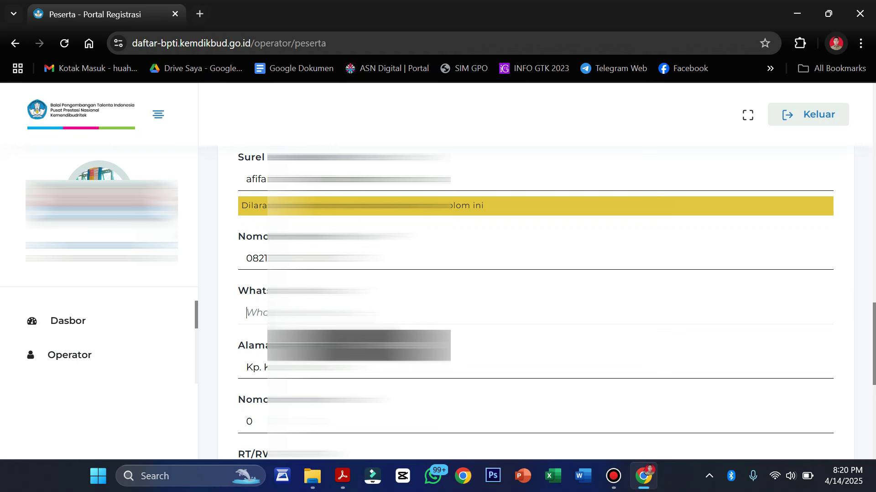
type("0")
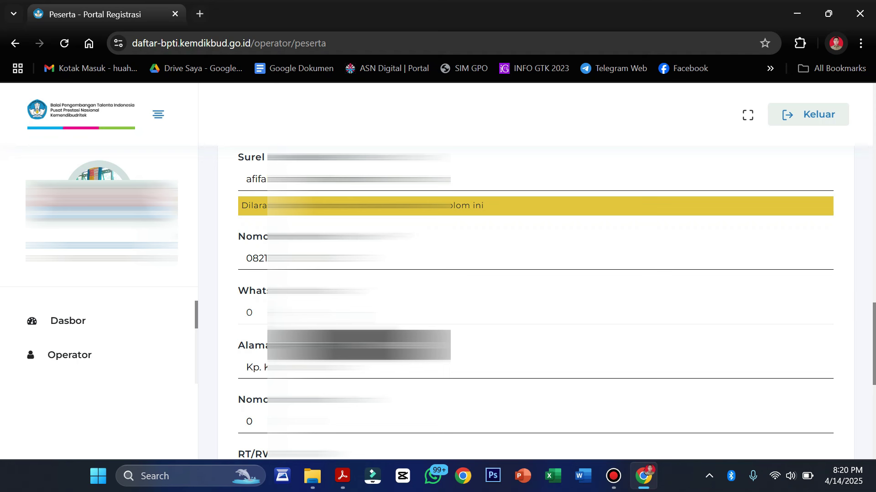
type("82")
scroll(534, 301, "down", 3)
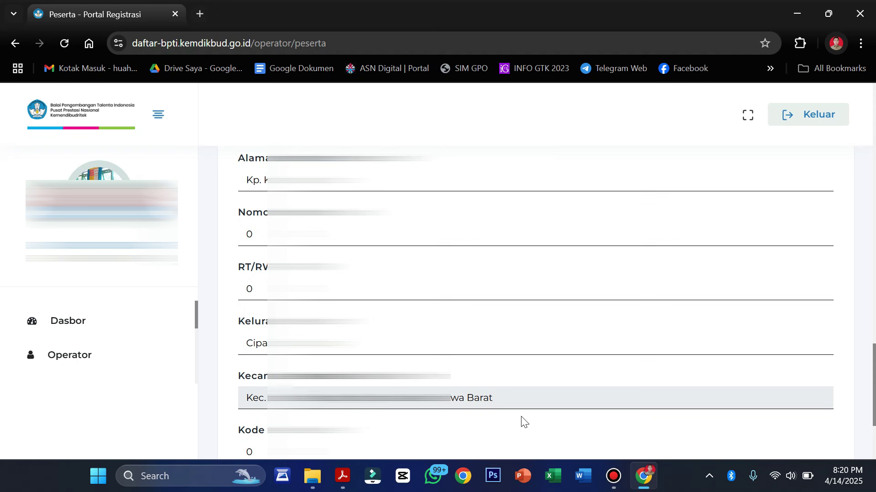
scroll(520, 392, "down", 2)
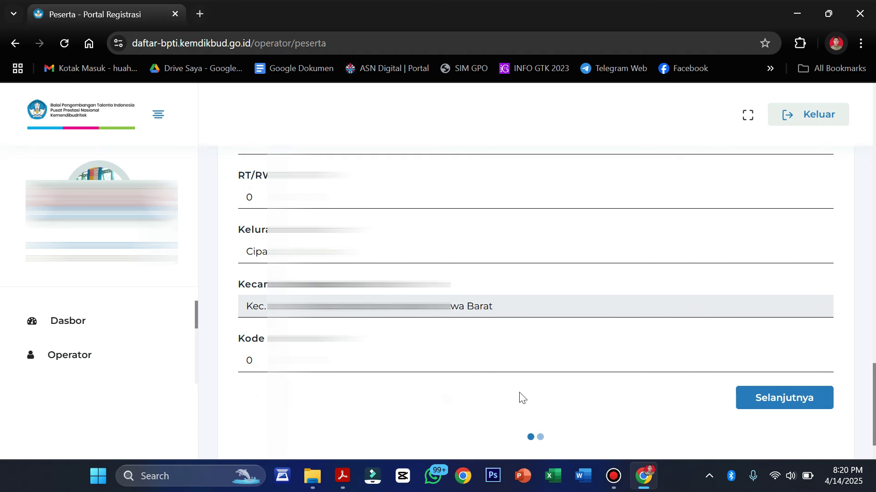
scroll(456, 291, "up", 3)
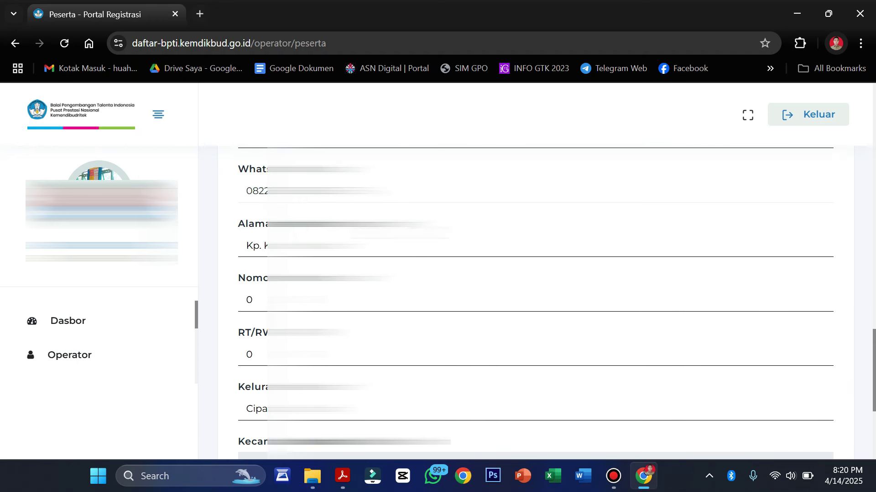
scroll(454, 280, "down", 5)
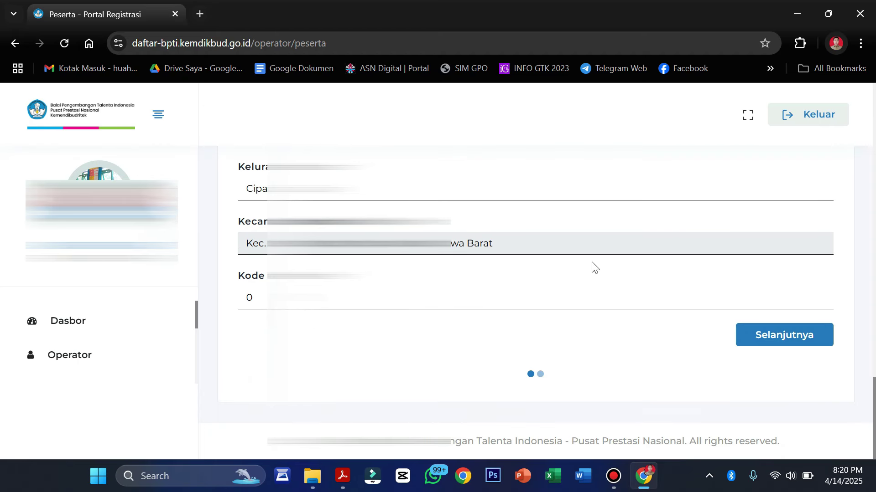
Advance to the form's second step and review its parent data fields.
left_click(773, 338)
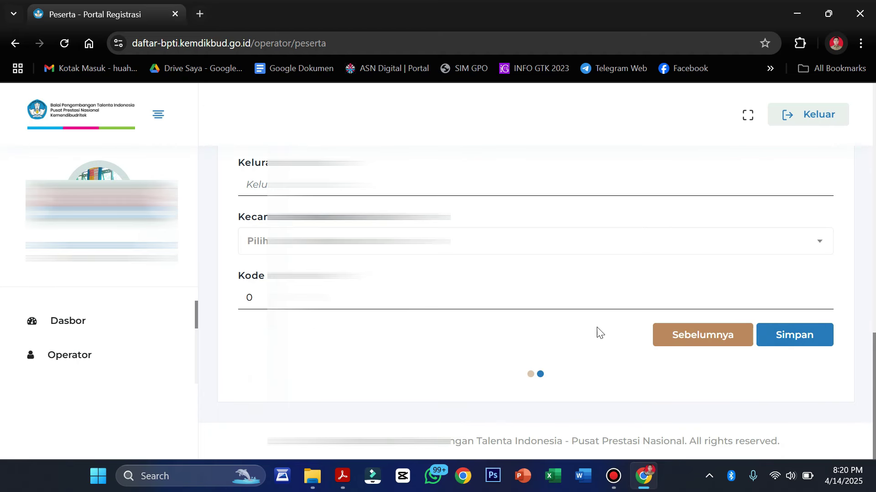
scroll(583, 329, "up", 9)
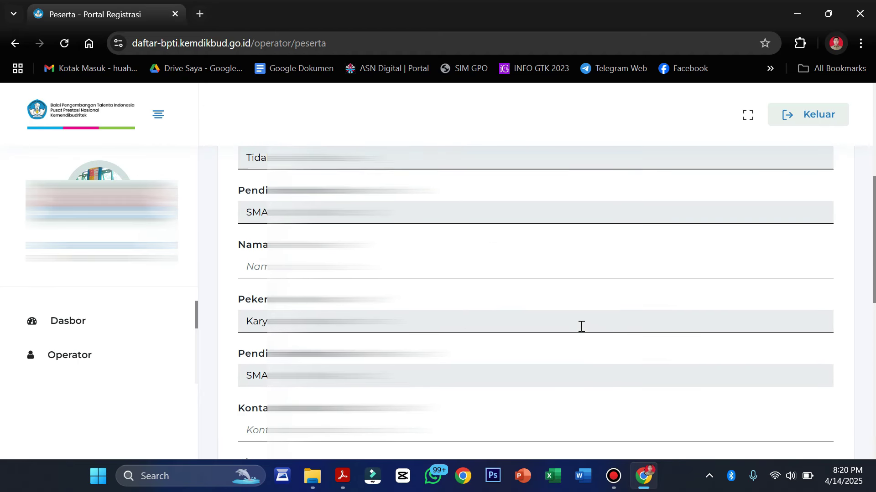
scroll(580, 328, "up", 6)
scroll(582, 331, "down", 2)
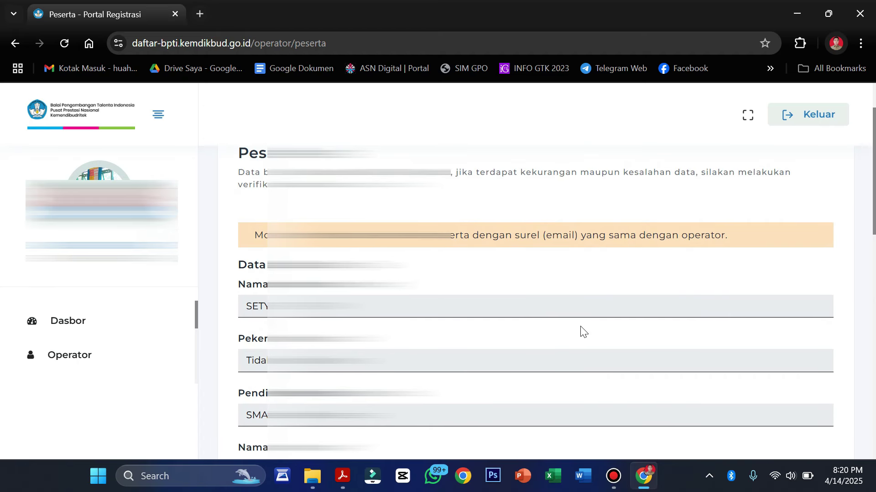
scroll(582, 332, "down", 2)
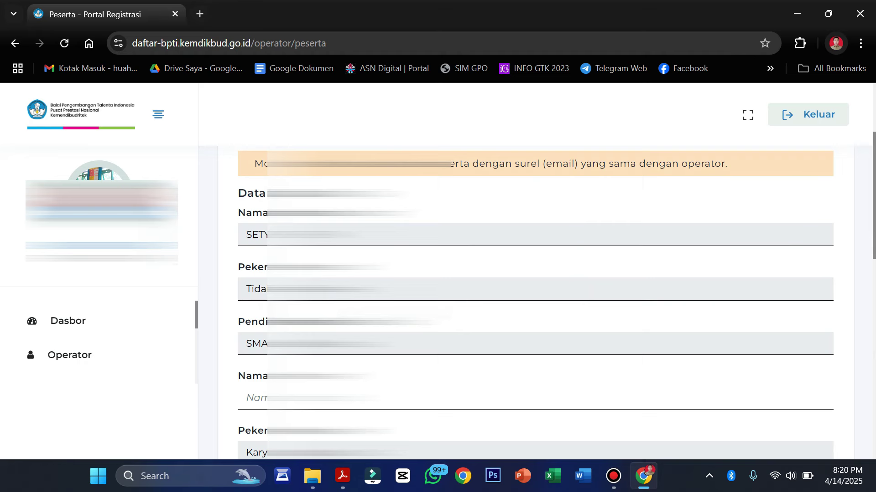
scroll(582, 332, "up", 3)
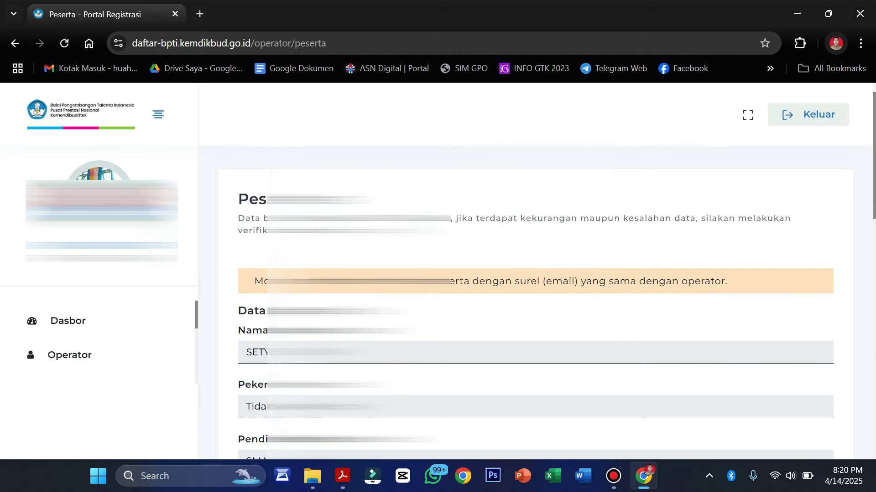
scroll(477, 293, "down", 4)
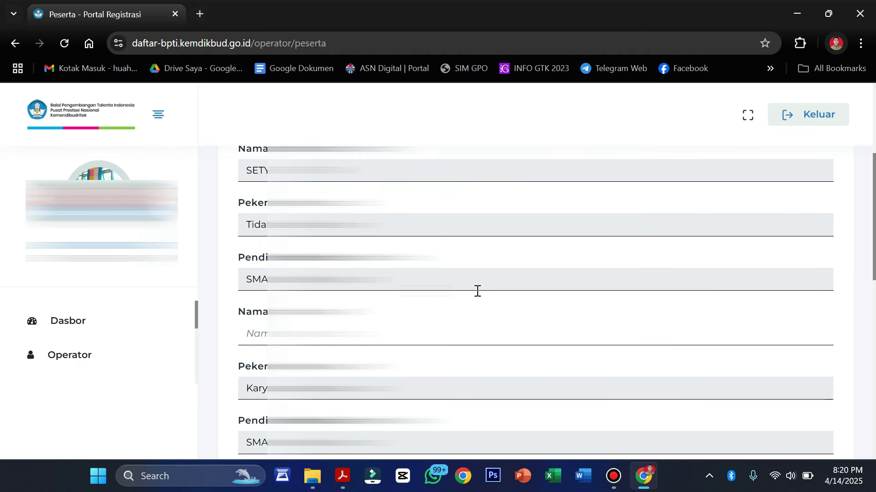
scroll(477, 291, "down", 1)
scroll(477, 291, "up", 3)
scroll(458, 313, "down", 1)
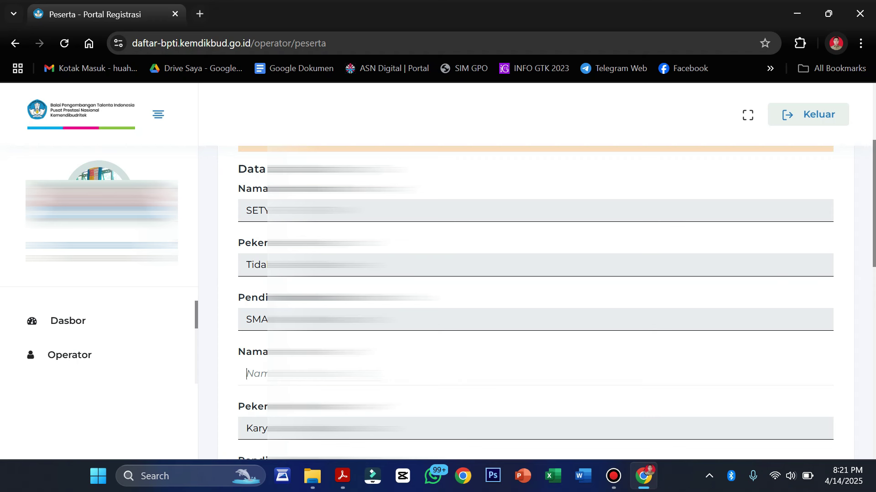
scroll(536, 301, "down", 3)
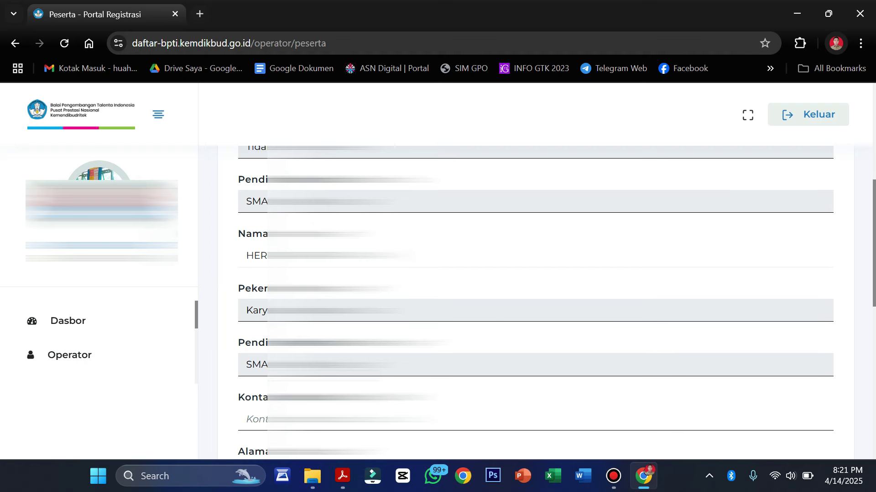
scroll(535, 302, "down", 1)
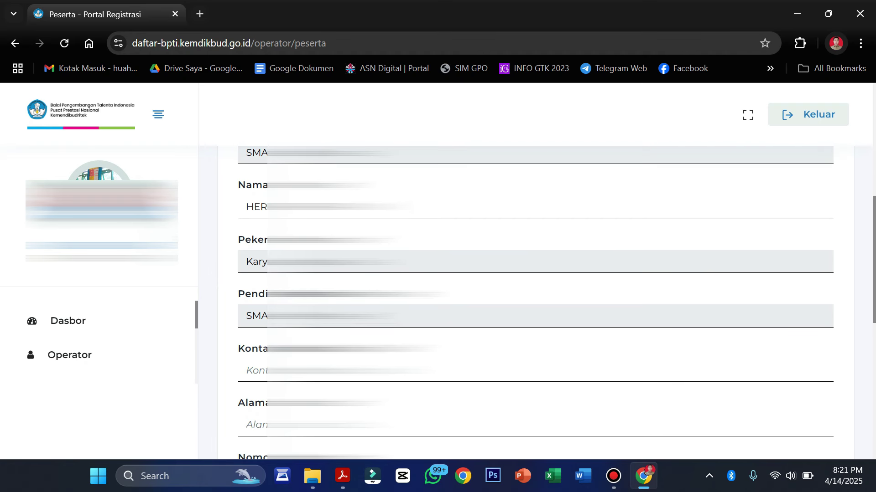
scroll(535, 301, "down", 1)
Enter the parent's contact number.
left_click(247, 310)
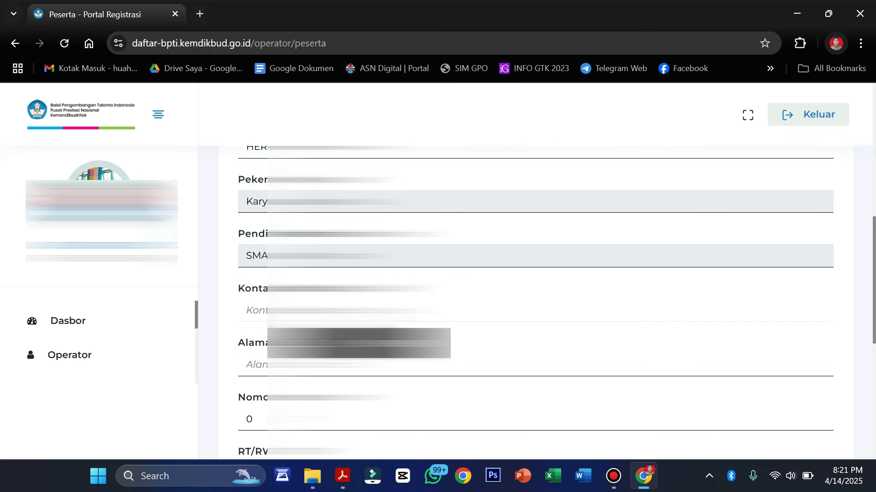
type("08")
scroll(535, 301, "down", 6)
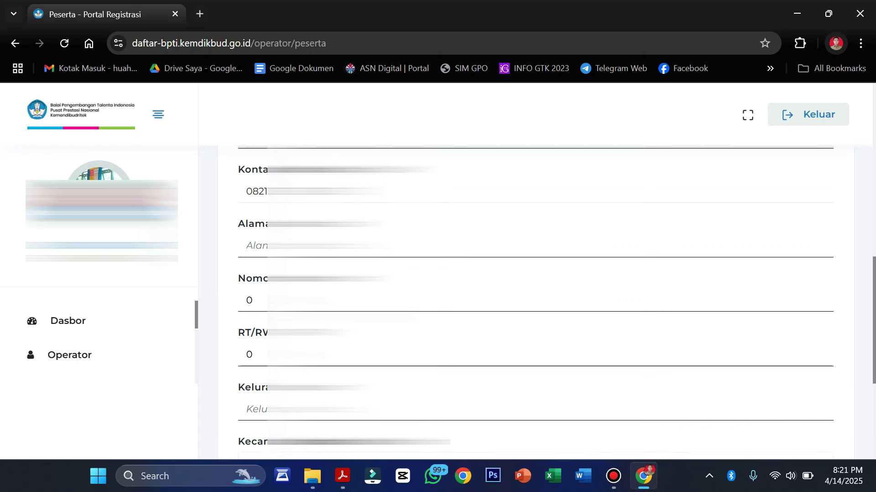
scroll(535, 301, "up", 4)
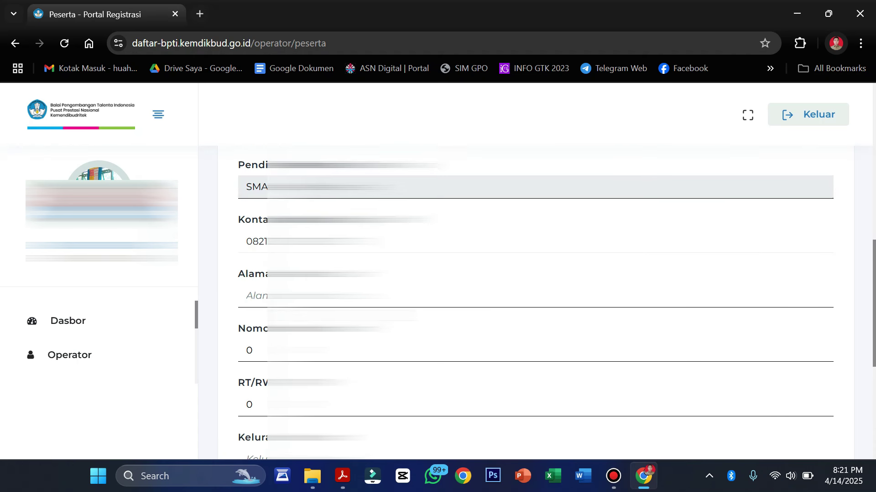
scroll(535, 301, "down", 1)
Fill Alamat and RT/RW from the saved suggestion and type the village name 'Pun'.
left_click(255, 274)
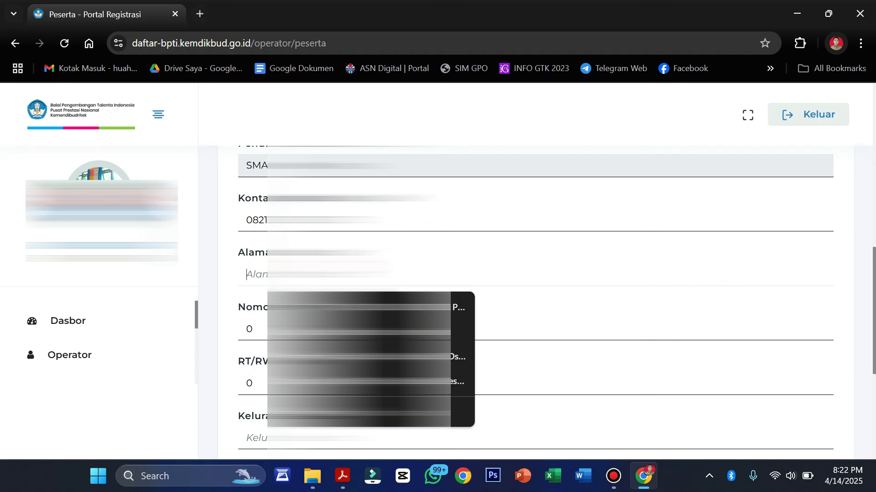
key("Down")
key("Return")
scroll(536, 301, "down", 2)
left_click(256, 339)
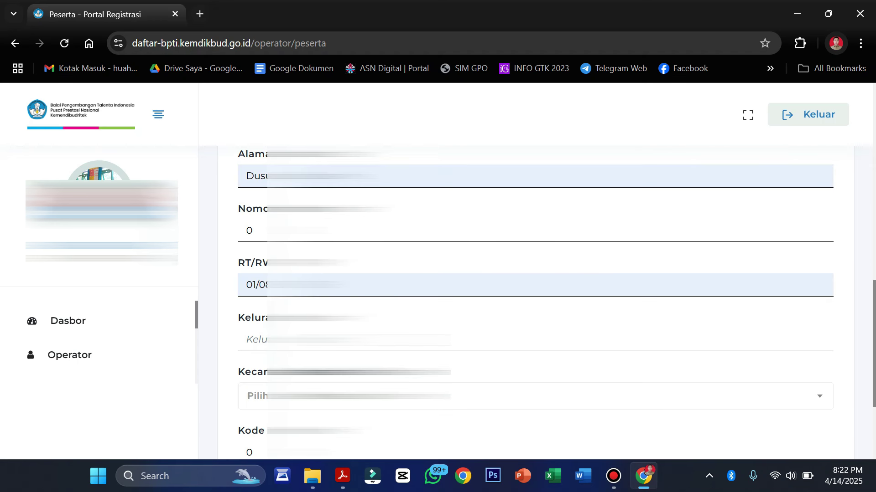
type("Pun")
scroll(535, 301, "down", 2)
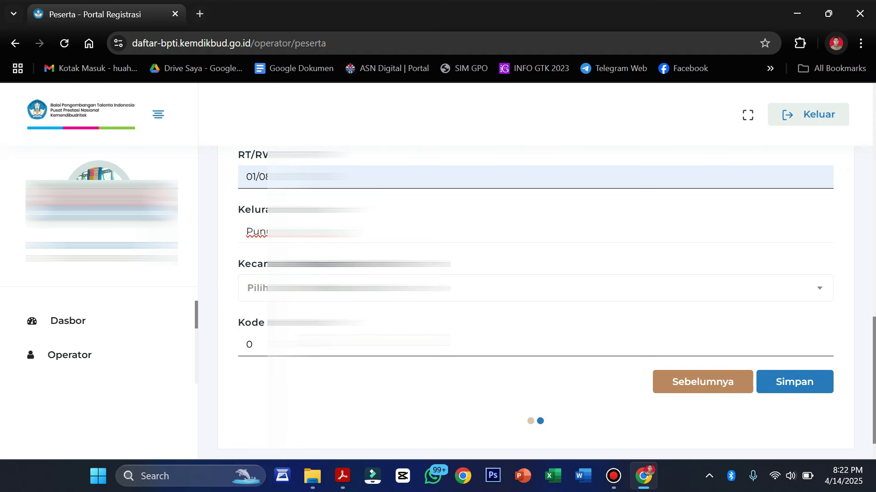
Choose the 'pun' Kecamatan, enter the postal code, and save the participant with Simpan.
left_click(553, 291)
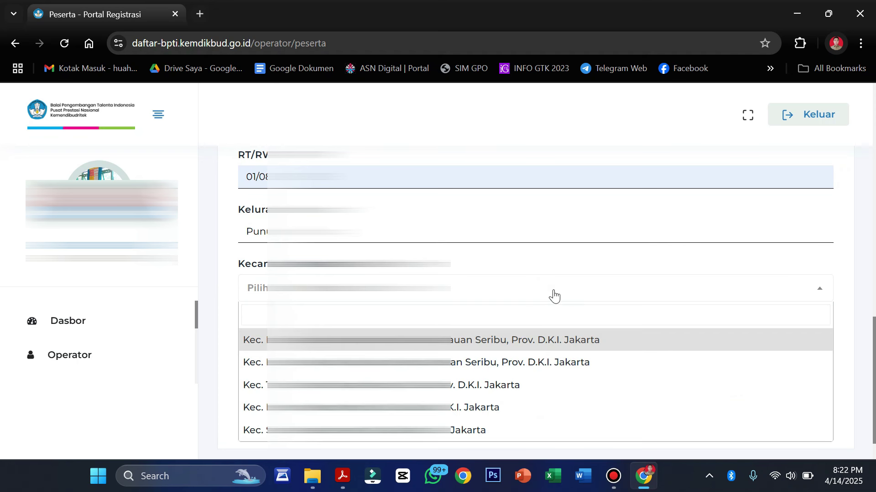
type("pun")
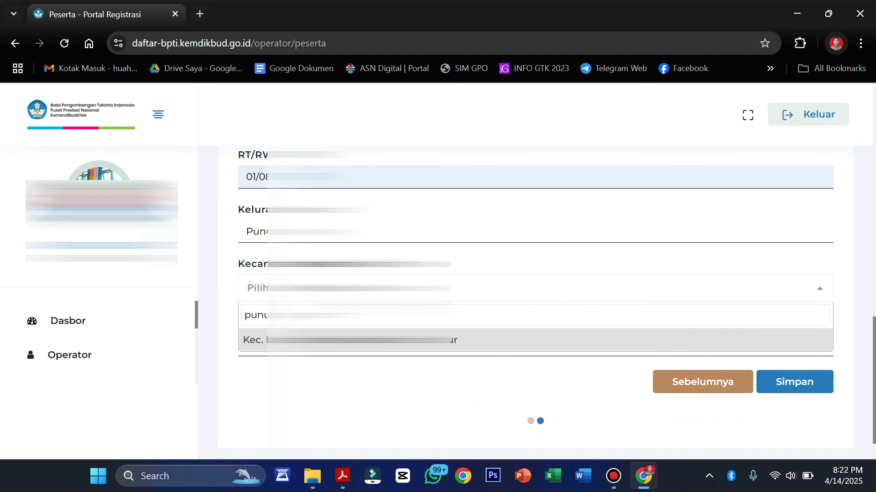
key("Return")
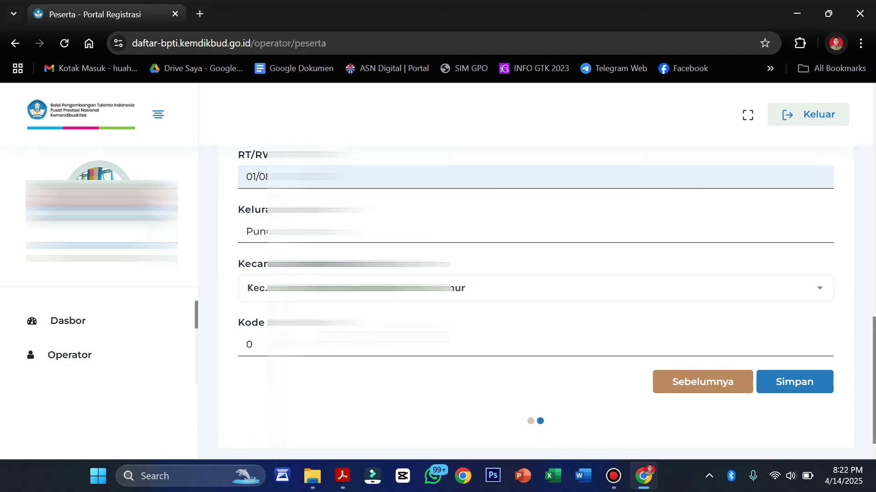
key("ctrl+a")
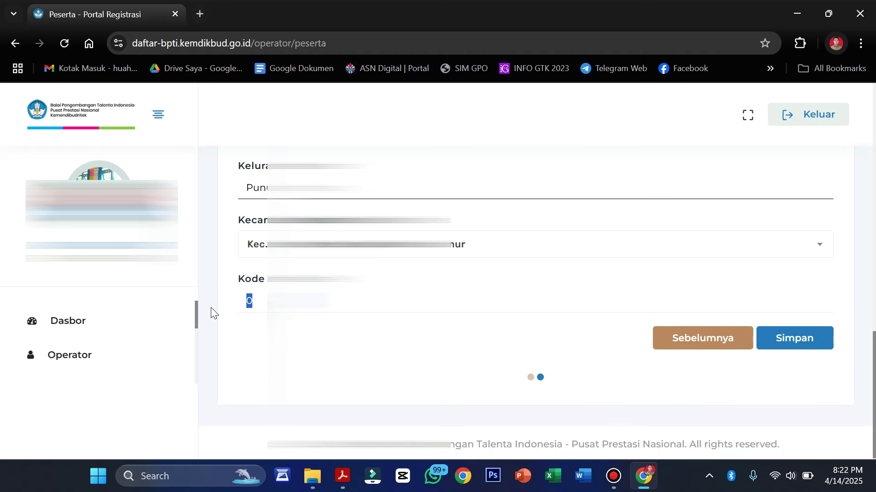
type("6355")
left_click(796, 339)
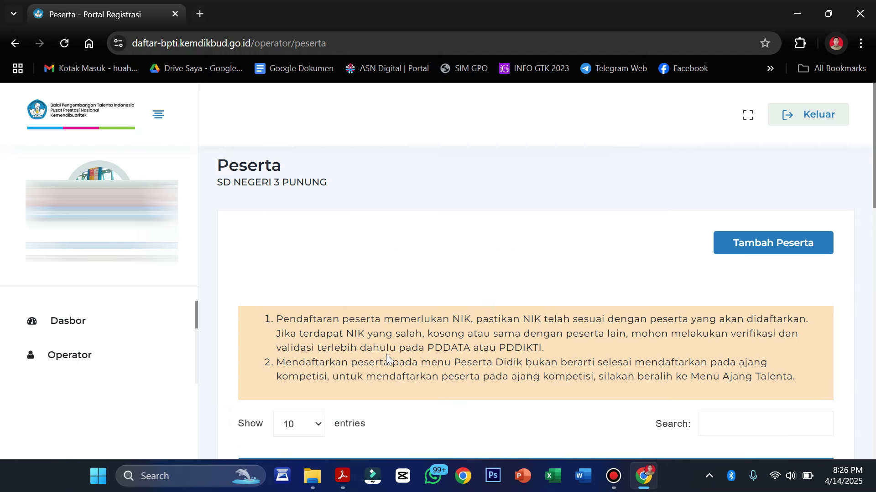
Scroll the Peserta list to check the registered students, including the new Mipa entry.
scroll(386, 354, "down", 4)
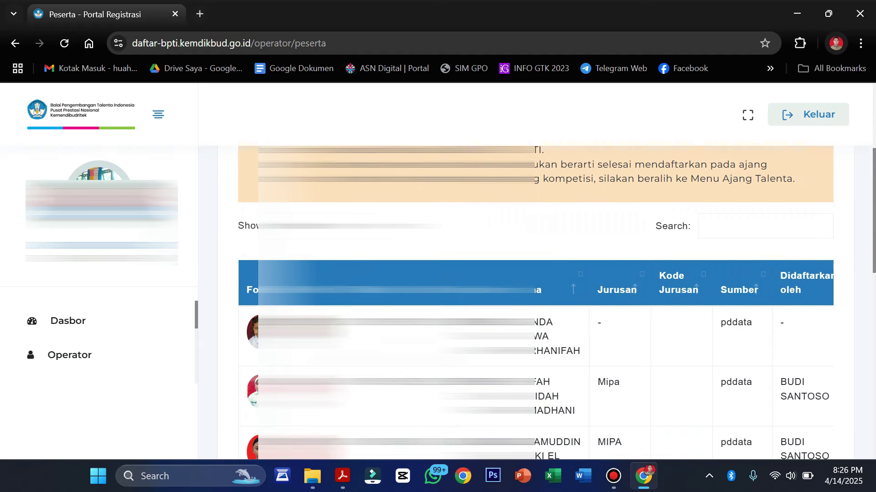
scroll(535, 301, "down", 1)
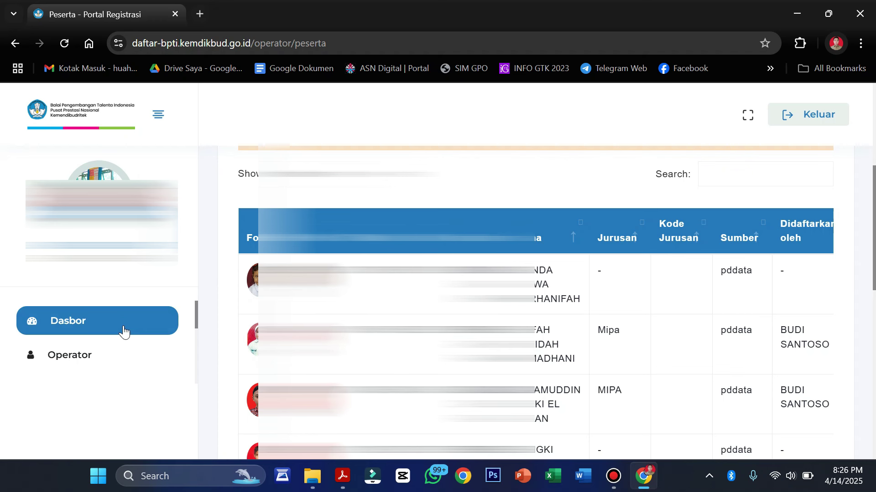
scroll(82, 334, "down", 1)
scroll(83, 335, "down", 3)
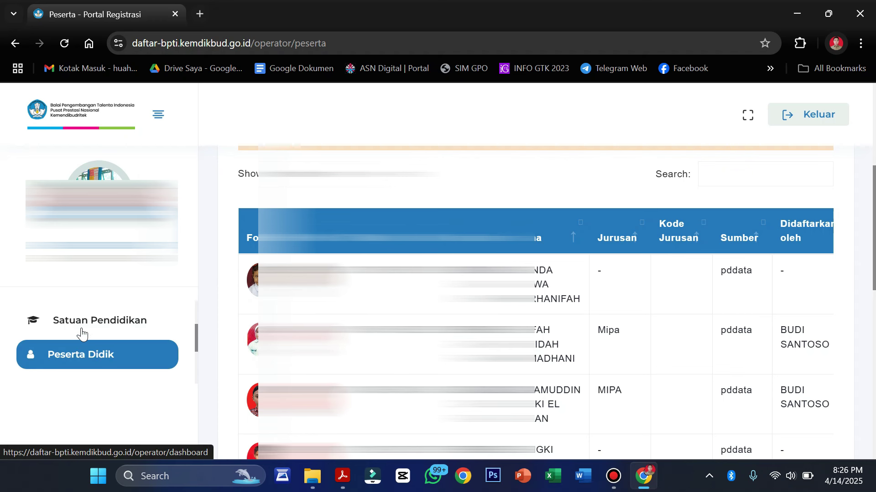
Open Pembimbing and scroll through SD Negeri 3 Punung's supervisors with their NIP numbers.
left_click(86, 334)
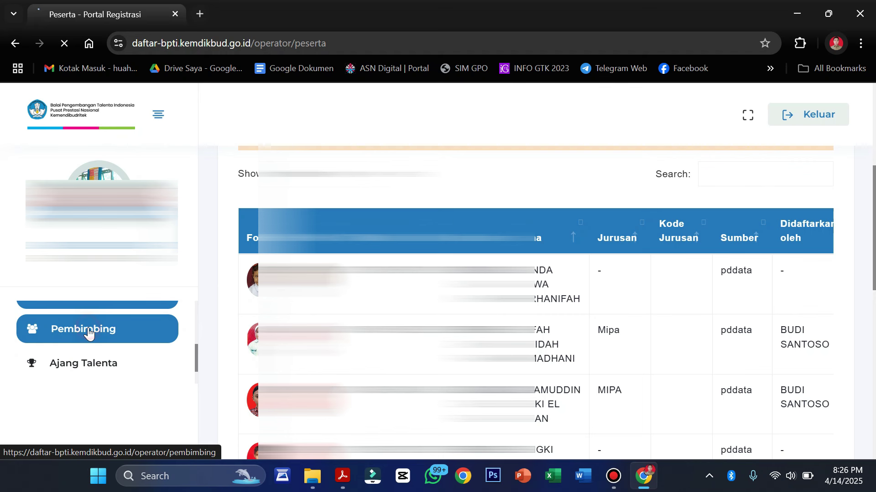
scroll(506, 358, "down", 3)
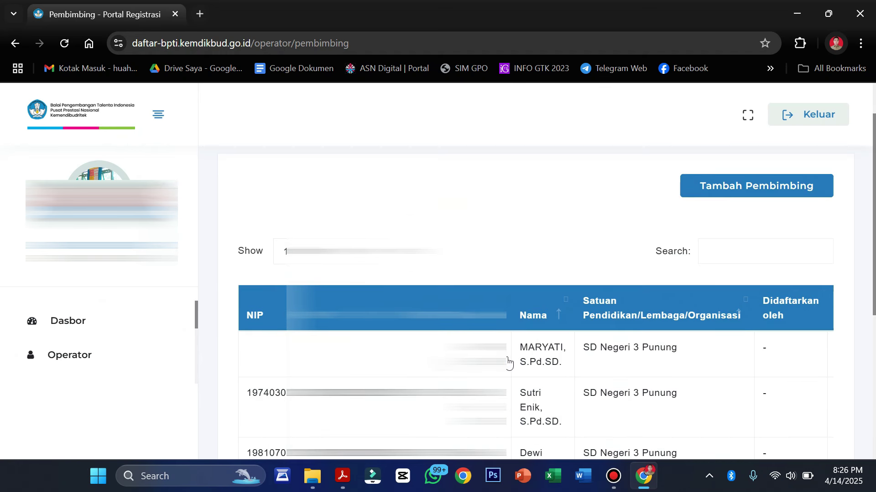
scroll(507, 363, "down", 3)
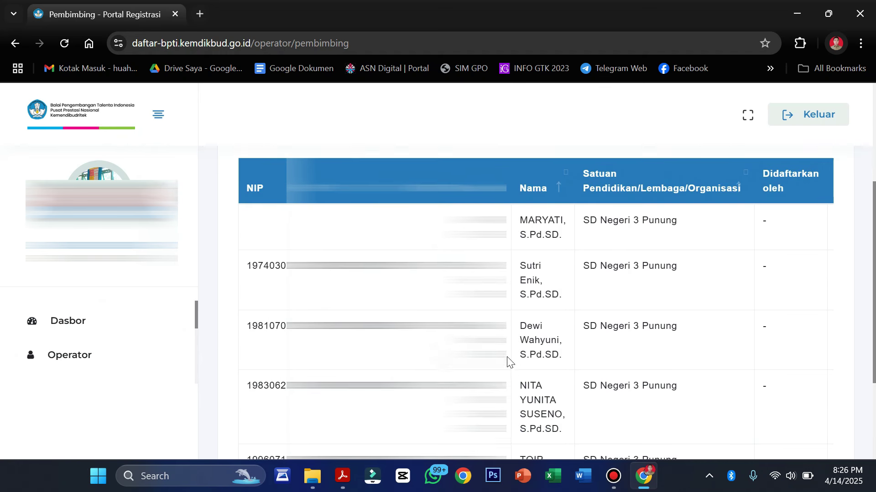
scroll(507, 363, "up", 3)
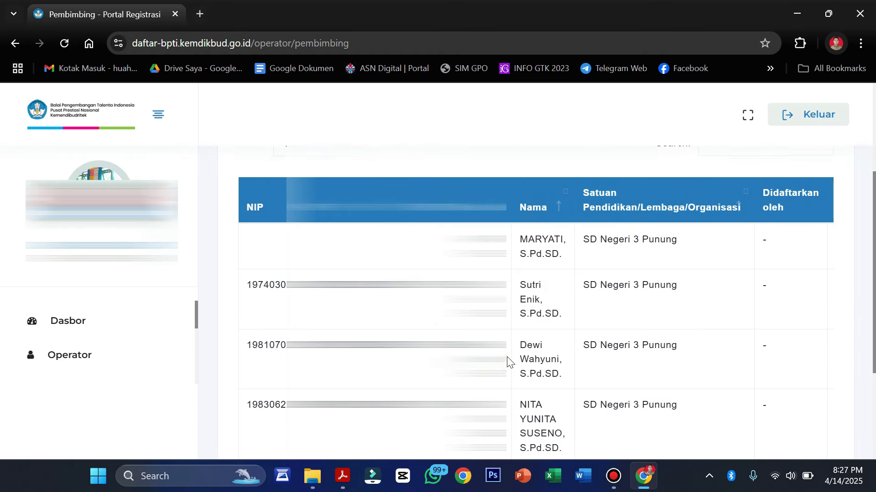
scroll(508, 362, "up", 2)
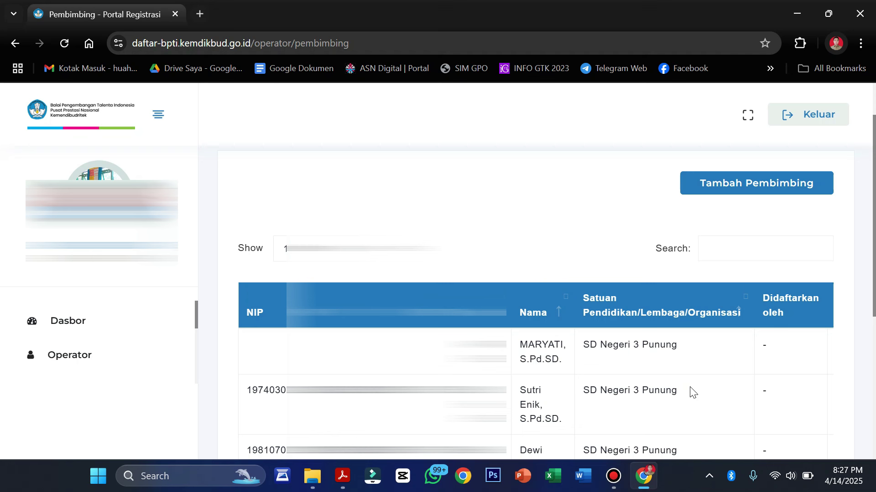
scroll(108, 340, "down", 2)
scroll(108, 340, "down", 2)
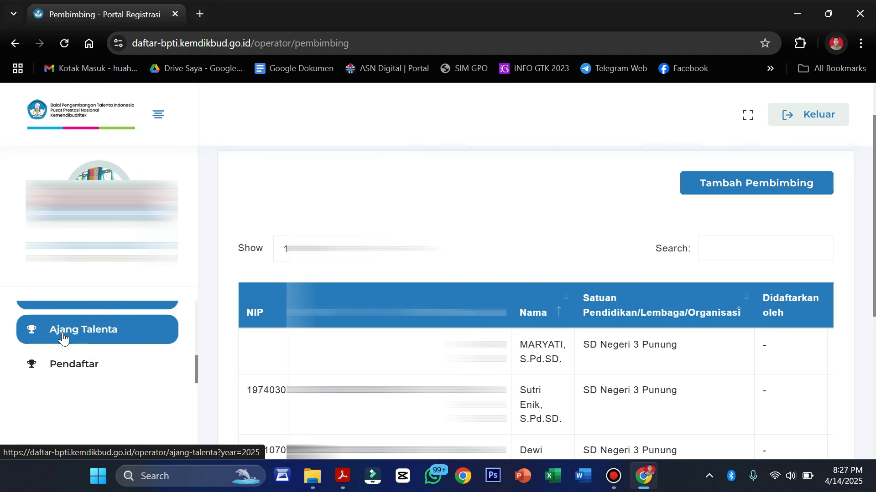
Open the 2025 Ajang Talenta page, browse the competitions, and highlight SD in the OSN-SD title.
left_click(97, 332)
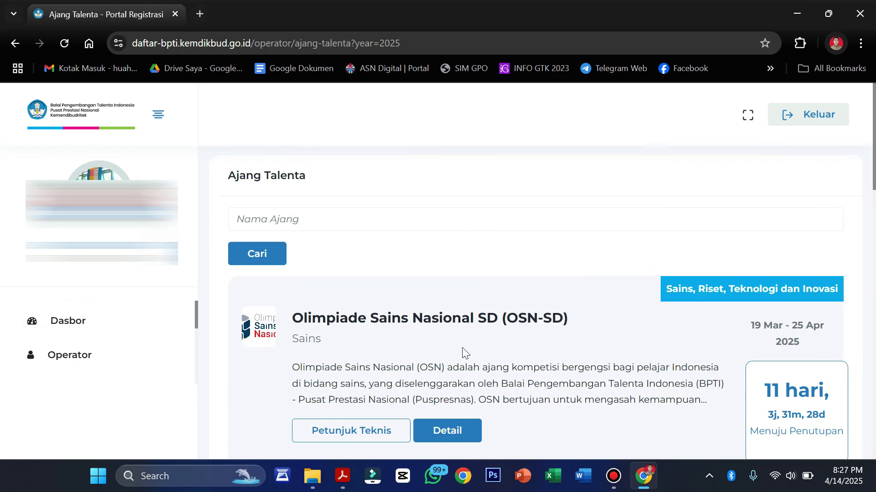
scroll(456, 342, "down", 4)
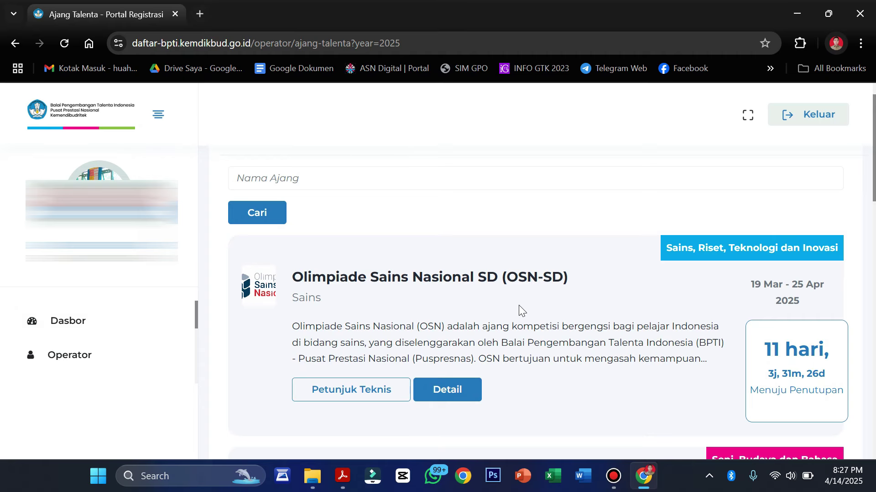
scroll(519, 308, "up", 1)
scroll(449, 303, "down", 1)
scroll(450, 303, "down", 6)
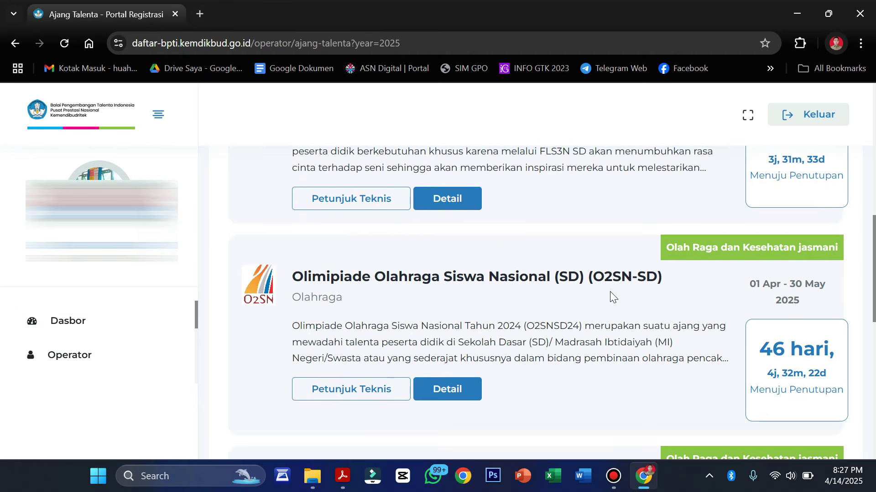
scroll(512, 311, "up", 9)
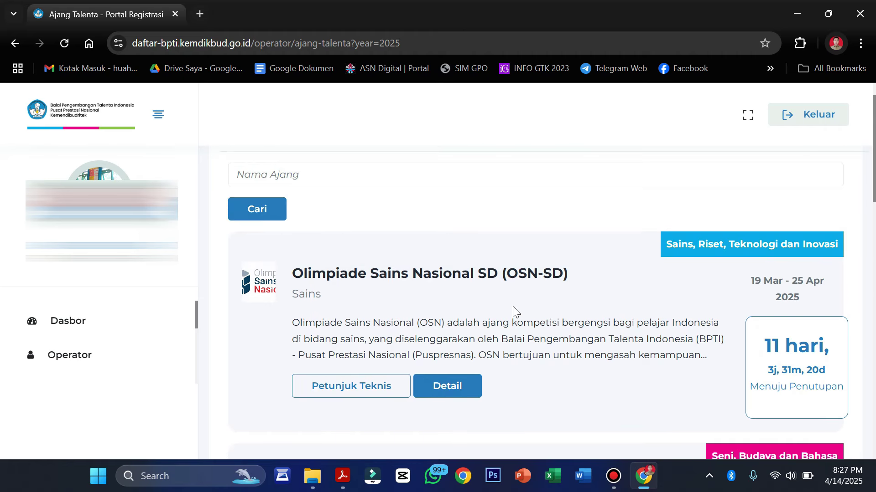
double_click(485, 274)
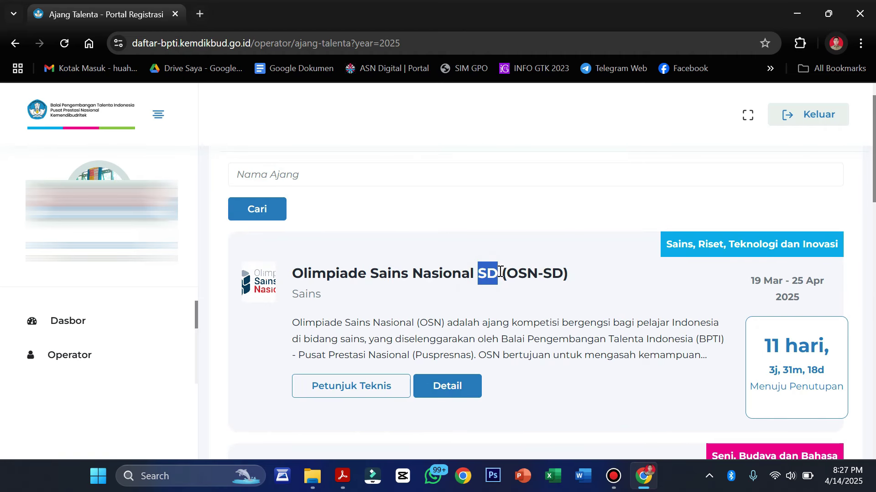
Open the OSN-SD competition details and scroll down to its IPA, IPS and Matematika branch table.
left_click(452, 389)
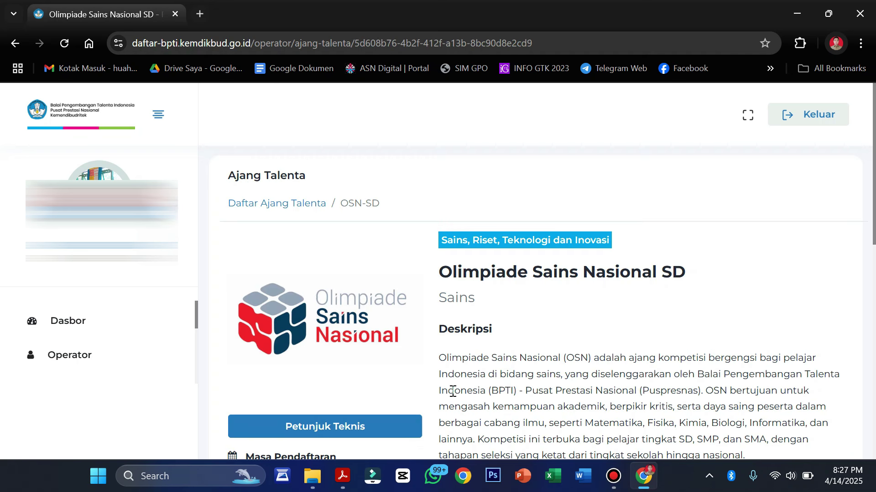
scroll(452, 391, "down", 2)
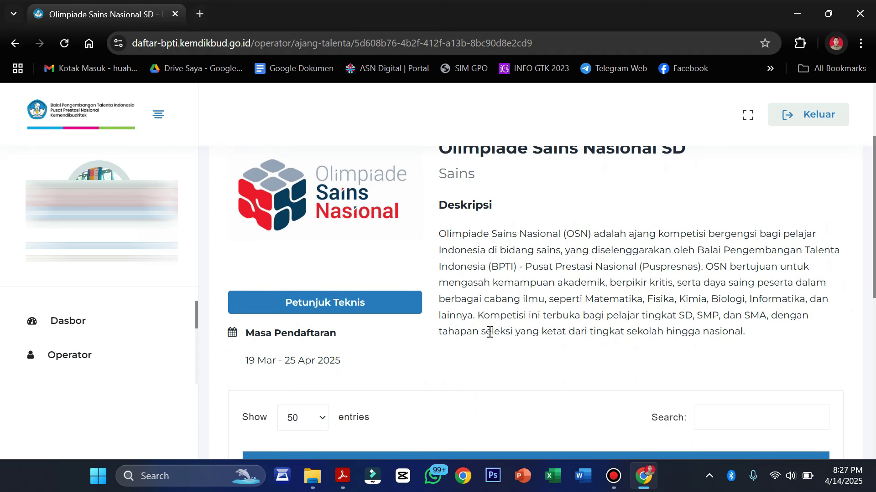
scroll(490, 332, "down", 2)
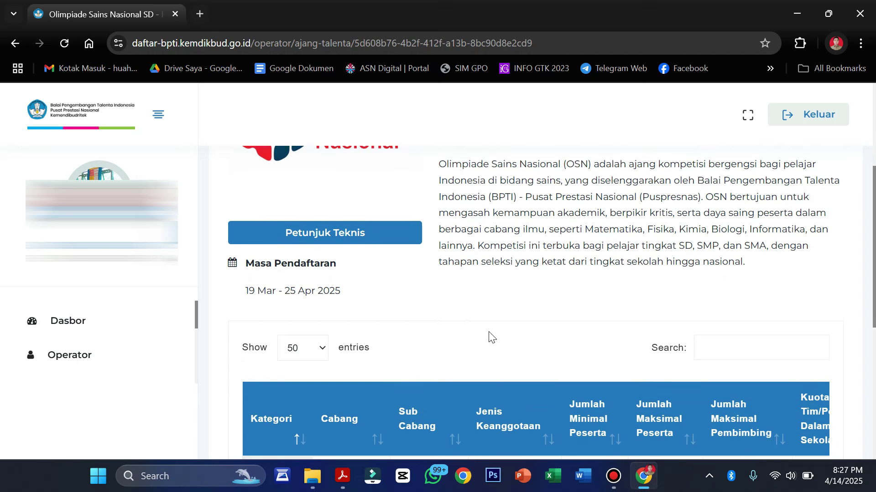
scroll(488, 332, "down", 5)
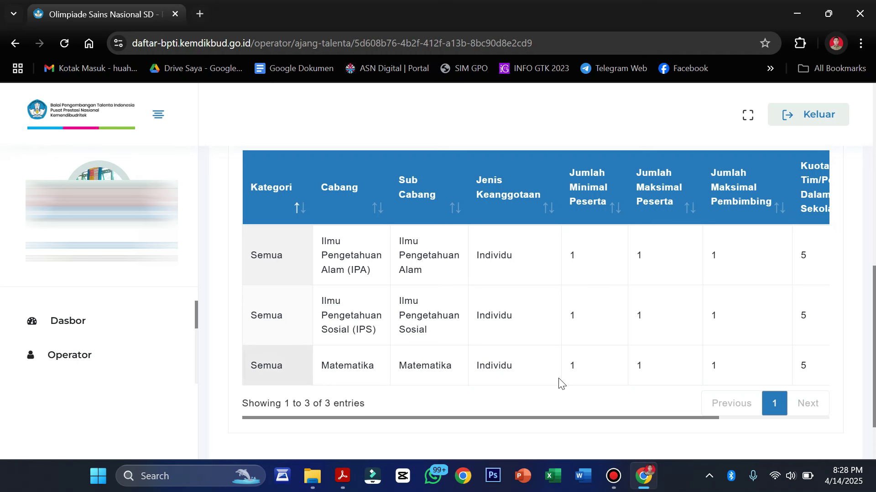
Scroll the branch table across to the Aksi column and start registration for the Ilmu Pengetahuan Alam branch.
scroll(587, 330, "right", 3)
scroll(587, 330, "right", 1)
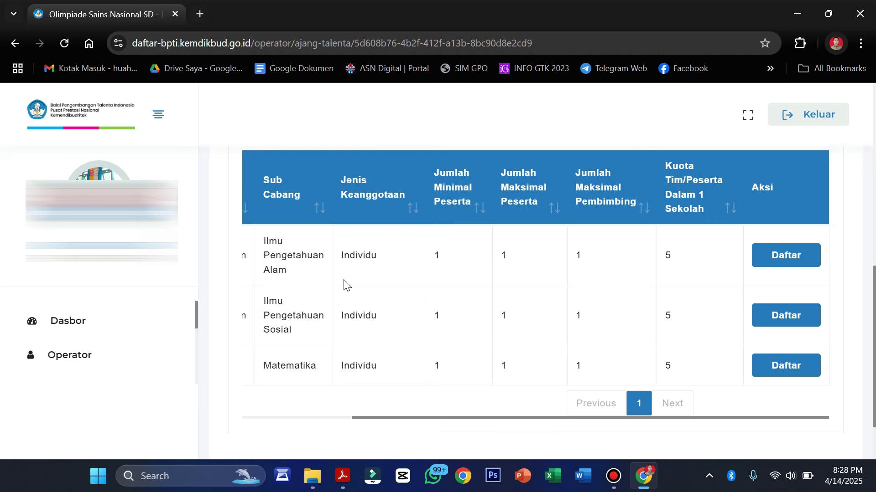
scroll(344, 285, "left", 3)
scroll(640, 268, "right", 3)
scroll(529, 349, "left", 3)
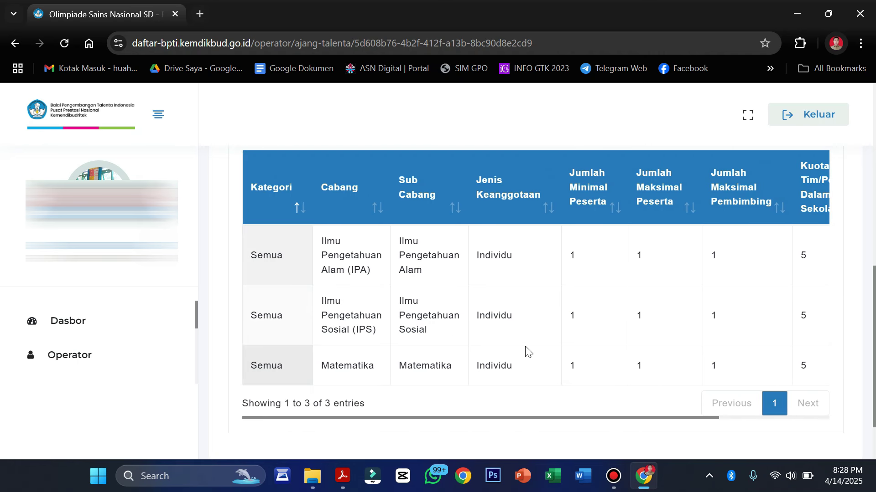
scroll(528, 350, "right", 3)
scroll(528, 350, "left", 2)
scroll(528, 350, "right", 1)
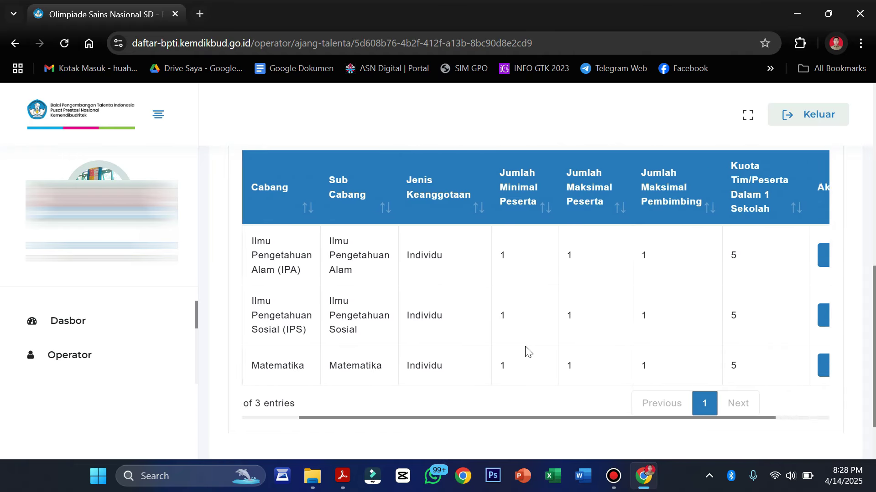
scroll(528, 351, "left", 1)
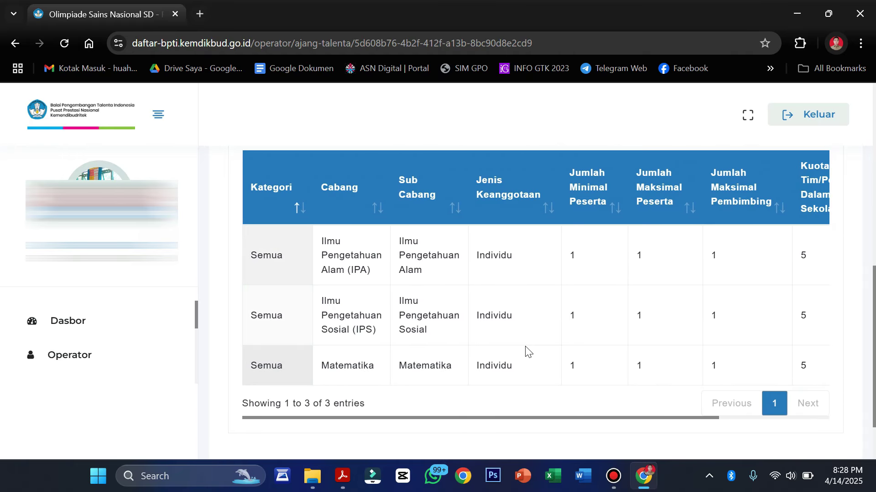
scroll(528, 350, "right", 3)
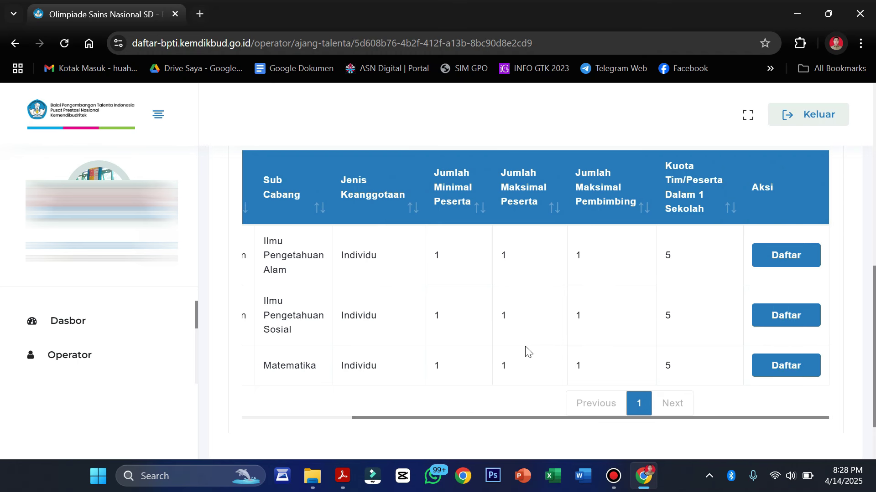
left_click(794, 264)
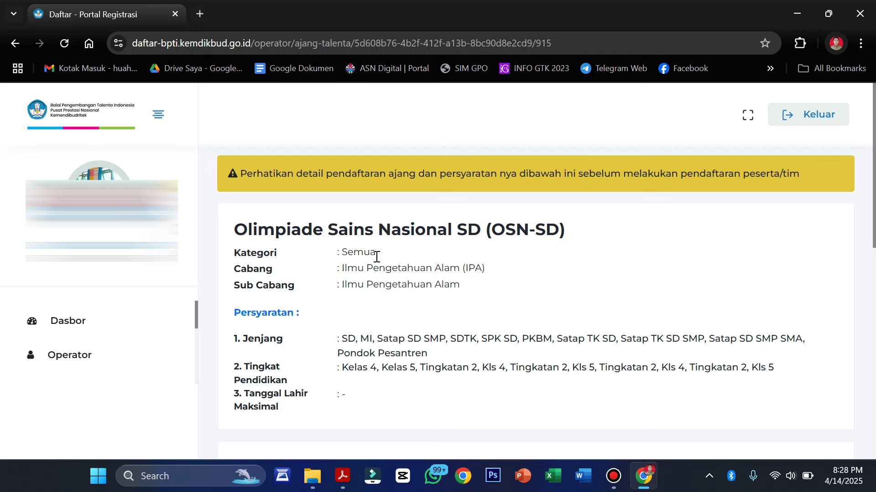
Read the IPA Persyaratan, noting Kelas 4 and Kelas 5 as eligible, then reach the Data Pendaftaran form.
left_click_drag(487, 273, 425, 276)
scroll(456, 319, "down", 3)
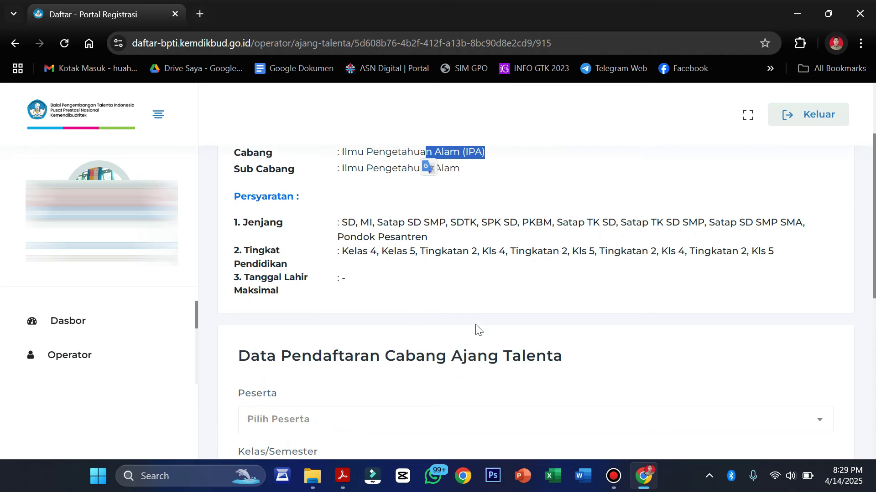
left_click(344, 212)
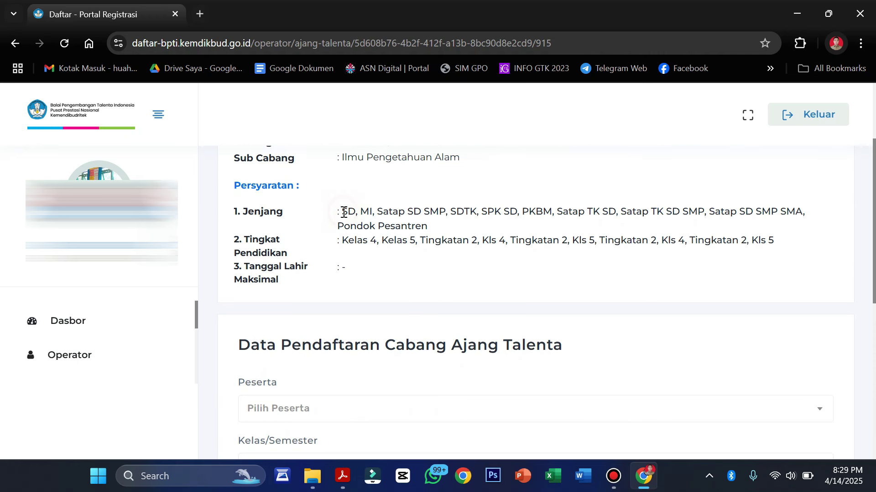
left_click(342, 243)
left_click_drag(342, 243, 416, 242)
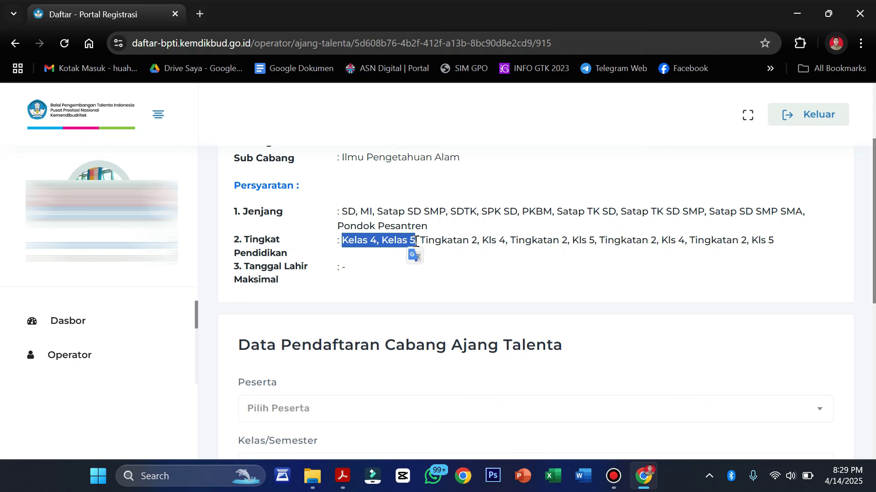
scroll(426, 366, "down", 3)
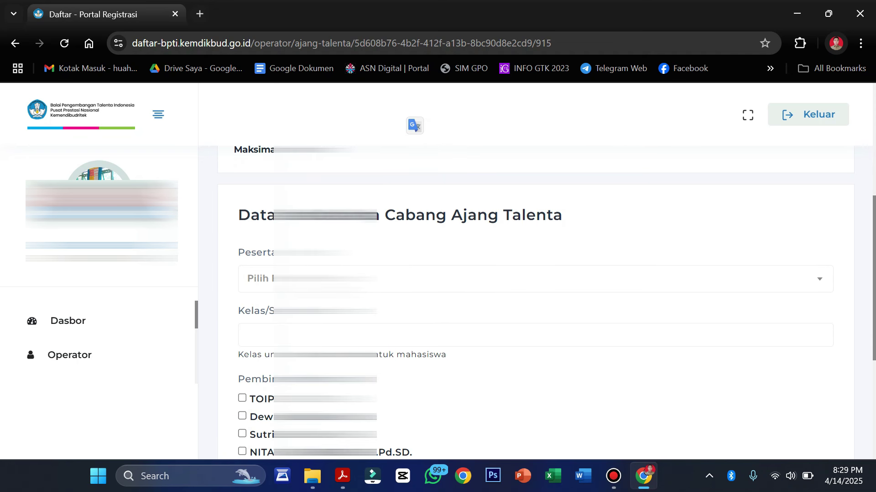
Choose the student for the IPA branch and tick the fourth listed teacher as supervisor.
left_click(296, 280)
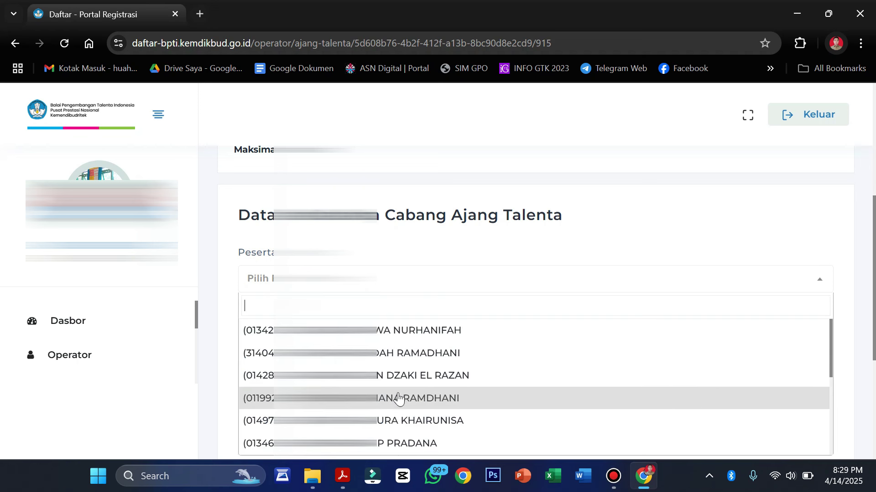
scroll(399, 396, "down", 3)
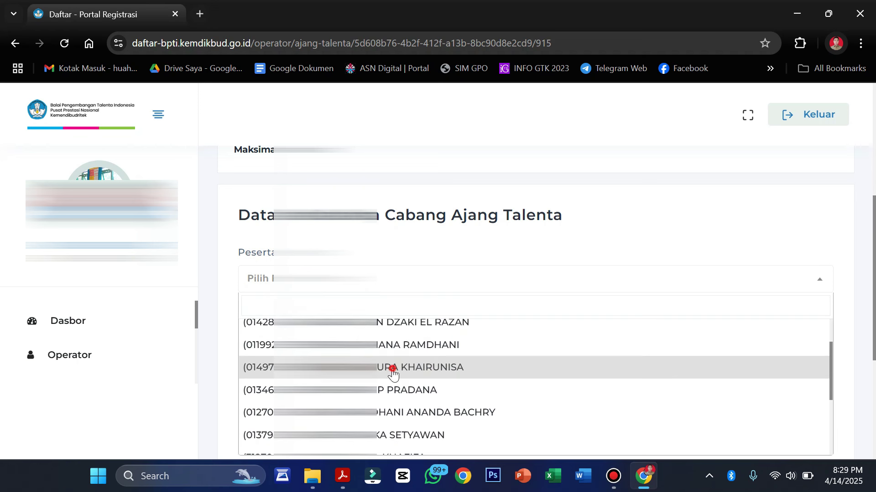
left_click(393, 371)
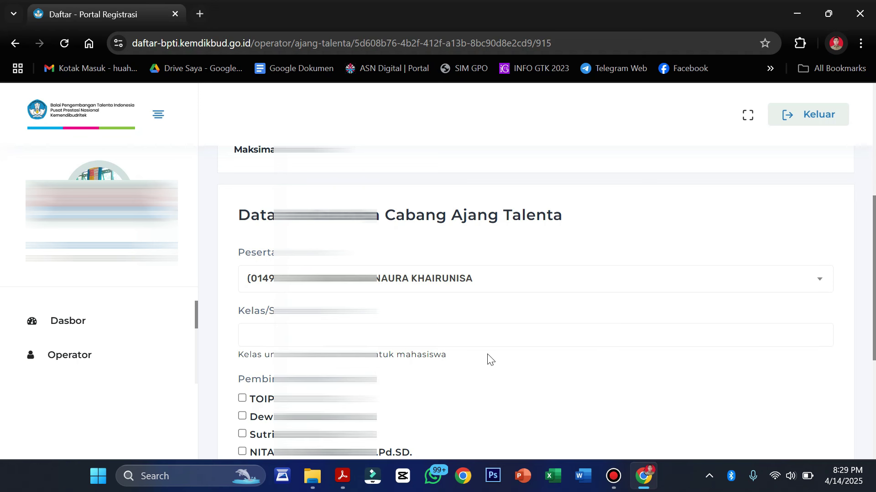
scroll(489, 360, "down", 1)
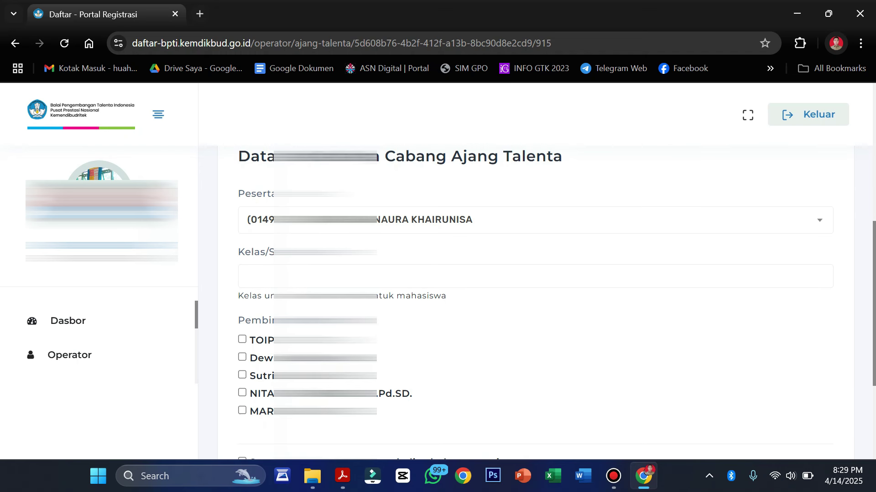
left_click(243, 394)
Set the participant's Kelas to 4, tick 'Saya sudah memeriksa kembali sebelum menyimpan', and save.
scroll(451, 416, "down", 2)
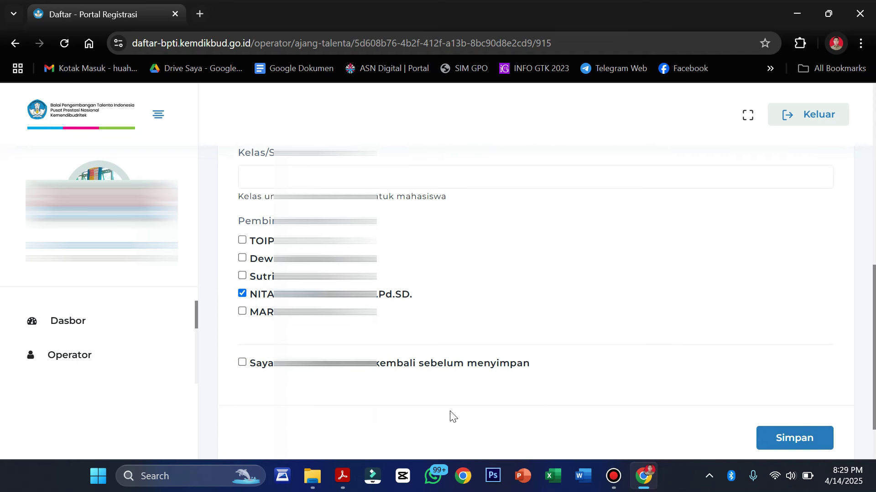
scroll(452, 416, "up", 1)
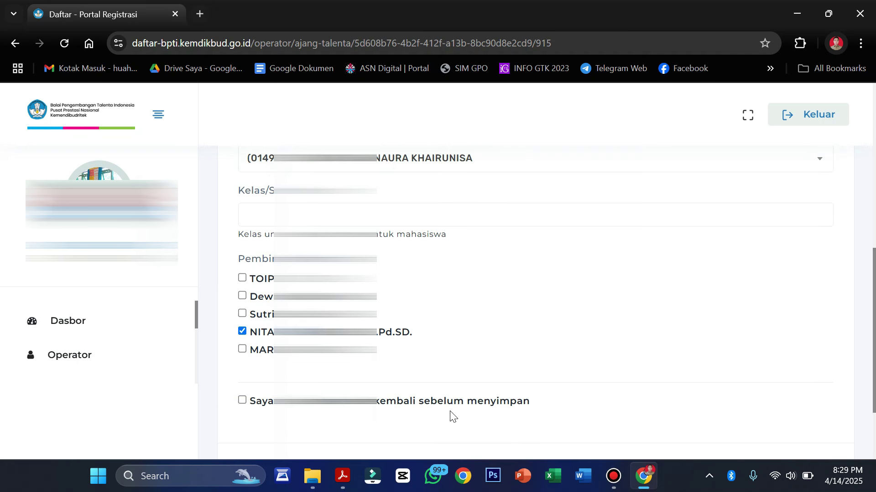
scroll(451, 416, "up", 1)
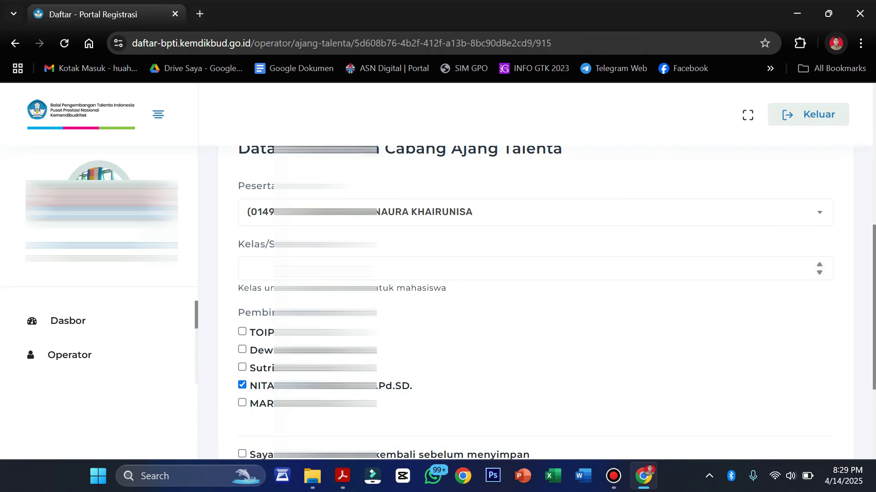
left_click(248, 269)
key("Down")
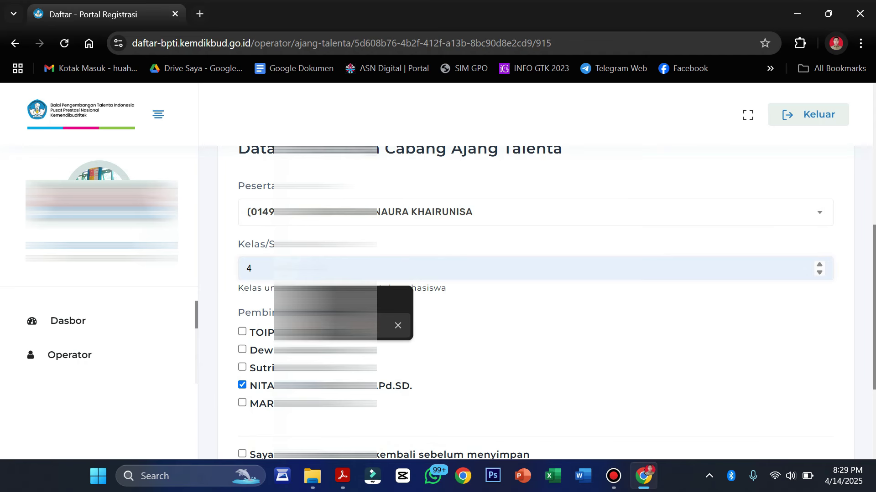
key("Return")
scroll(439, 363, "down", 2)
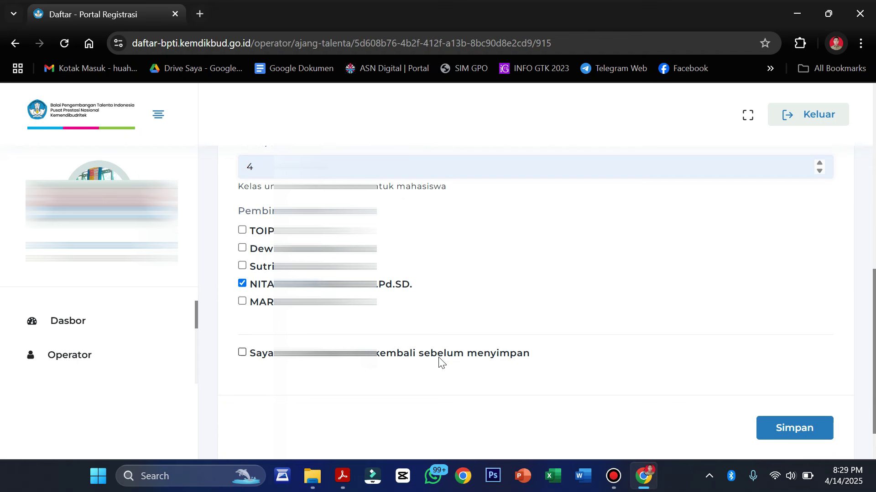
left_click(242, 353)
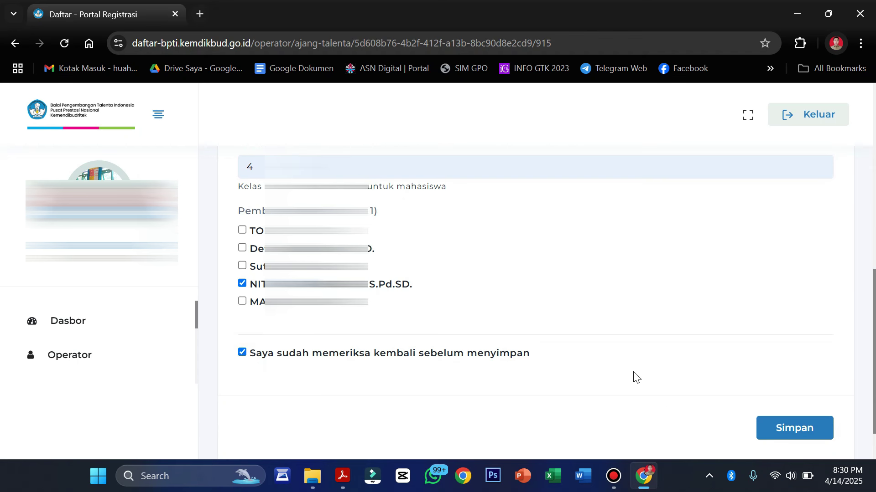
scroll(661, 377, "down", 1)
left_click(801, 386)
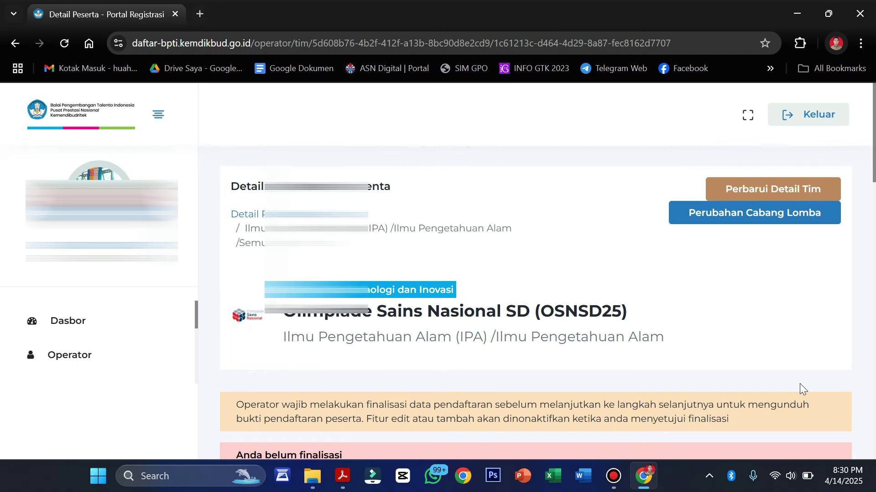
Scroll through the OSNSD25 team page's Peserta, Pembimbing and Berkas Administrasi tables, then back up.
scroll(800, 384, "down", 8)
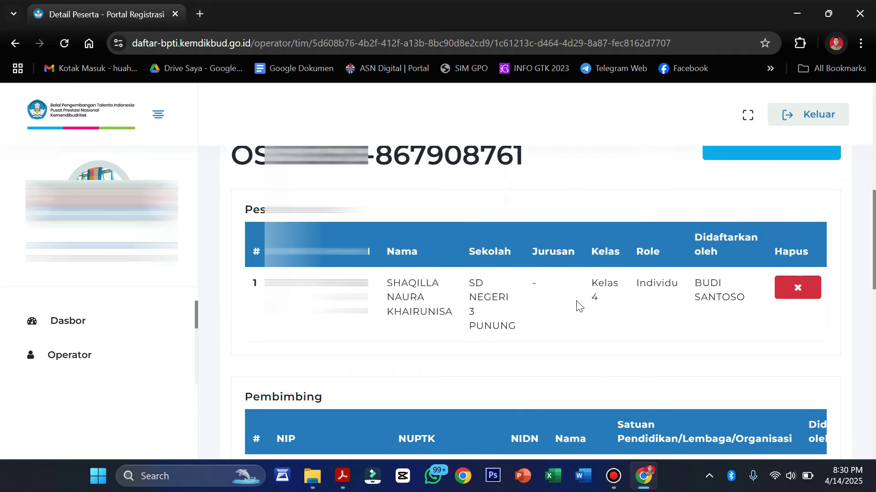
scroll(492, 310, "down", 8)
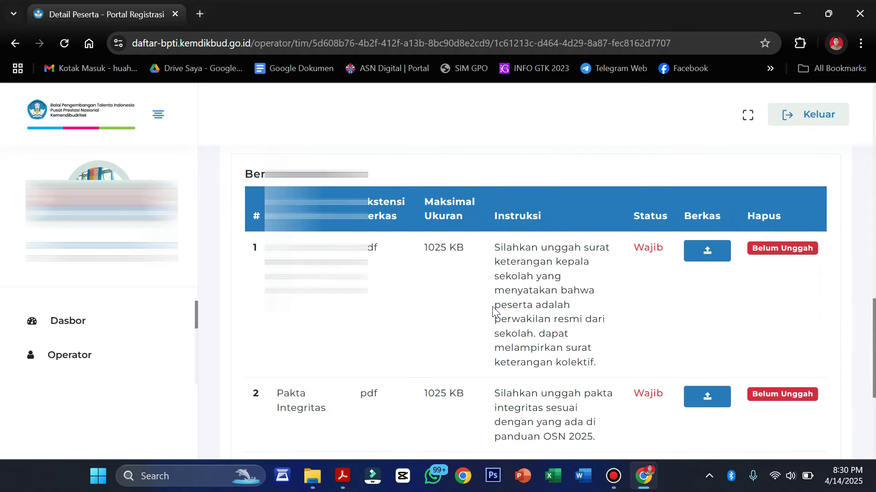
scroll(493, 310, "up", 15)
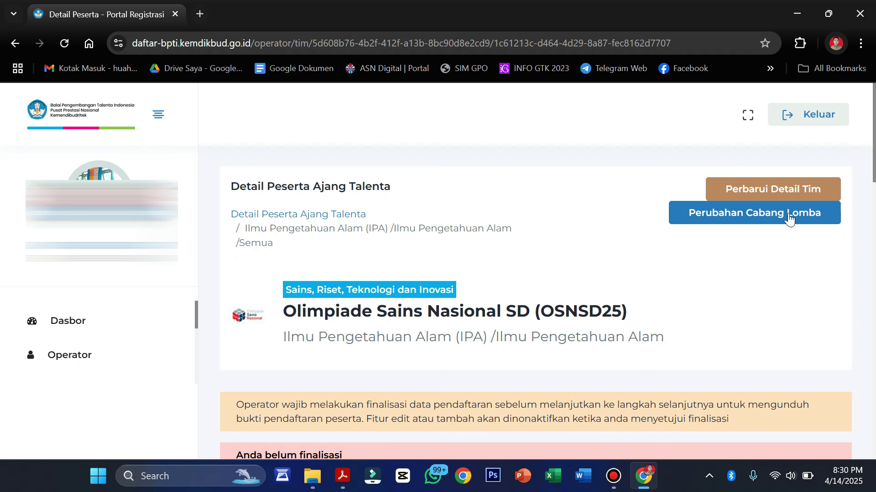
left_click(761, 189)
scroll(614, 251, "down", 2)
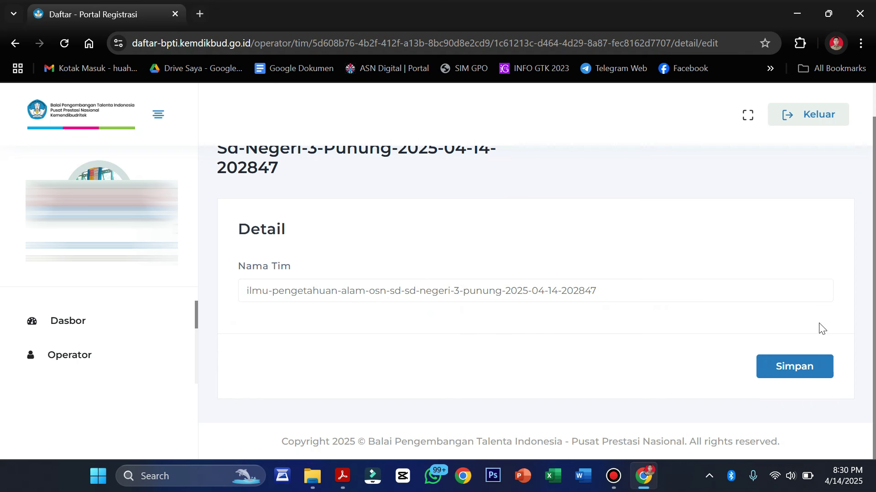
left_click(821, 373)
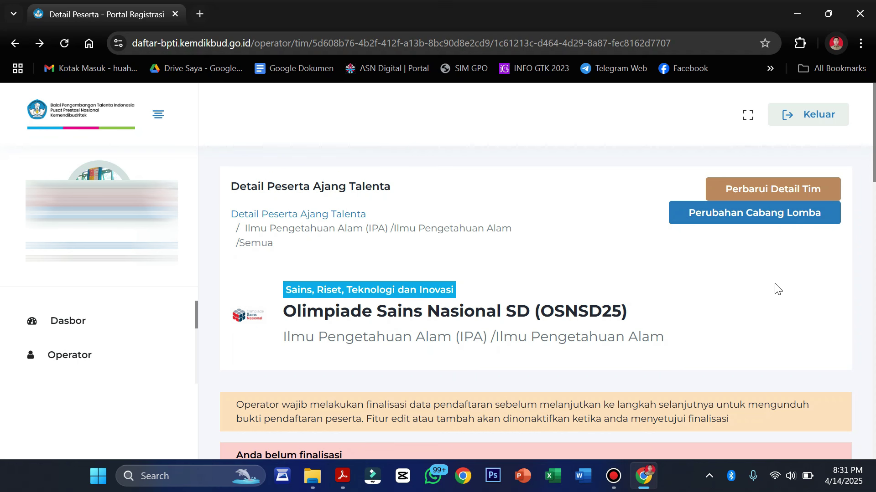
scroll(777, 289, "down", 15)
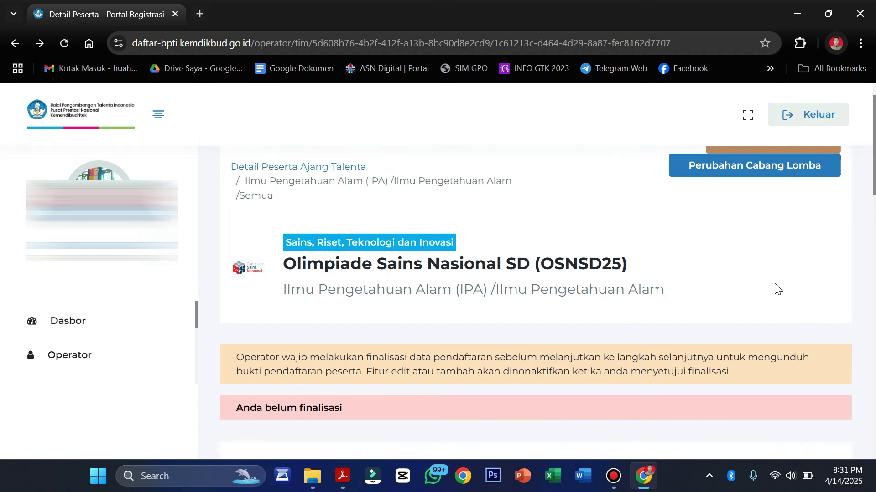
scroll(777, 290, "up", 2)
scroll(778, 289, "down", 2)
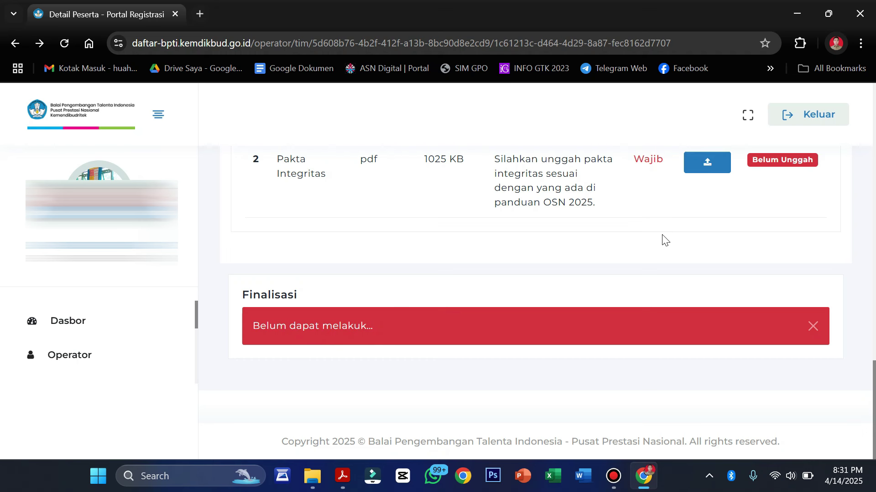
scroll(664, 239, "up", 15)
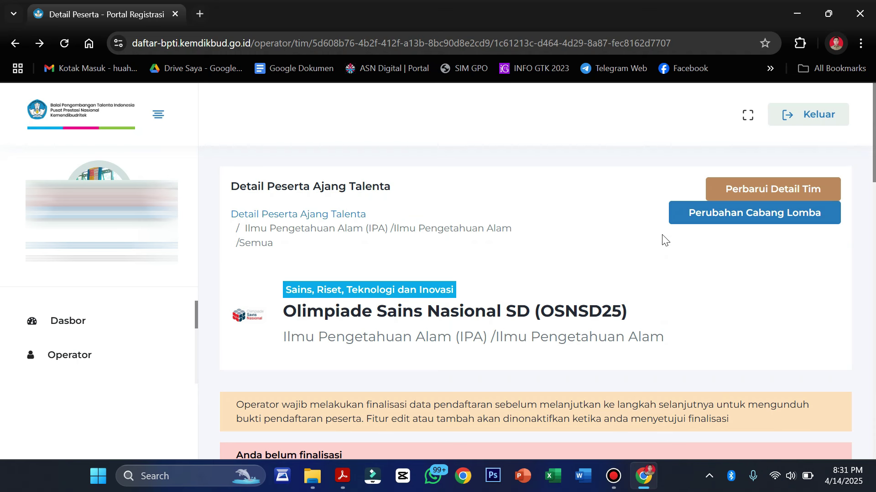
left_click(764, 222)
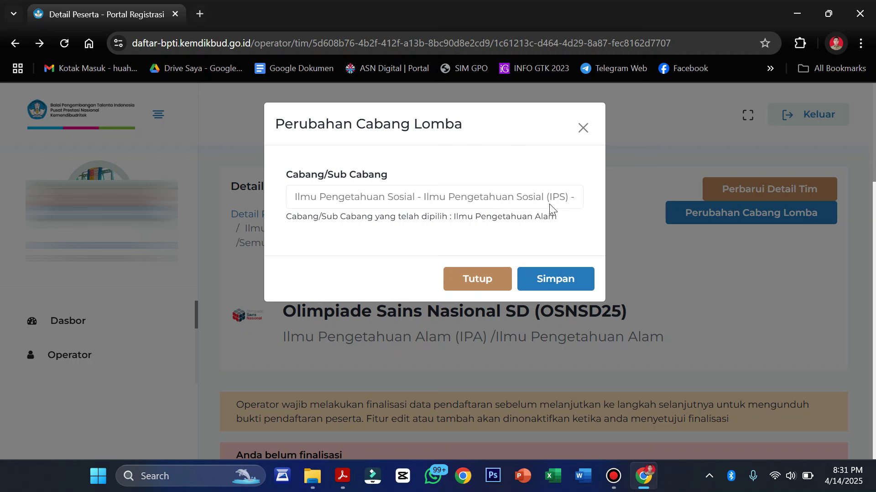
left_click(424, 200)
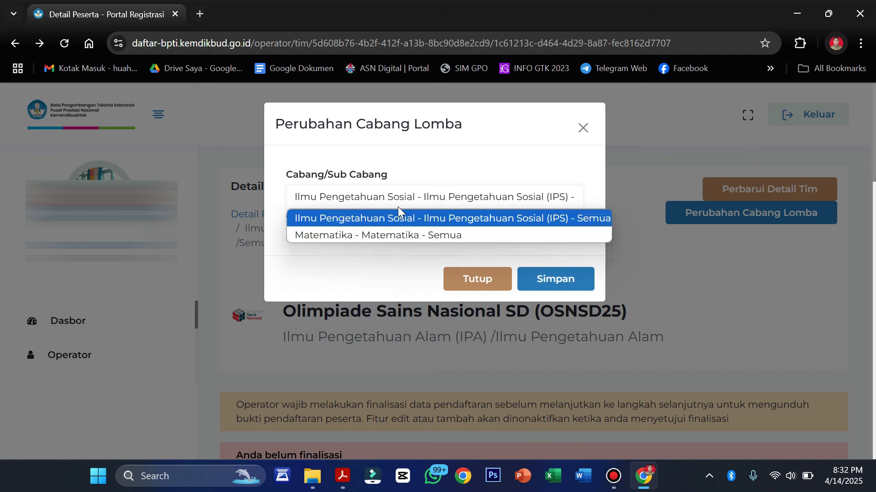
left_click(408, 259)
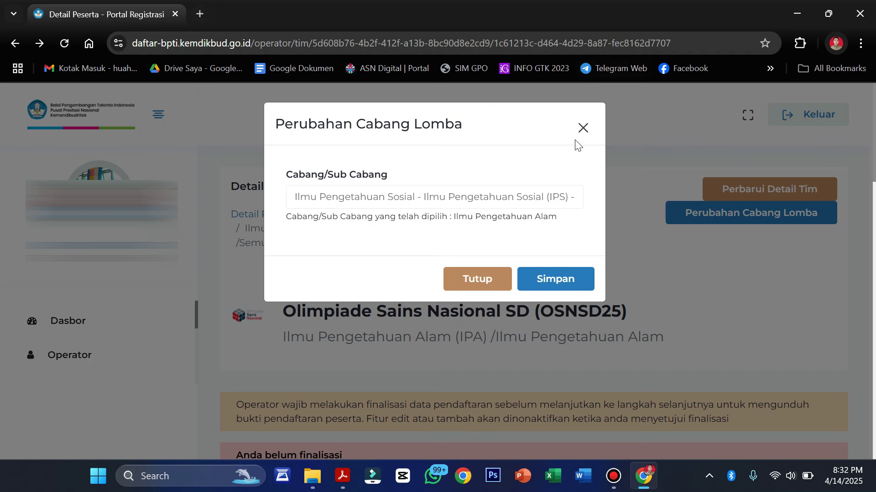
left_click(583, 128)
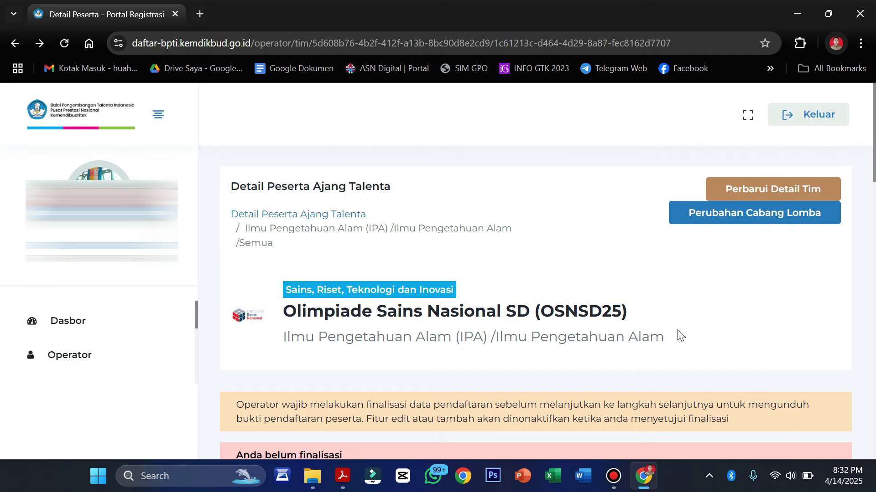
scroll(678, 335, "down", 5)
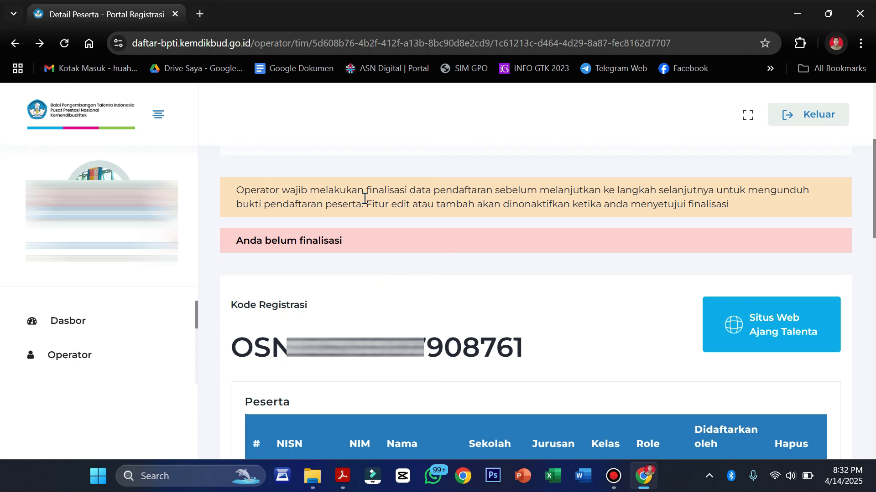
scroll(430, 372, "down", 5)
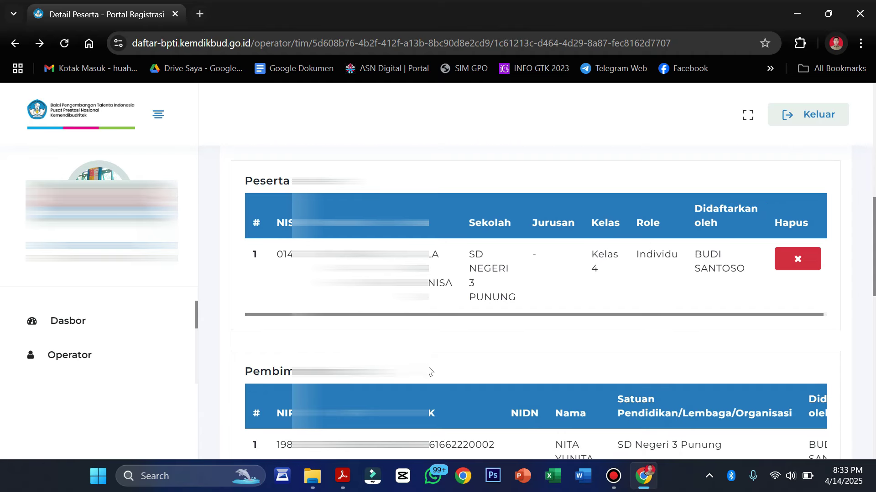
scroll(482, 267, "right", 1)
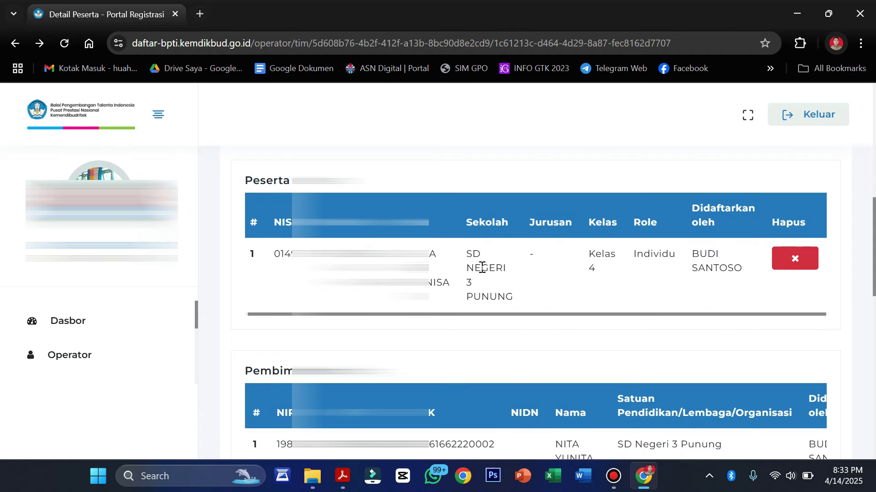
scroll(482, 267, "down", 4)
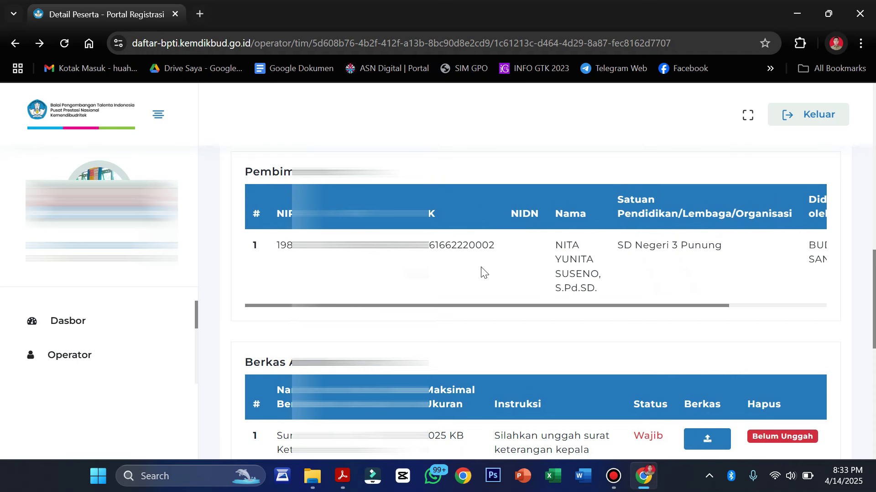
scroll(481, 269, "down", 4)
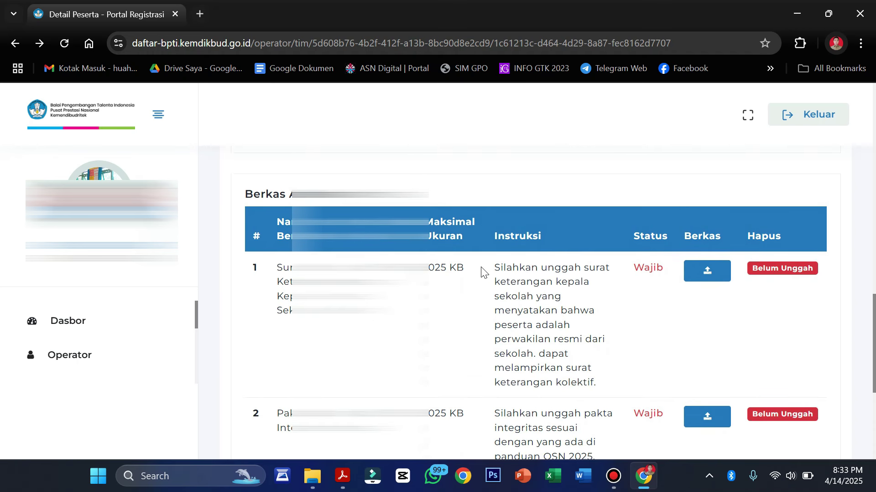
scroll(482, 268, "up", 1)
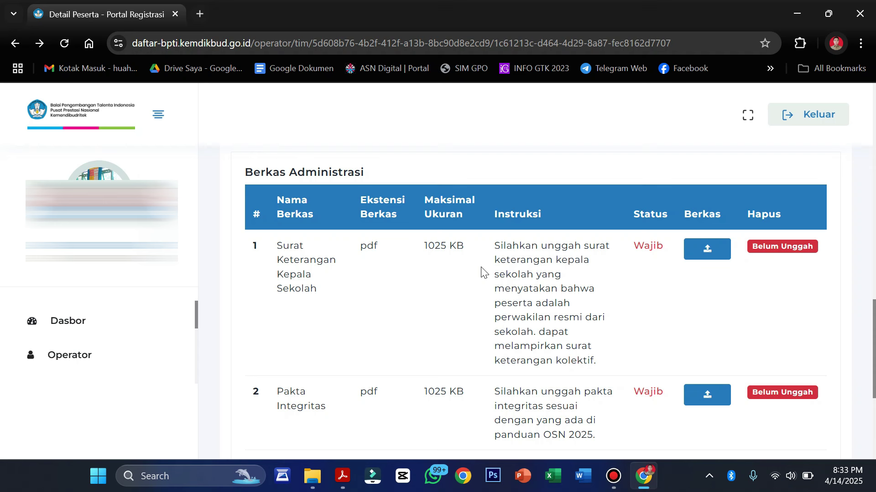
scroll(483, 273, "down", 1)
scroll(484, 273, "up", 1)
scroll(483, 273, "down", 1)
scroll(483, 272, "up", 1)
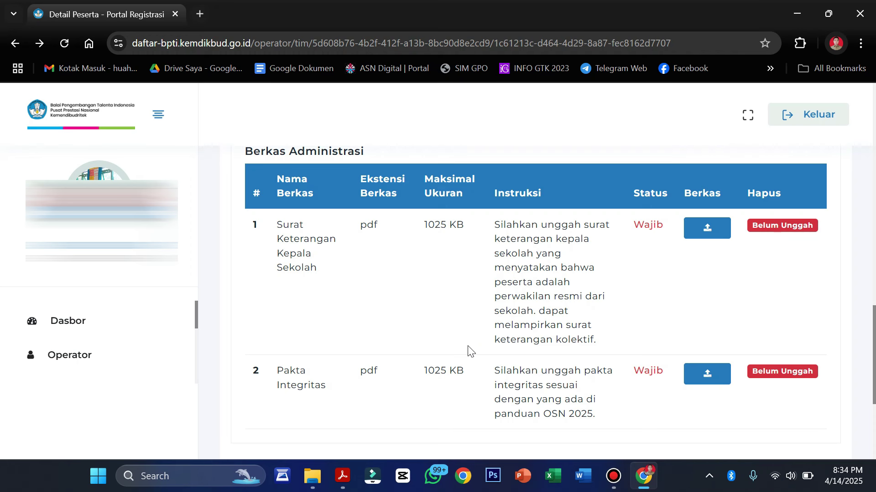
Upload the participant's SK OSN PDF from the 2025 folder as the Surat Keterangan Kepala Sekolah.
left_click(713, 231)
left_click(328, 206)
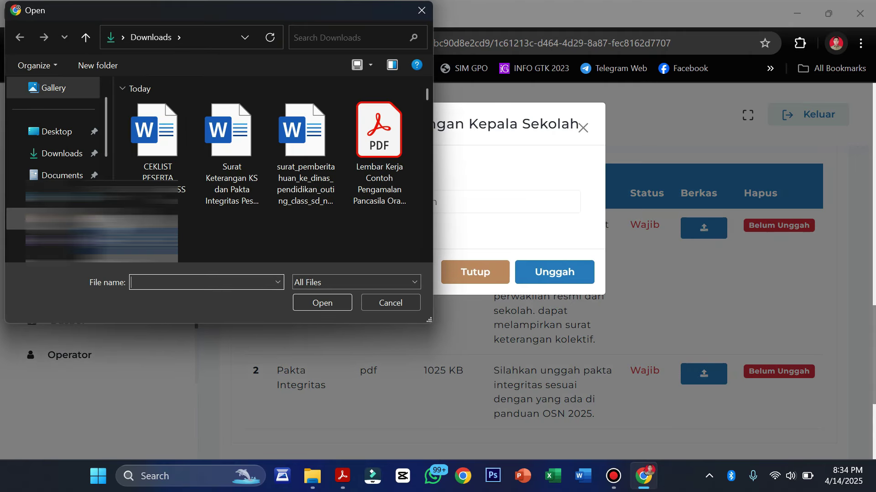
scroll(91, 218, "down", 2)
left_click(50, 175)
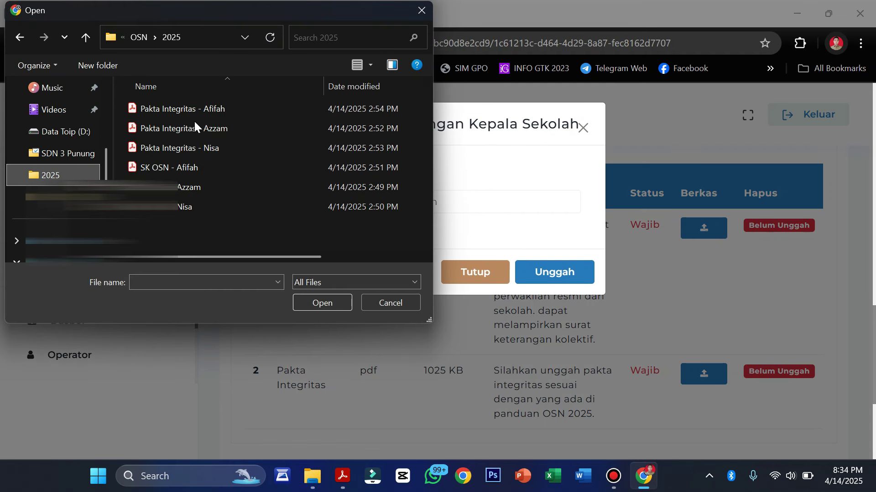
left_click(179, 212)
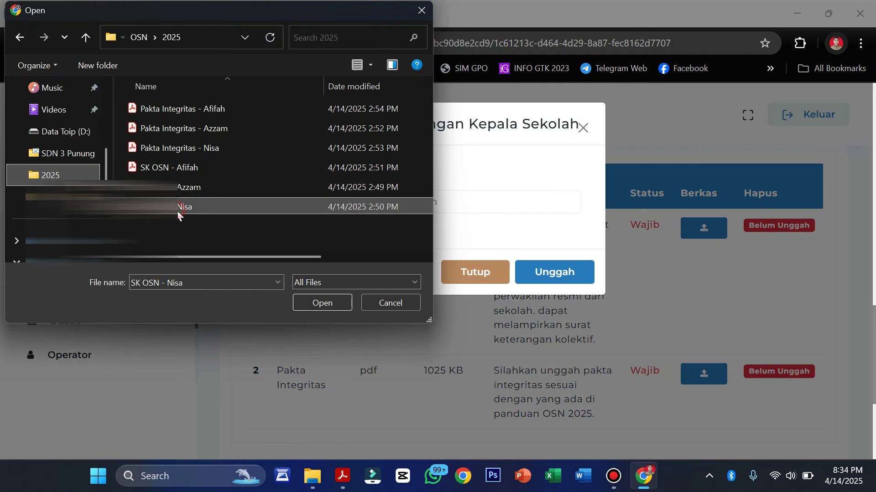
left_click(321, 308)
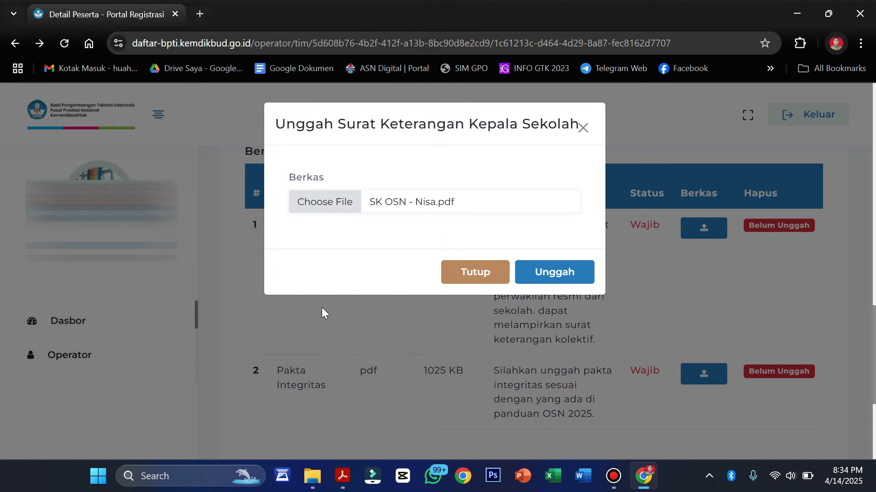
left_click(547, 270)
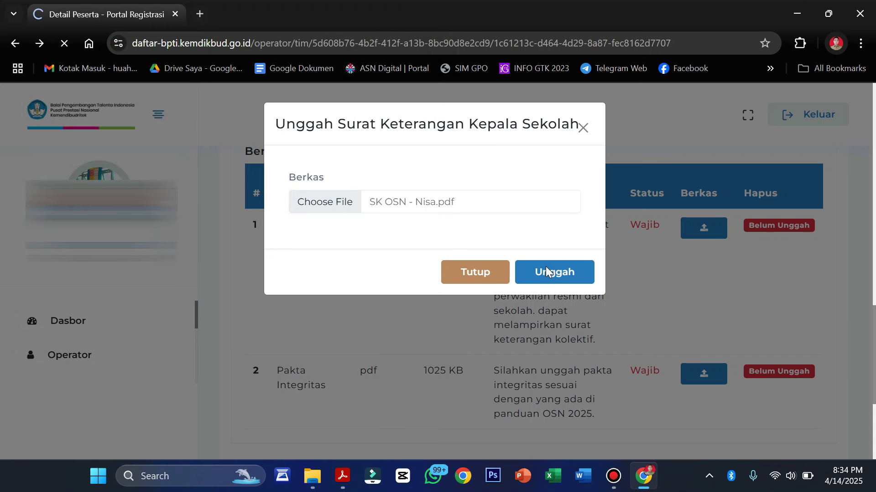
scroll(546, 266, "down", 5)
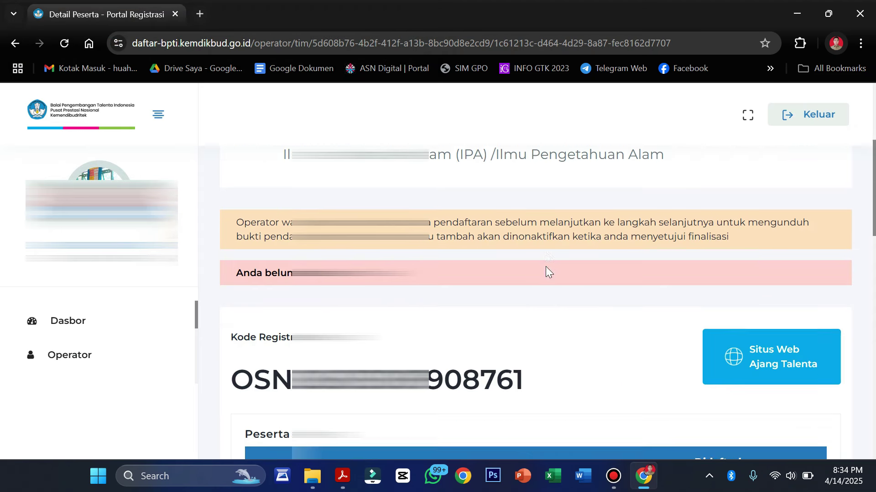
scroll(546, 266, "down", 15)
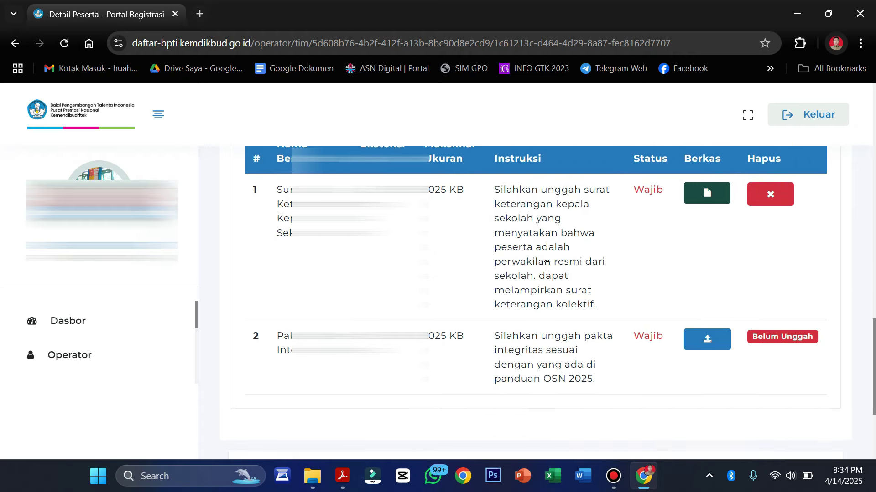
scroll(546, 267, "down", 1)
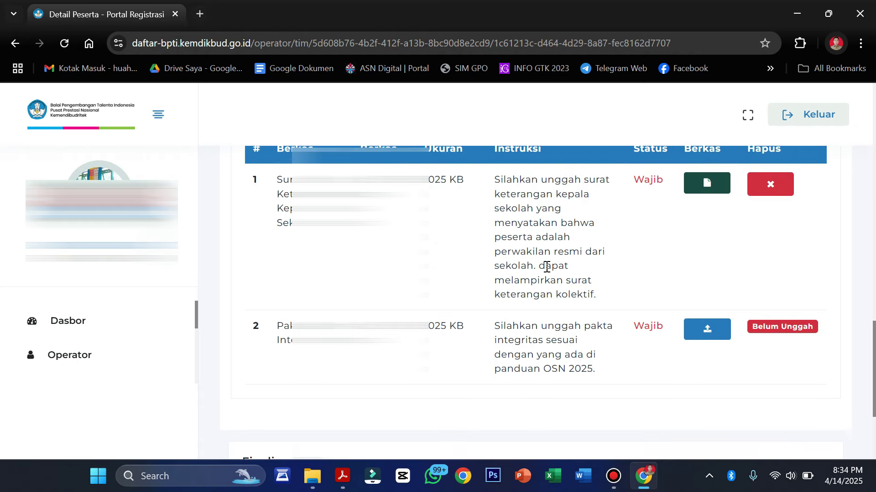
Upload the participant's Pakta Integritas PDF in the Pakta Integritas row.
left_click(710, 334)
left_click(320, 213)
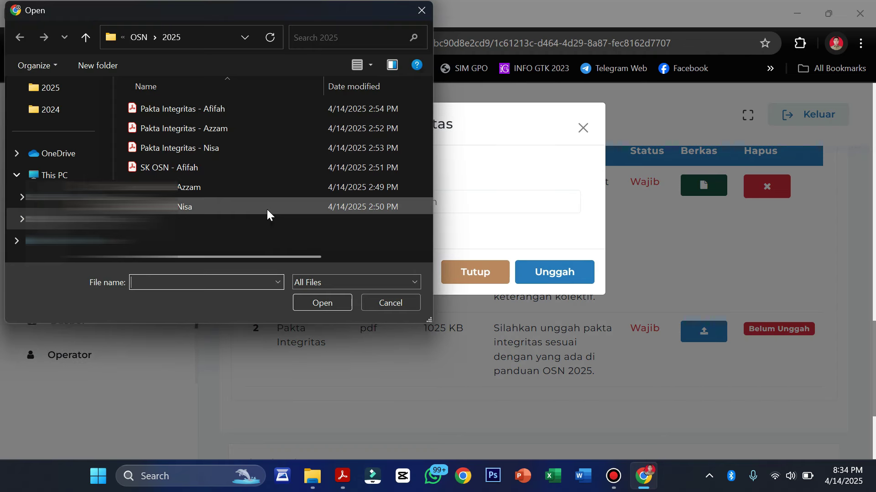
left_click(198, 149)
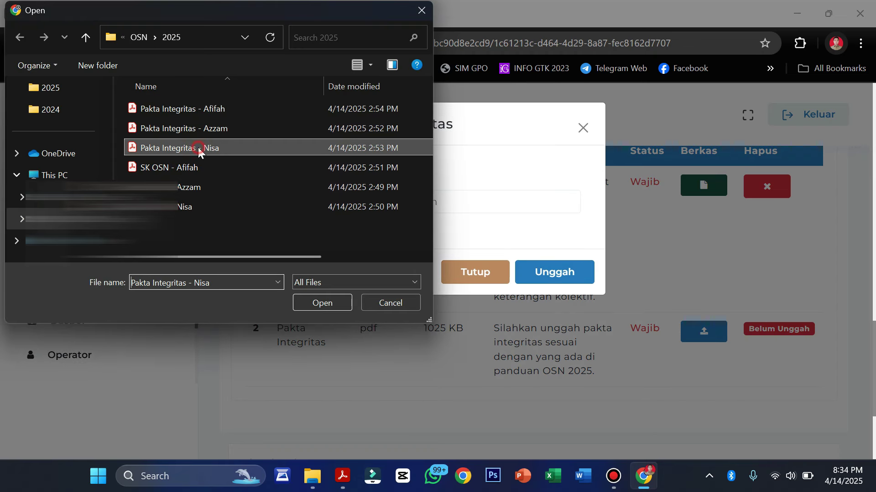
left_click(326, 304)
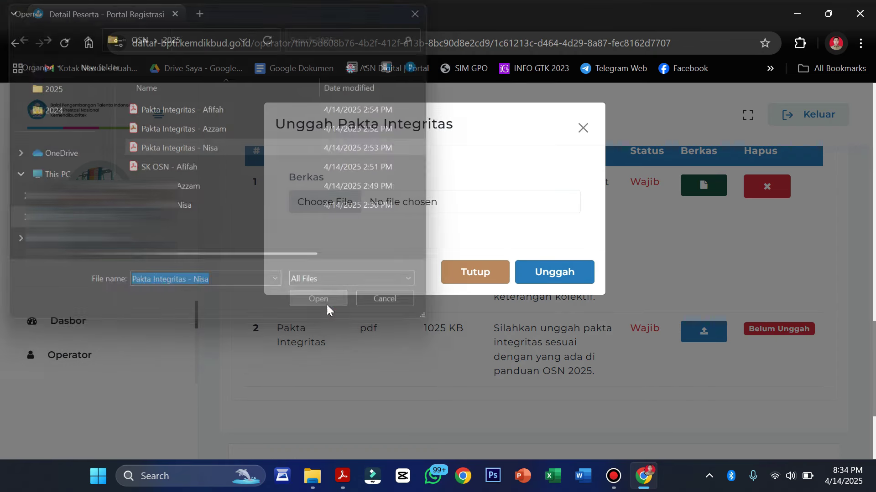
left_click(550, 273)
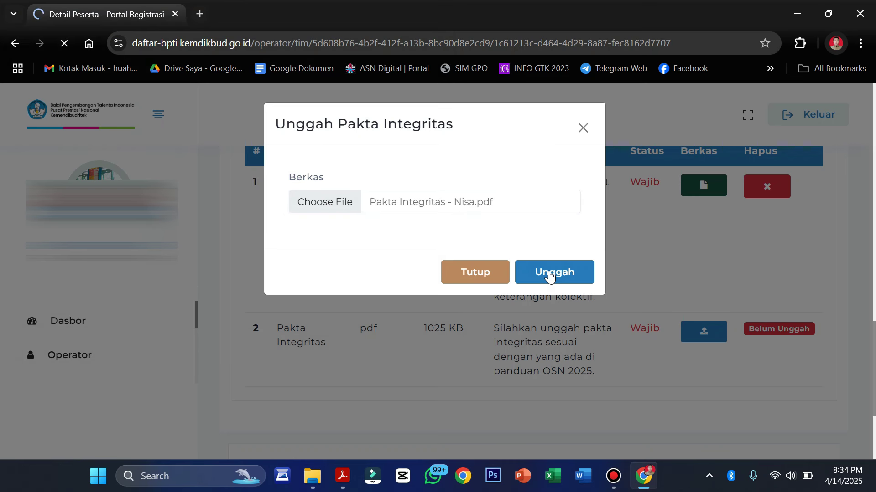
scroll(549, 274, "down", 10)
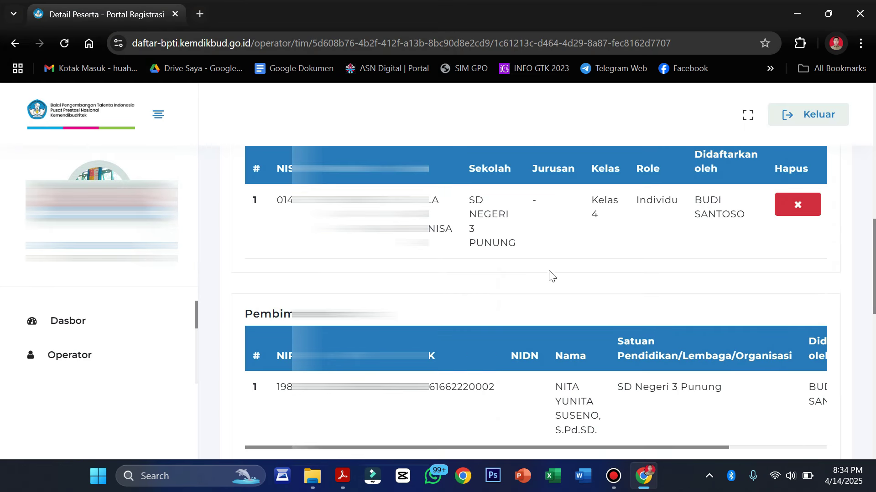
scroll(550, 274, "down", 8)
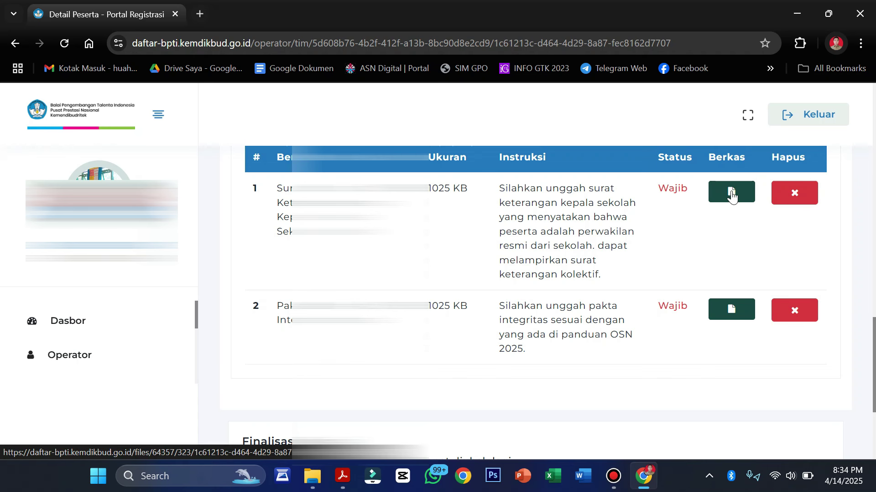
View the uploaded Surat Keterangan Kepala Sekolah PDF in Acrobat, scrolling through its stamped, signed content.
left_click(731, 197)
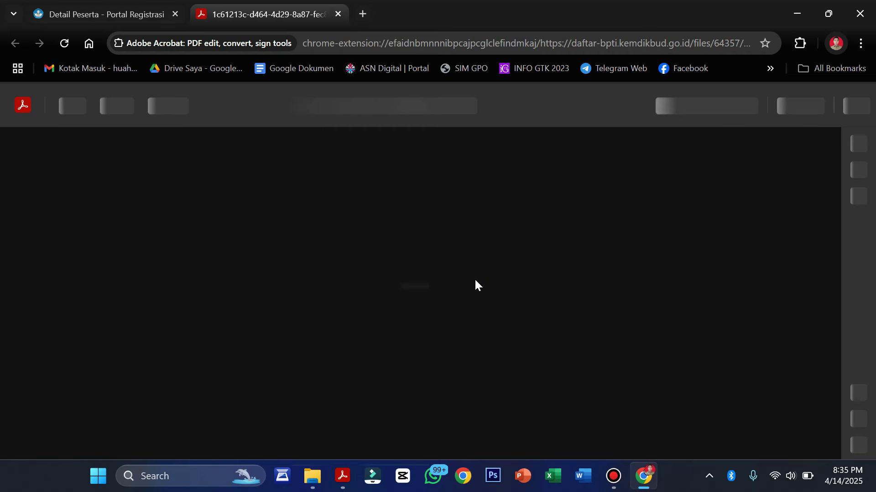
scroll(476, 284, "down", 2)
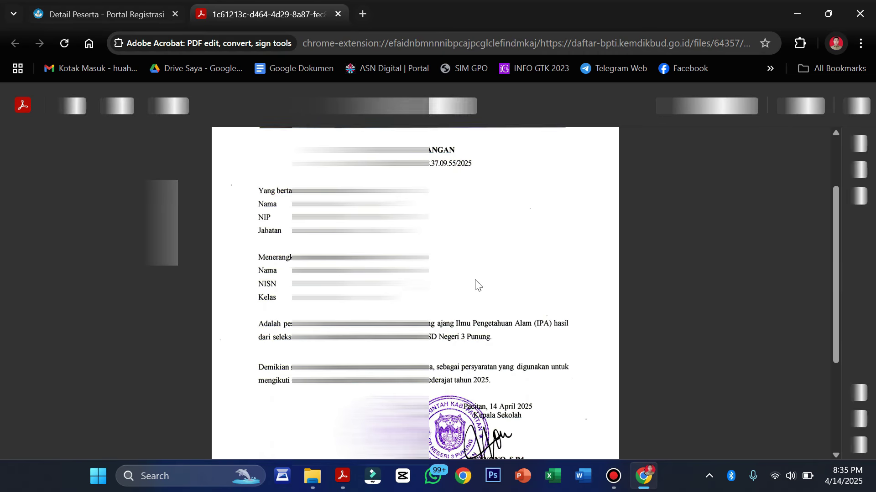
scroll(475, 284, "down", 2)
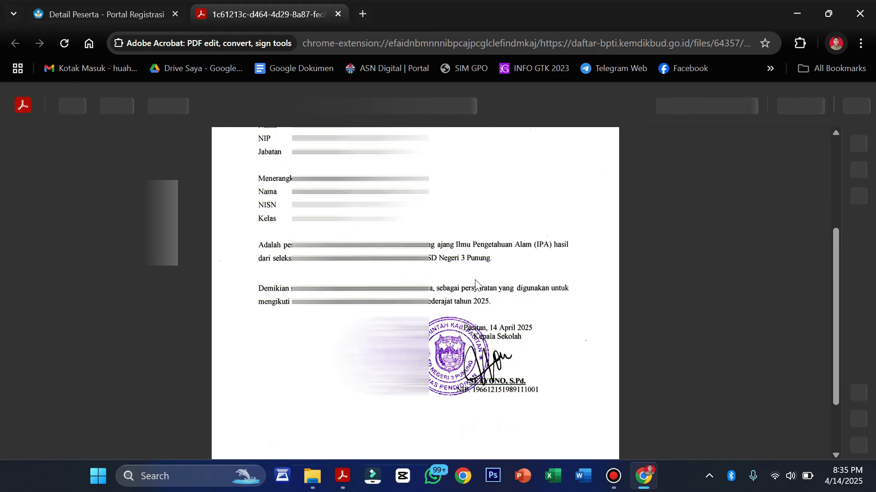
scroll(476, 284, "up", 4)
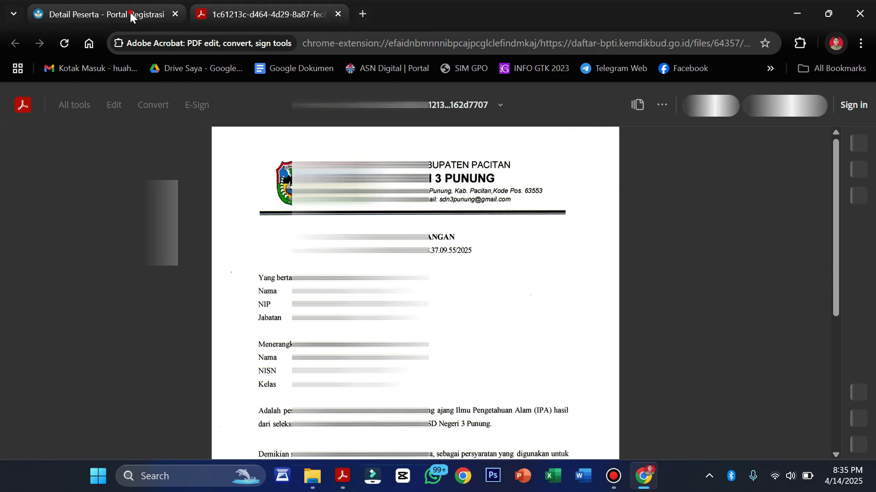
Back on Detail Peserta, tick 'Saya sudah memeriksa data sebelum finalisasi' in the Finalisasi section.
left_click(130, 12)
scroll(658, 222, "down", 3)
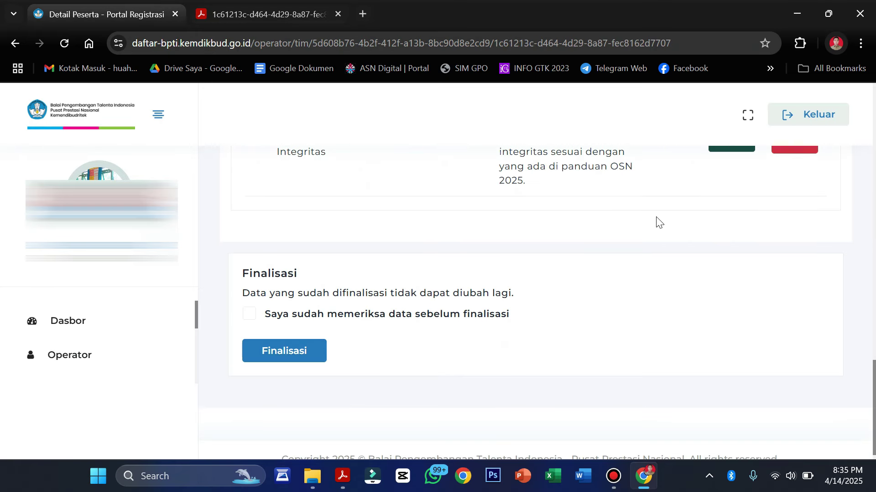
scroll(504, 287, "down", 1)
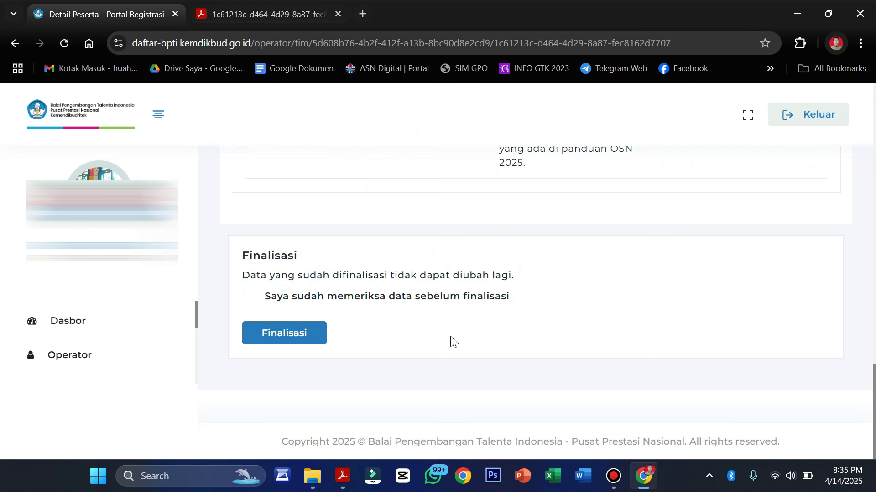
left_click(250, 297)
scroll(607, 313, "up", 5)
scroll(608, 312, "down", 5)
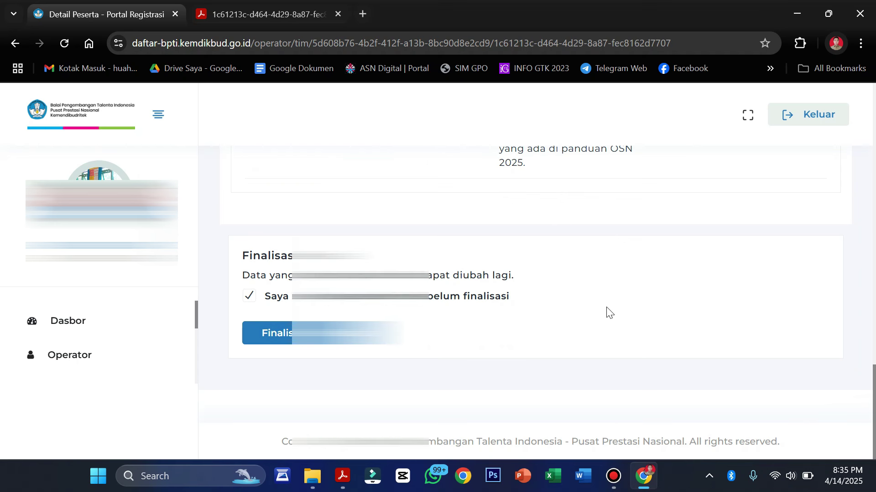
scroll(607, 313, "up", 20)
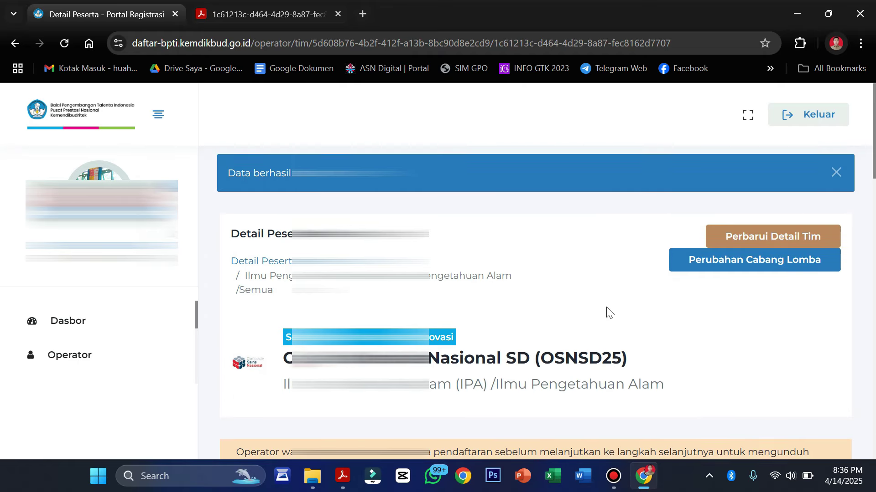
scroll(606, 313, "down", 3)
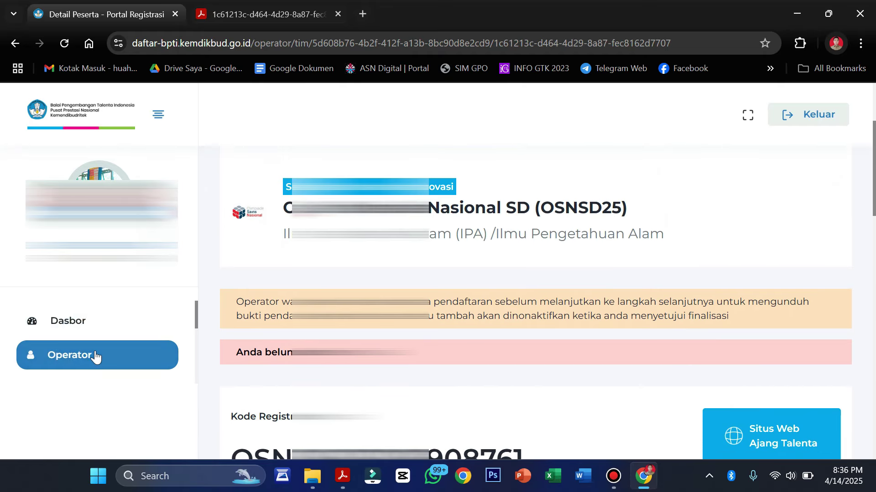
scroll(94, 358, "down", 3)
Go to Ajang Talenta, open the OSN-SD Detail page, and view its IPA, IPS and Matematika table.
left_click(90, 336)
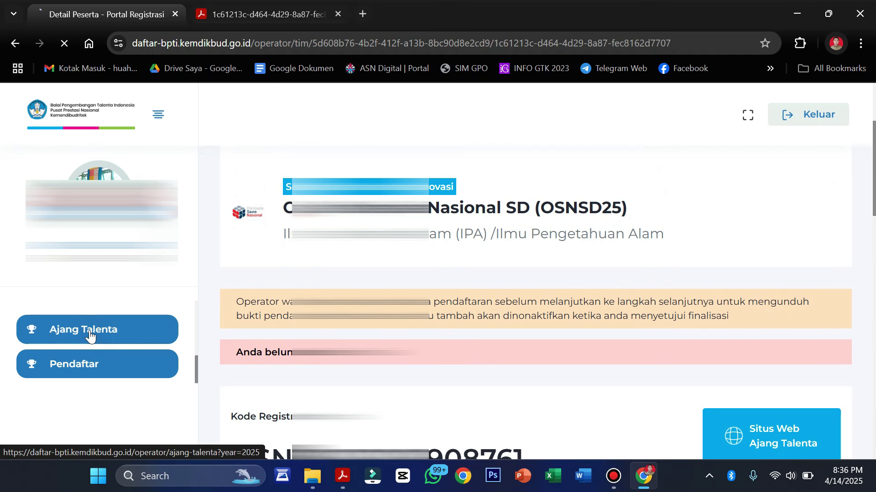
scroll(327, 339, "down", 2)
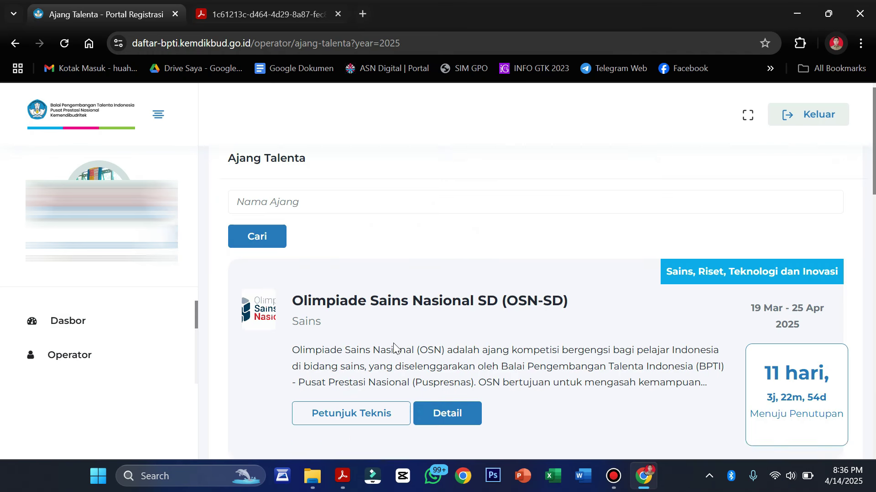
left_click(447, 344)
scroll(450, 351, "down", 6)
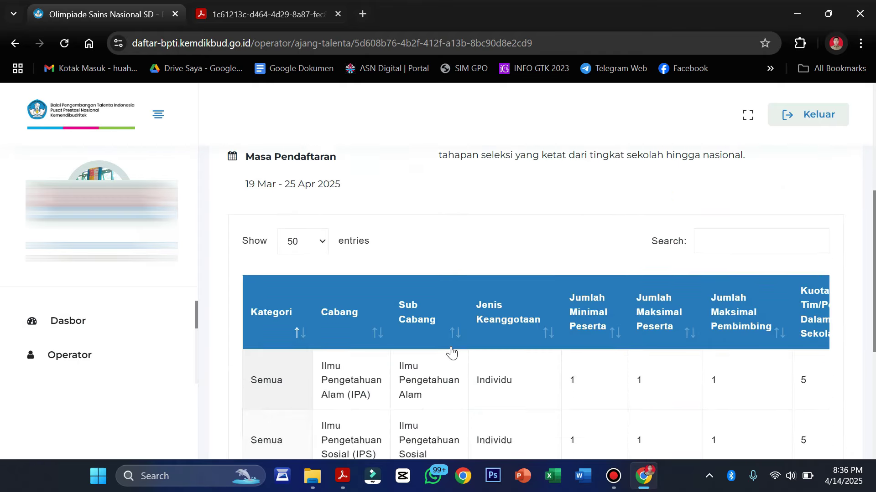
scroll(451, 350, "down", 3)
scroll(610, 309, "right", 2)
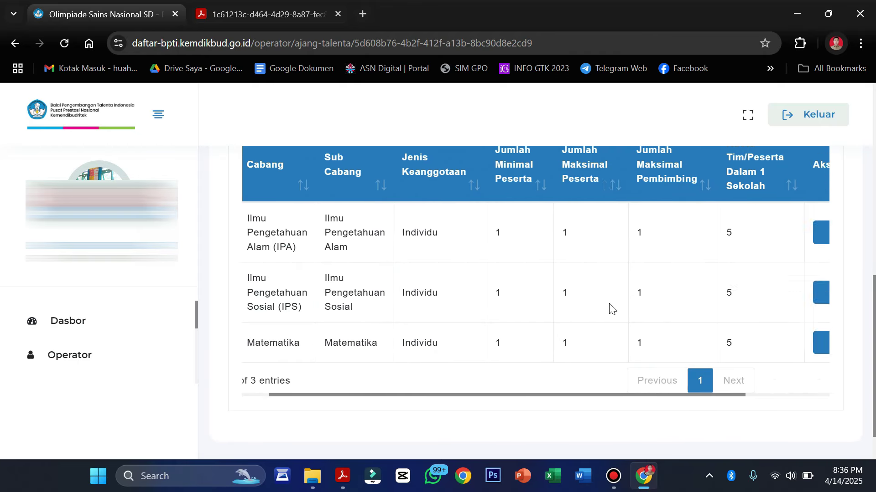
scroll(610, 309, "right", 2)
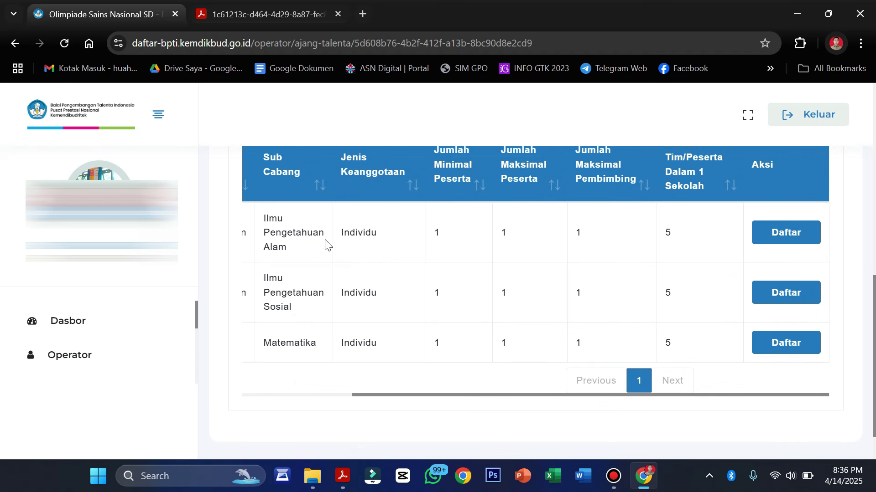
scroll(117, 326, "down", 2)
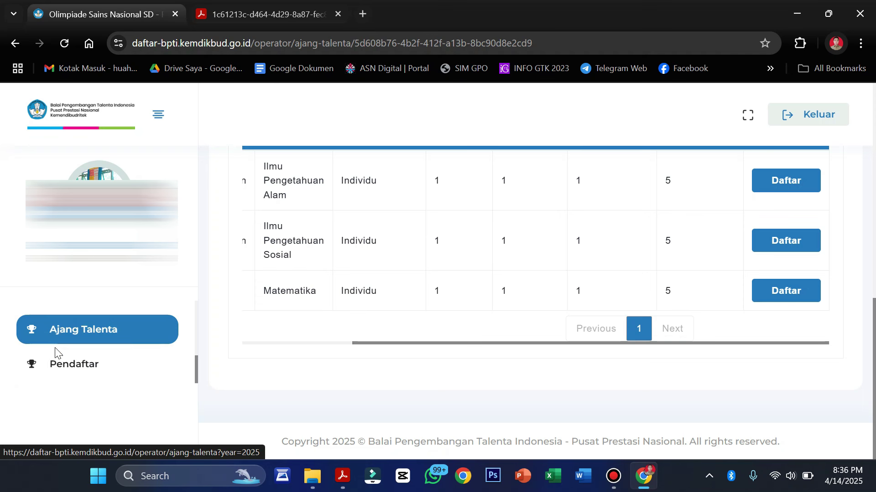
Check the Pendaftar summary, then return via Ajang Talenta to OSN-SD and start a new team registration.
left_click(87, 364)
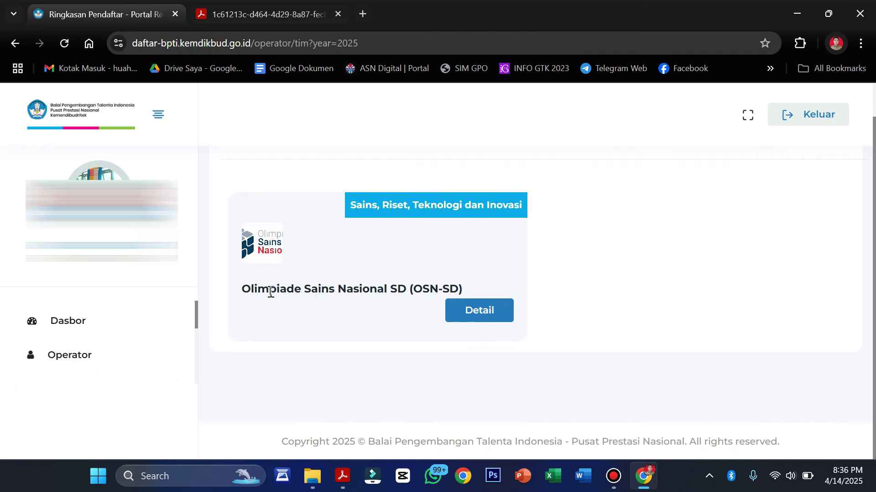
left_click(492, 313)
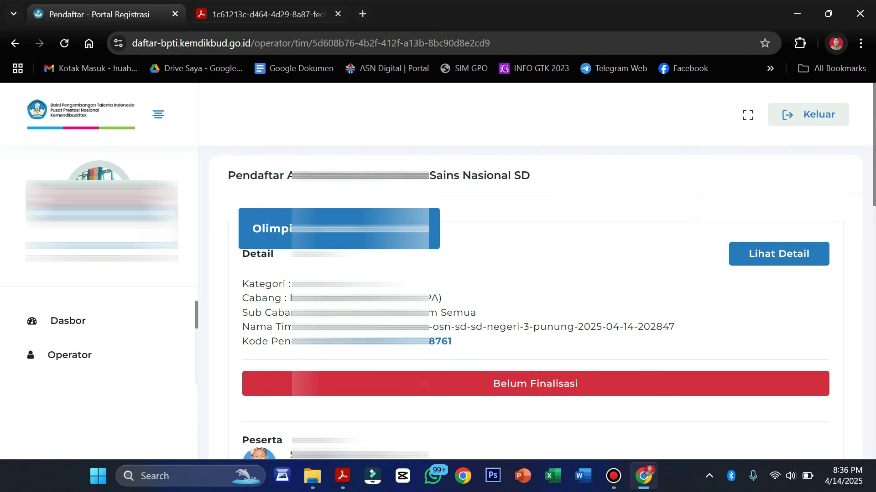
left_click(112, 352)
left_click(88, 333)
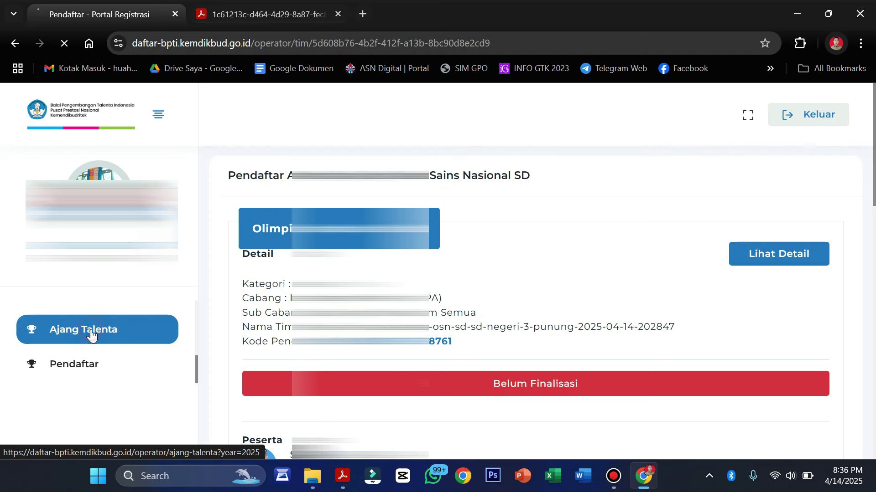
scroll(561, 311, "down", 2)
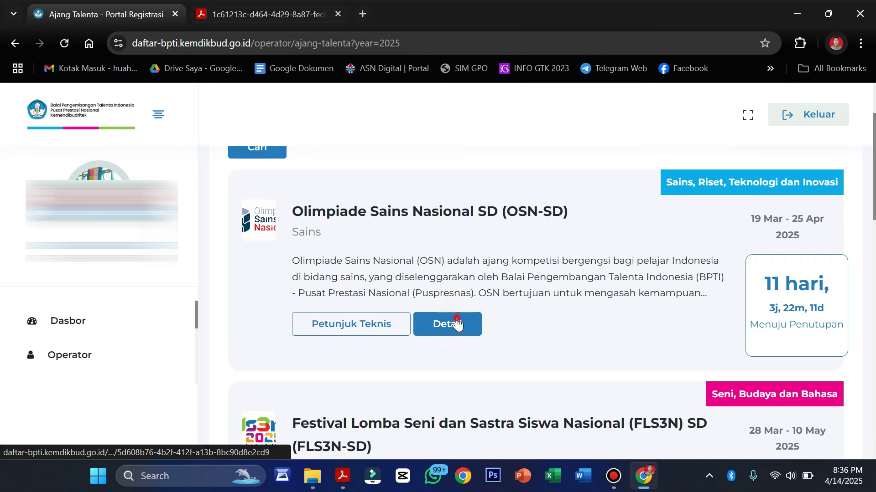
left_click(456, 322)
scroll(457, 323, "down", 9)
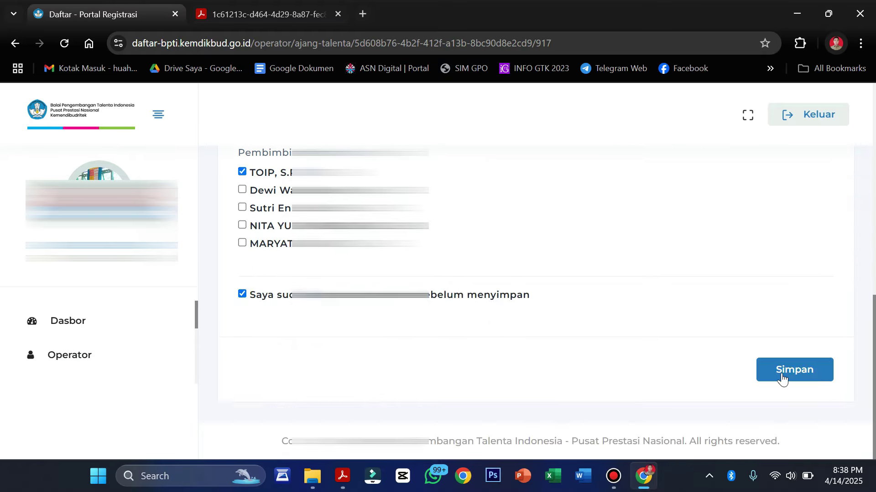
left_click(794, 370)
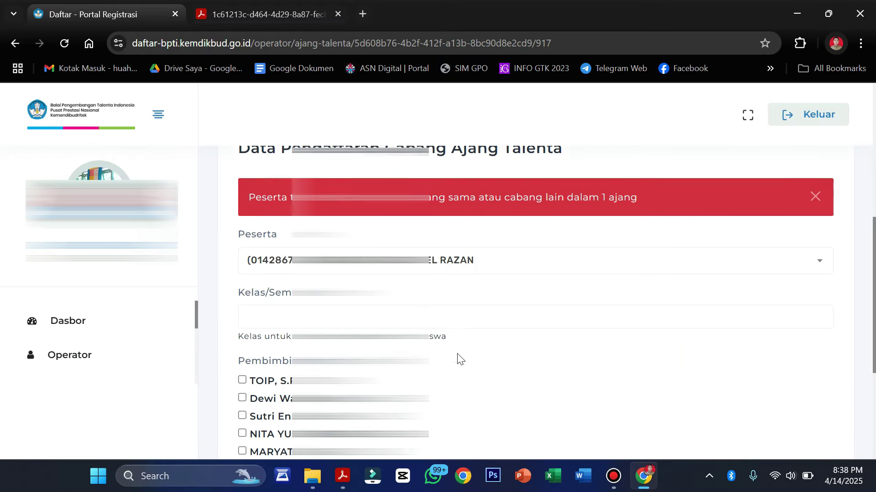
scroll(236, 307, "down", 4)
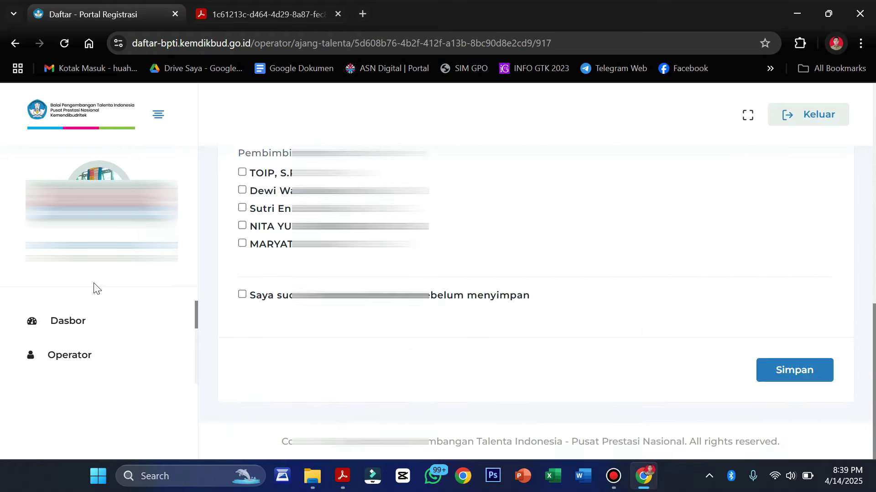
scroll(477, 305, "up", 10)
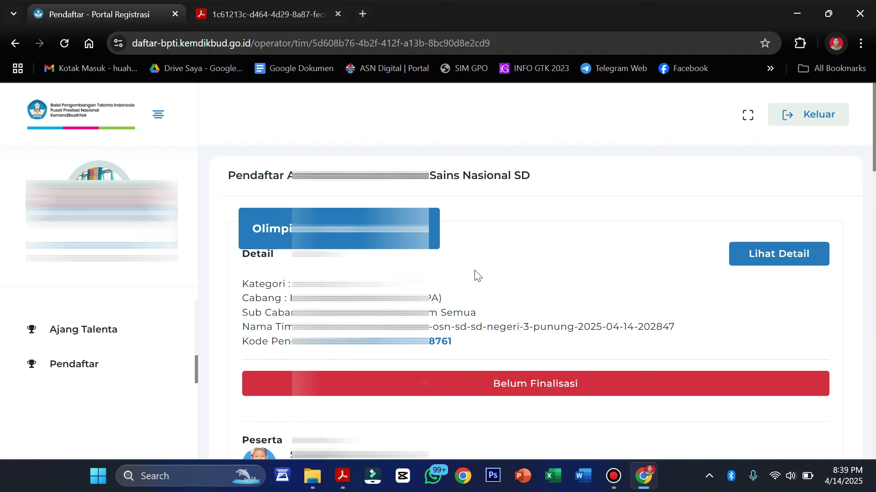
Open the 2025 Pendaftar summary and show the registered OSN-SD teams.
left_click(76, 331)
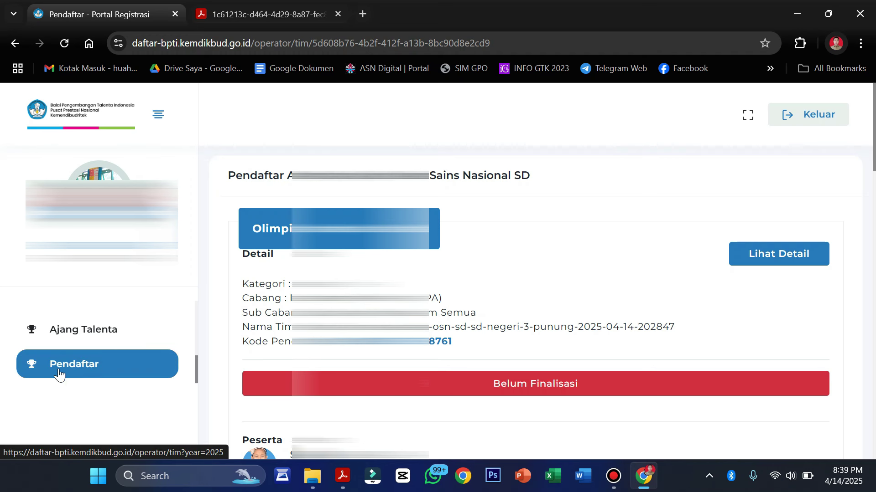
left_click(75, 368)
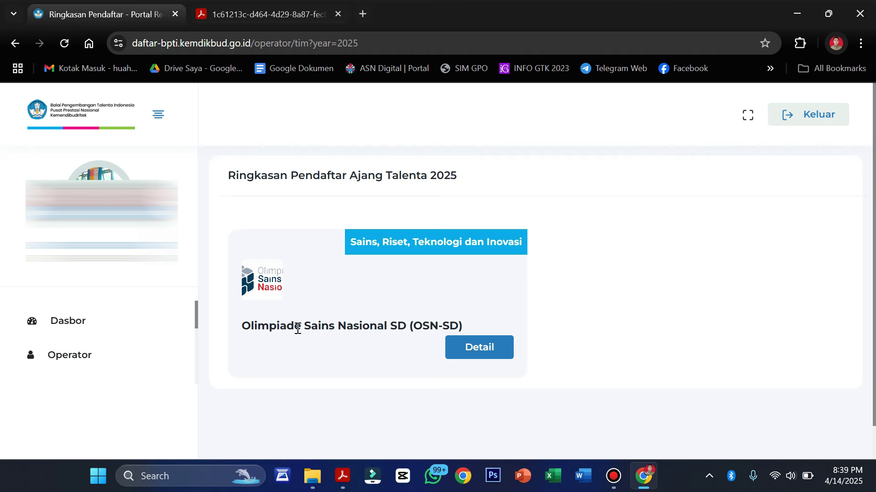
left_click(478, 354)
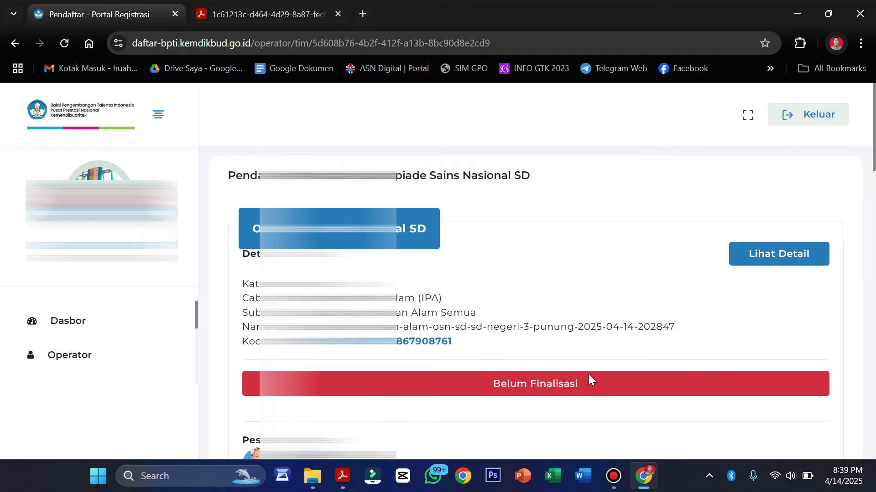
Check that both OSN-SD teams are still unfinalised, then bring up the Panduan OSN SD 2025 schedule.
scroll(588, 375, "down", 1)
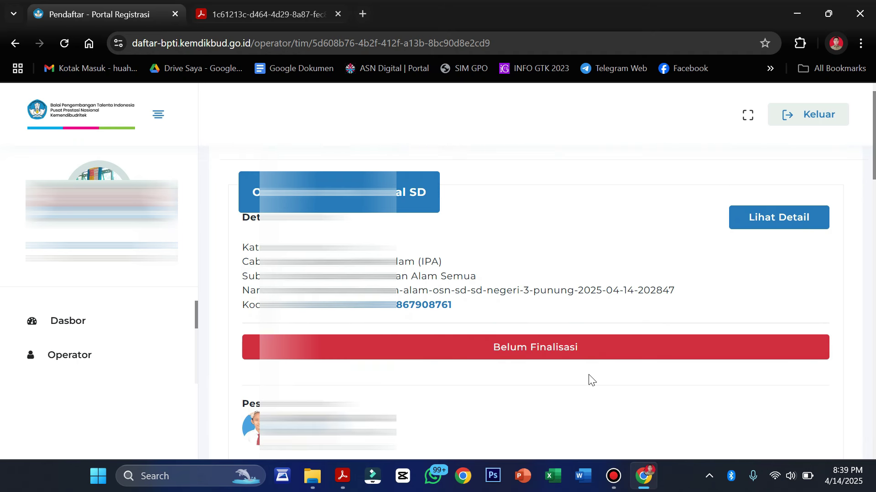
scroll(592, 380, "down", 2)
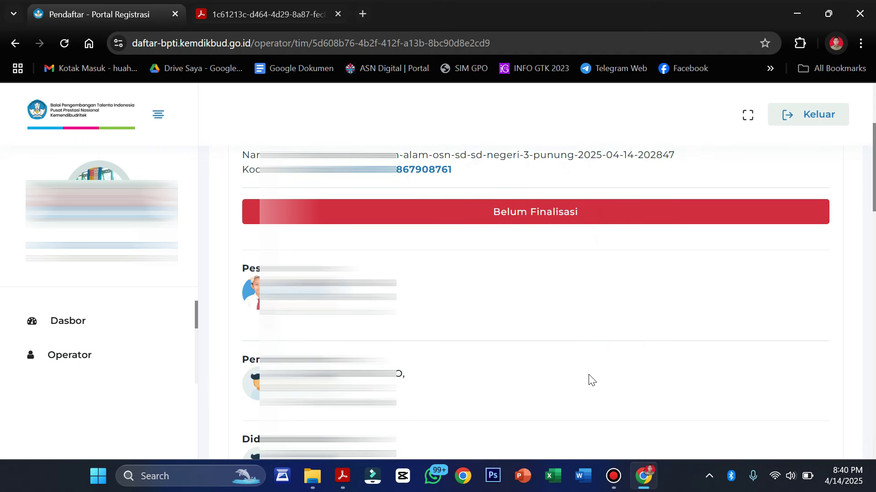
scroll(591, 380, "up", 1)
scroll(591, 380, "down", 3)
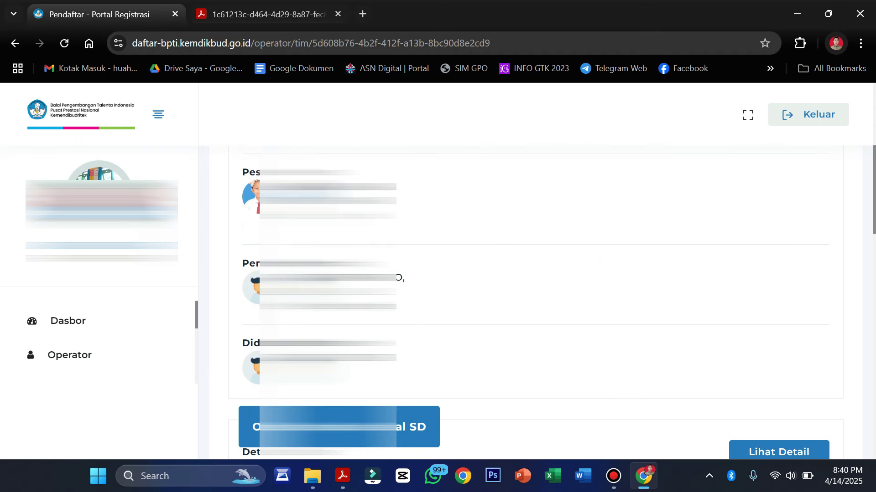
scroll(485, 276, "down", 4)
scroll(485, 275, "up", 4)
scroll(484, 276, "down", 1)
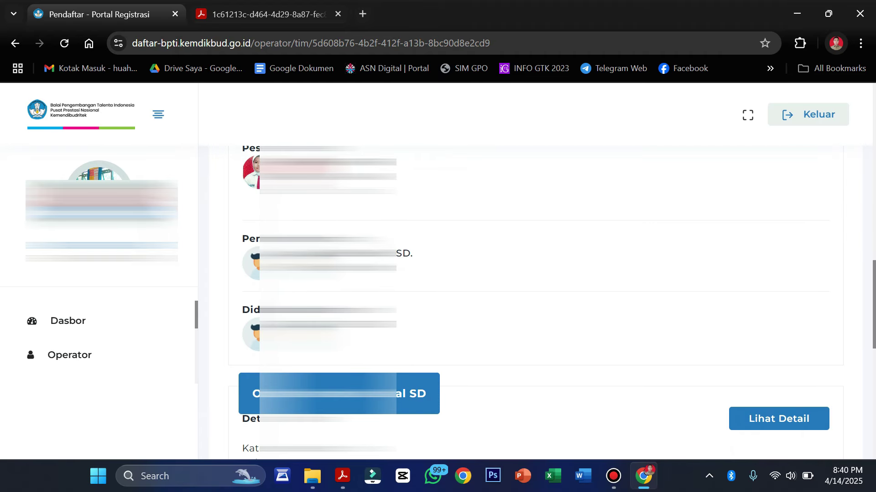
scroll(415, 287, "down", 10)
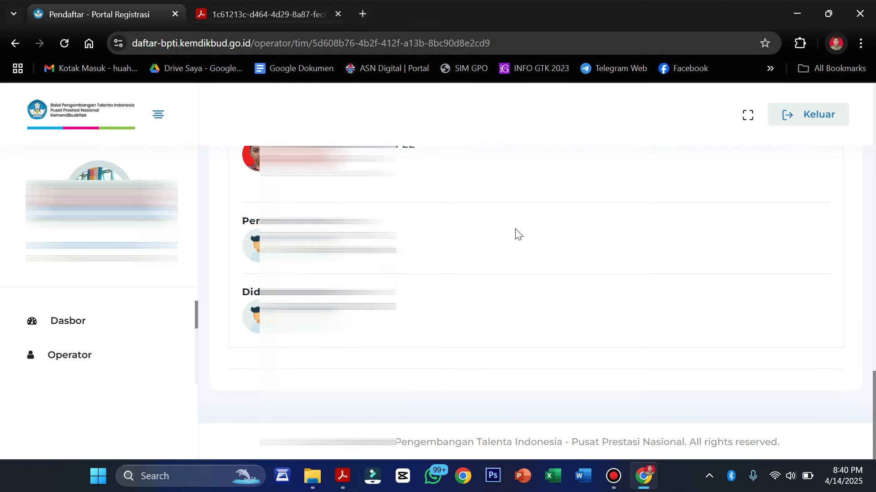
scroll(398, 287, "up", 10)
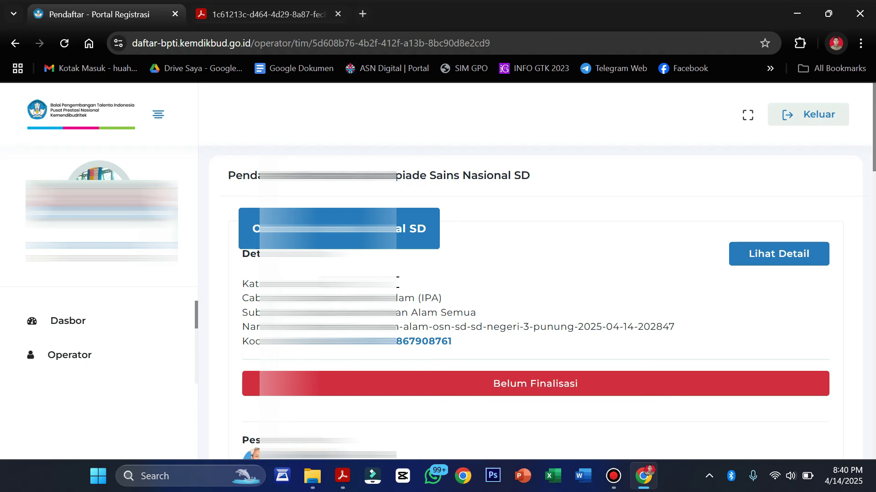
scroll(397, 282, "down", 1)
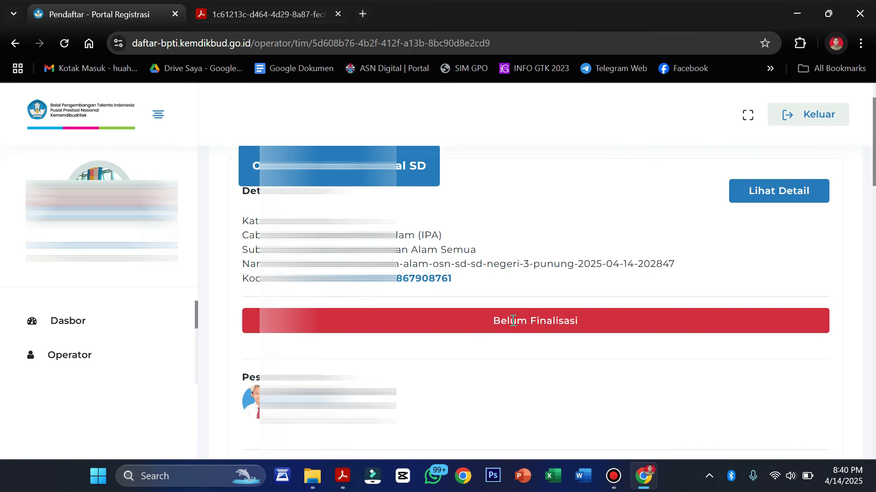
scroll(551, 324, "down", 9)
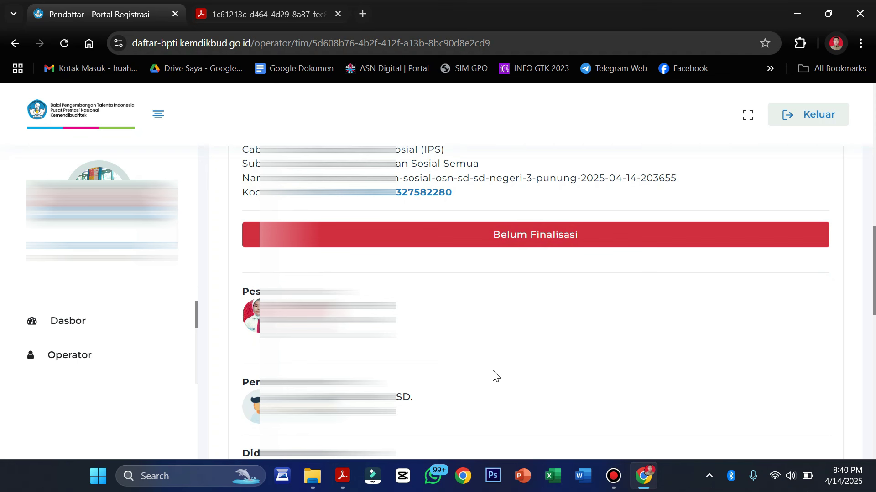
left_click(342, 476)
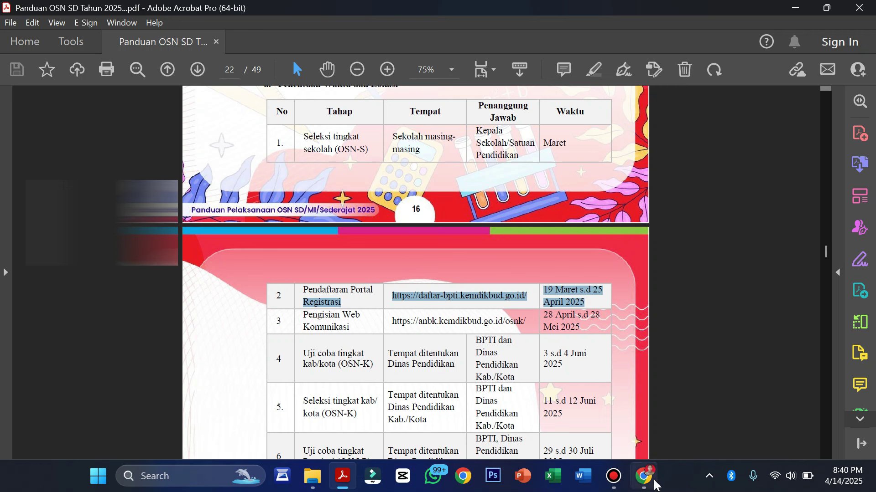
Switch from the Panduan OSN SD 2025 PDF back to the portal's Pendaftar page.
left_click(653, 476)
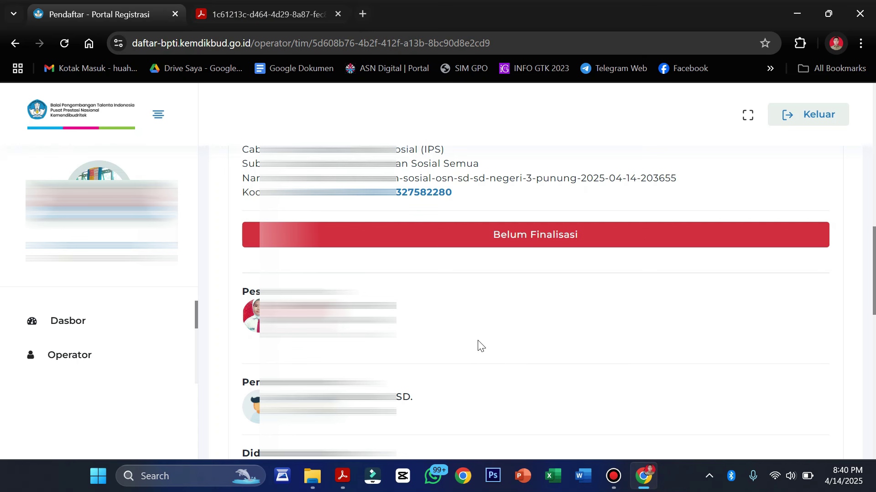
scroll(478, 347, "up", 10)
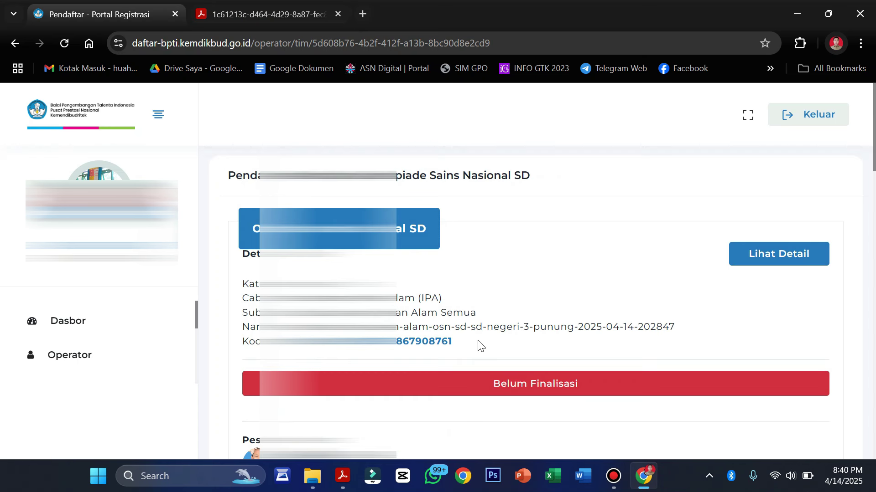
scroll(478, 347, "down", 3)
scroll(478, 347, "up", 2)
scroll(478, 346, "down", 8)
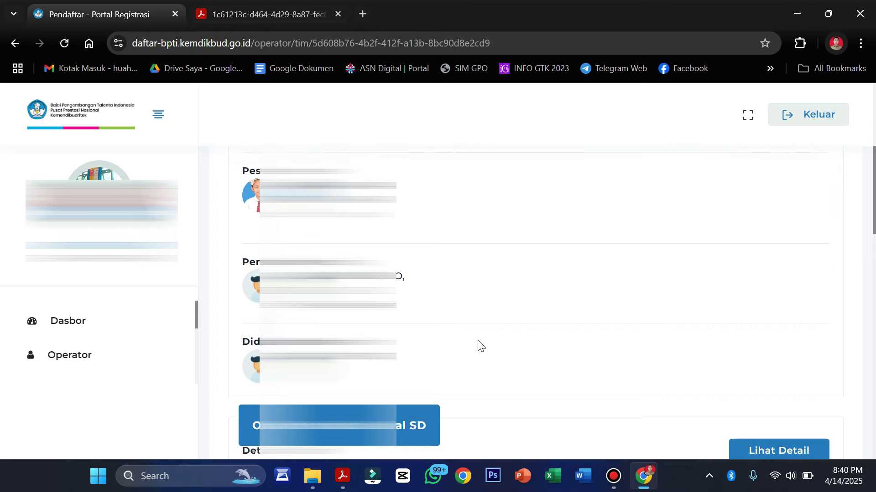
scroll(479, 347, "up", 5)
scroll(647, 285, "up", 3)
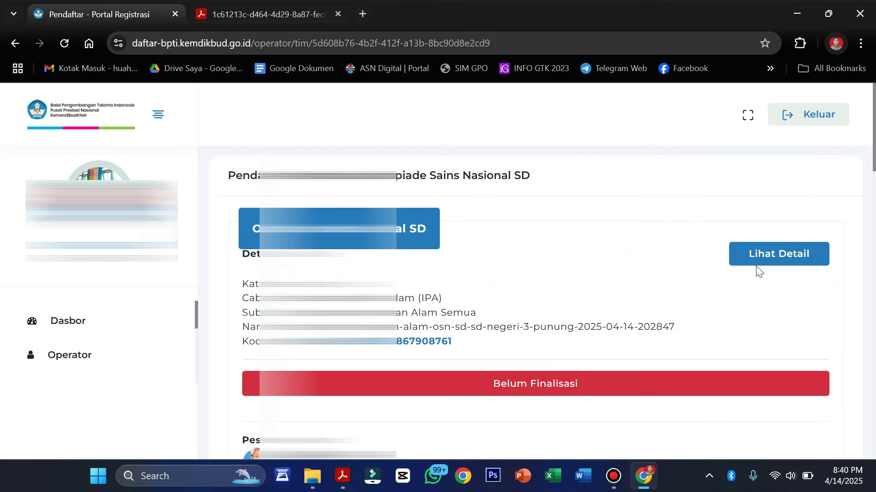
scroll(415, 291, "down", 15)
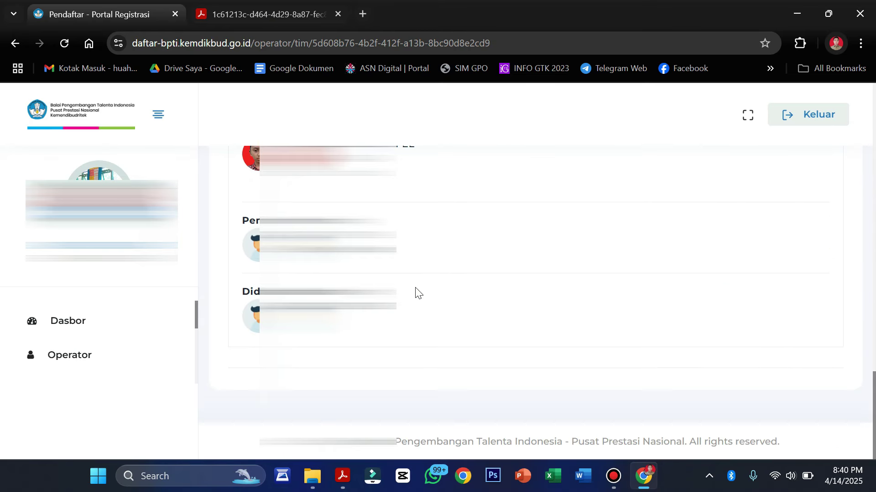
scroll(415, 292, "up", 6)
scroll(415, 291, "down", 3)
scroll(414, 291, "up", 10)
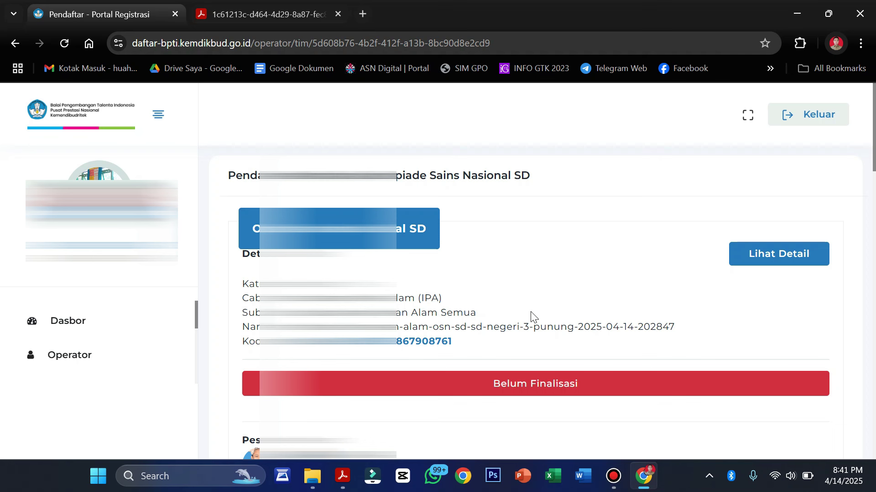
scroll(533, 316, "down", 4)
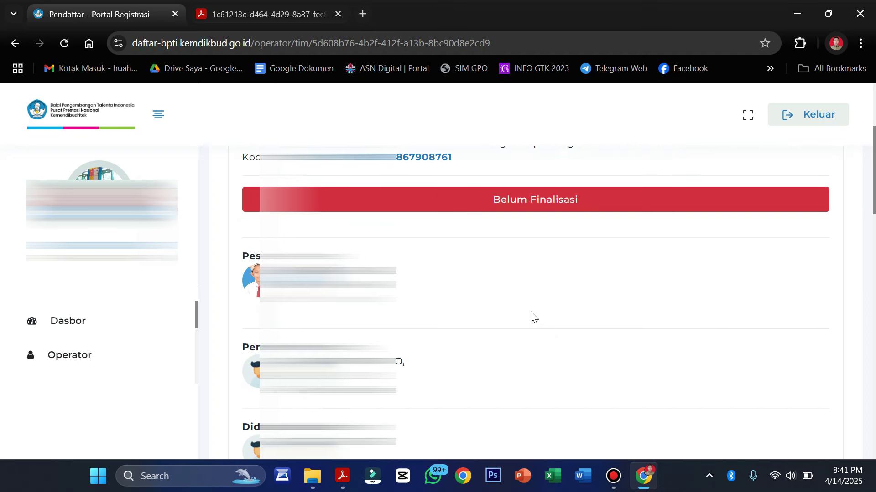
scroll(533, 316, "up", 2)
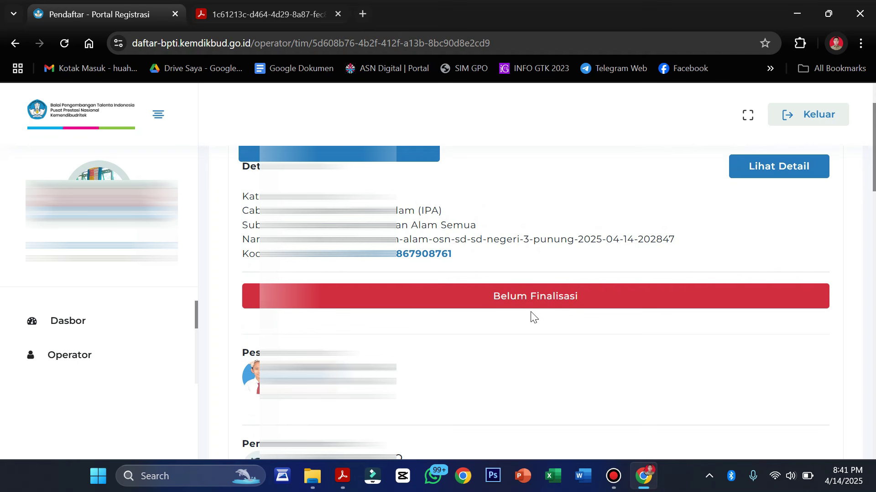
scroll(532, 316, "up", 2)
scroll(532, 316, "down", 2)
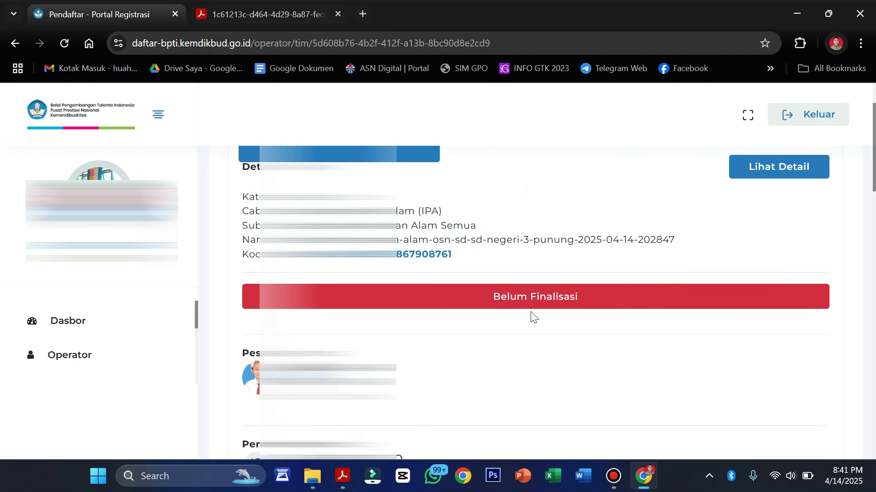
scroll(552, 312, "up", 1)
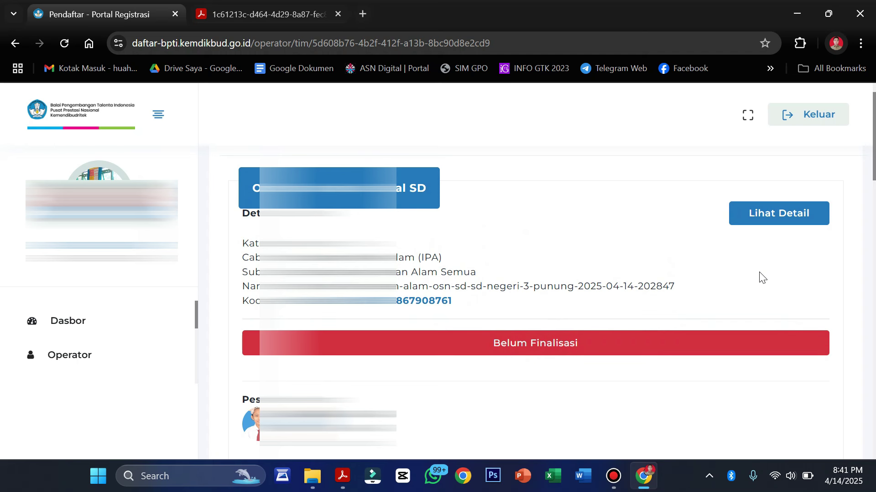
Tick the data-checked box on the IPA team's details and confirm its Finalisasi with OK.
left_click(787, 219)
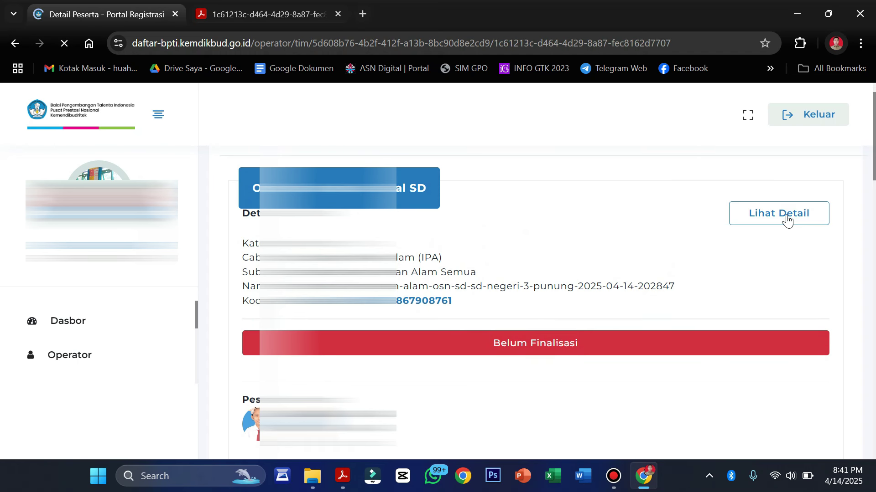
scroll(555, 270, "down", 3)
scroll(555, 269, "down", 12)
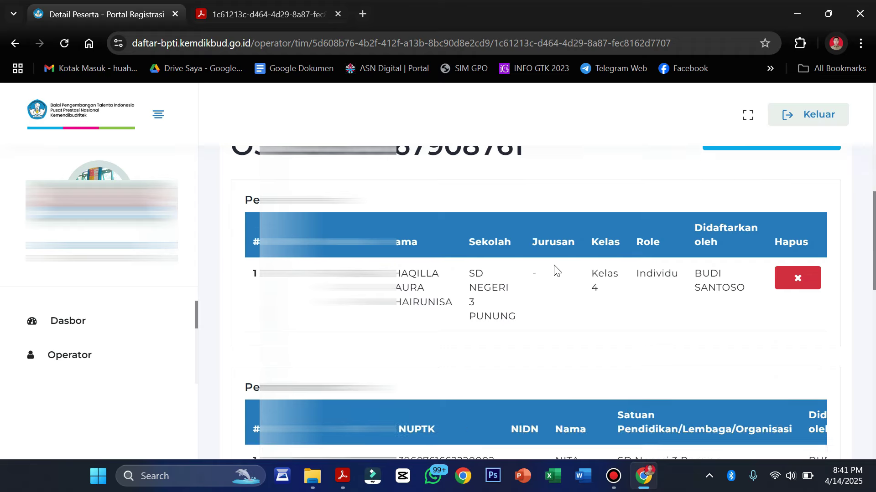
left_click(248, 297)
left_click(290, 338)
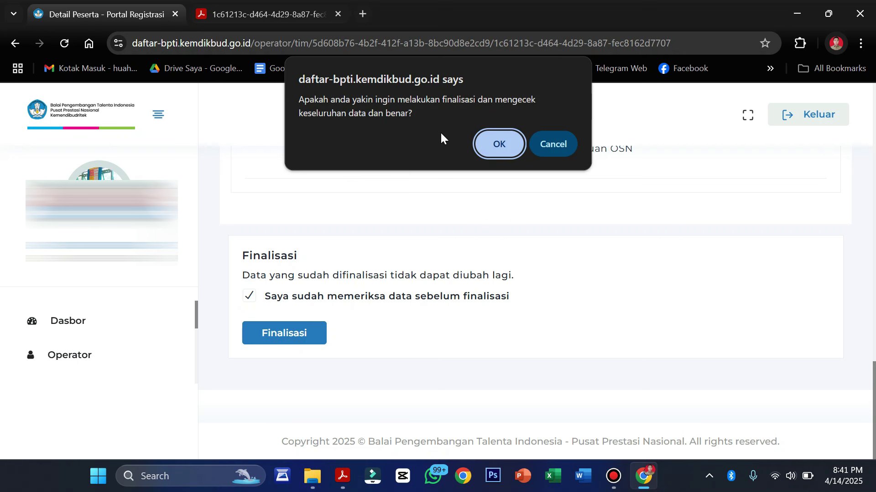
left_click(504, 144)
scroll(554, 321, "down", 3)
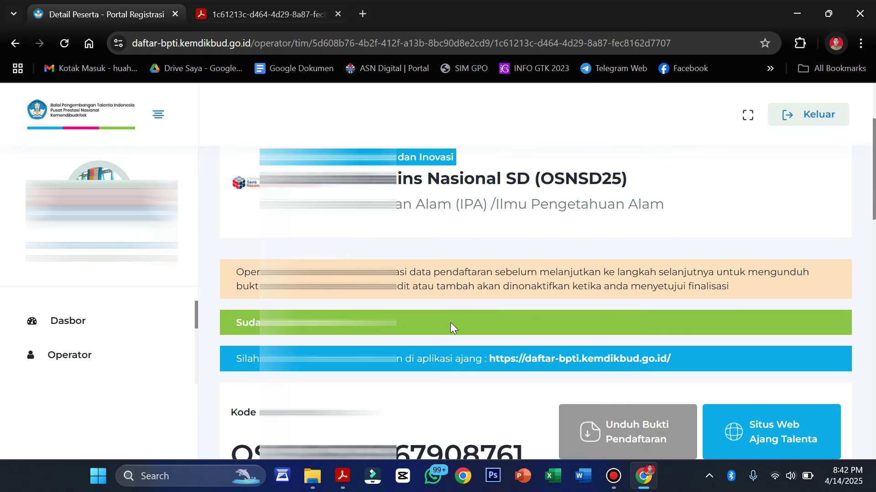
scroll(494, 323, "up", 3)
scroll(494, 323, "down", 5)
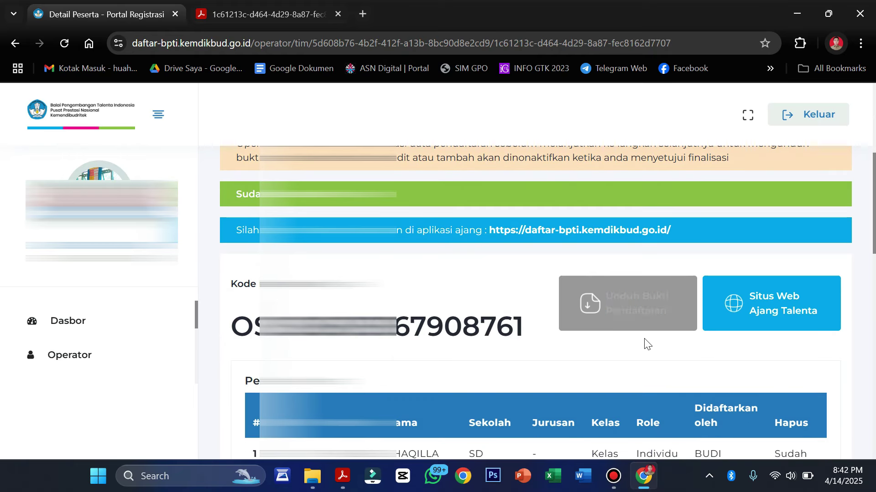
left_click(614, 312)
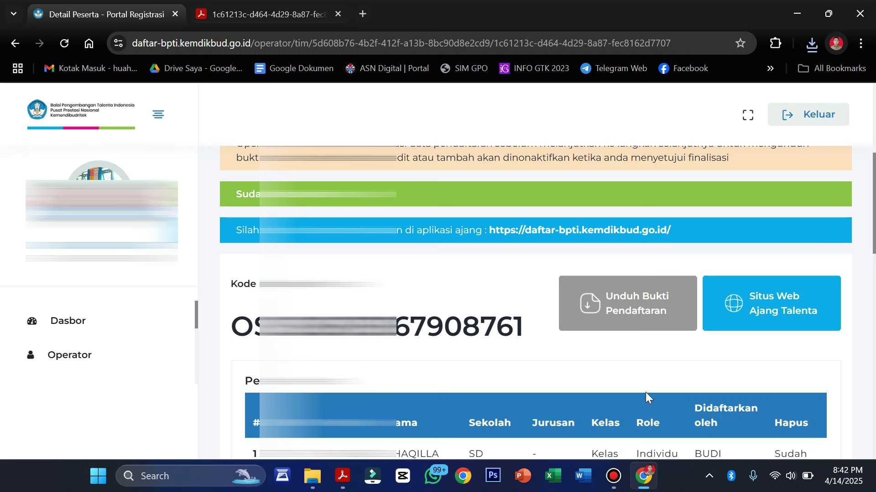
scroll(644, 393, "down", 2)
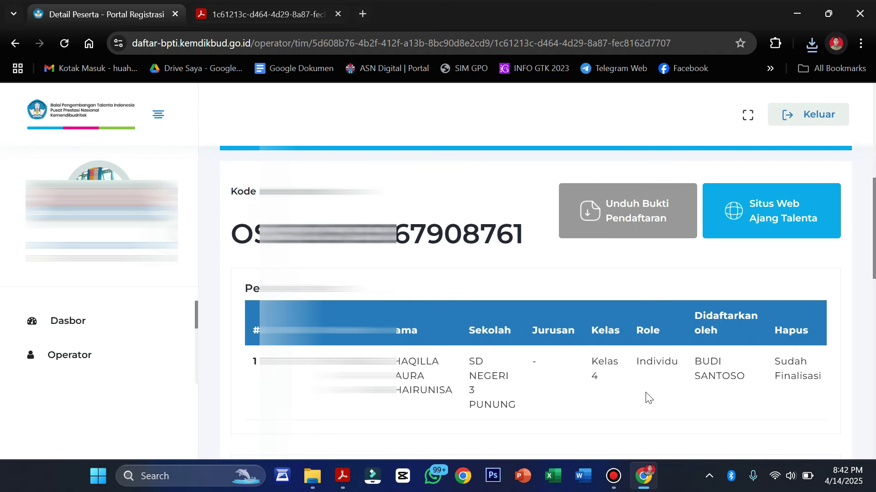
scroll(645, 392, "up", 2)
scroll(128, 361, "down", 3)
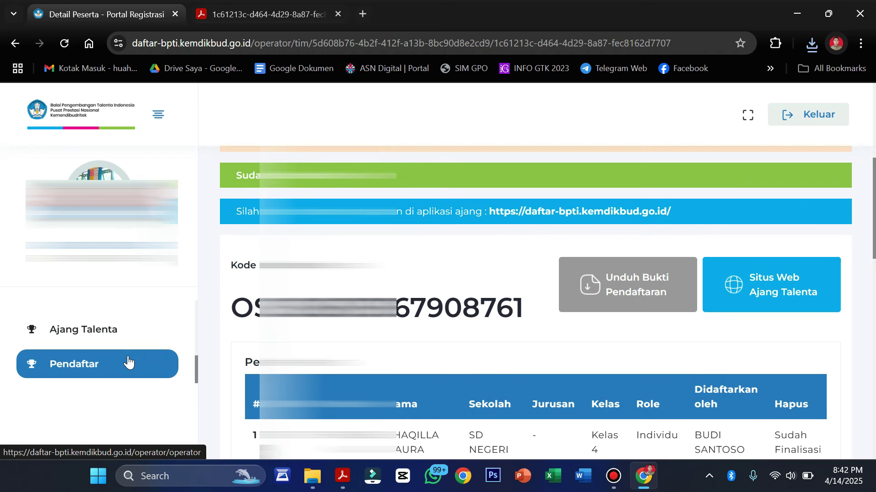
Open the OSN-SD team registrations list from the 2025 Pendaftar summary.
left_click(64, 367)
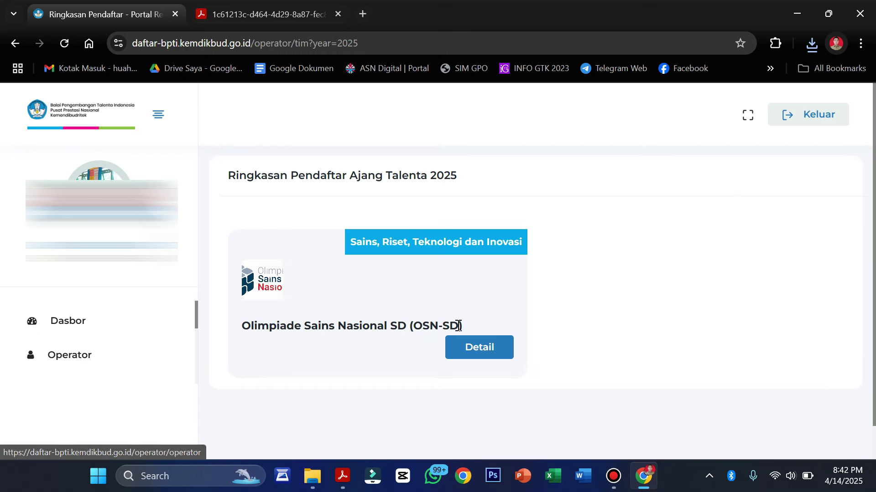
left_click(468, 351)
scroll(469, 351, "down", 10)
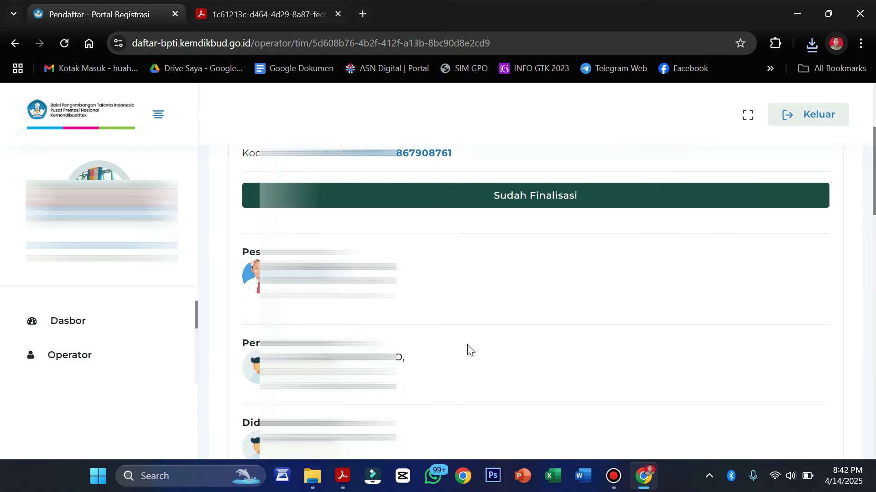
scroll(469, 351, "up", 1)
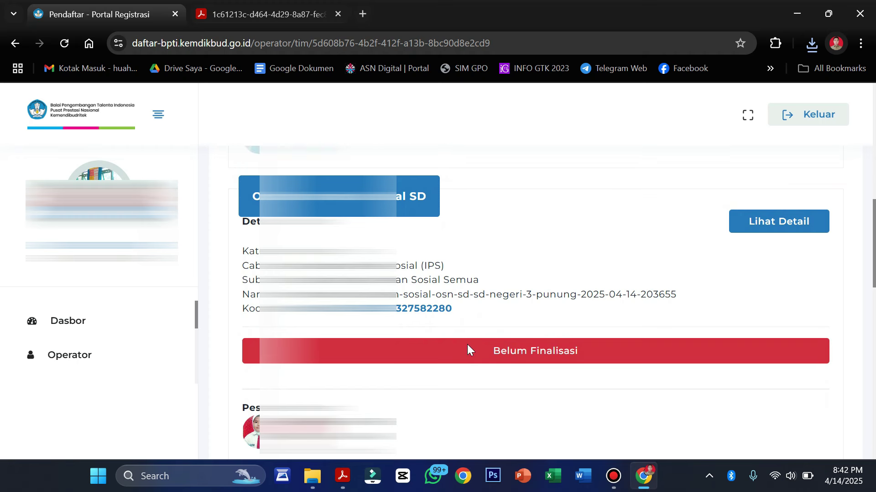
Finalise the Belum Finalisasi IPS team after ticking the data-checked box and confirming with OK.
left_click(774, 227)
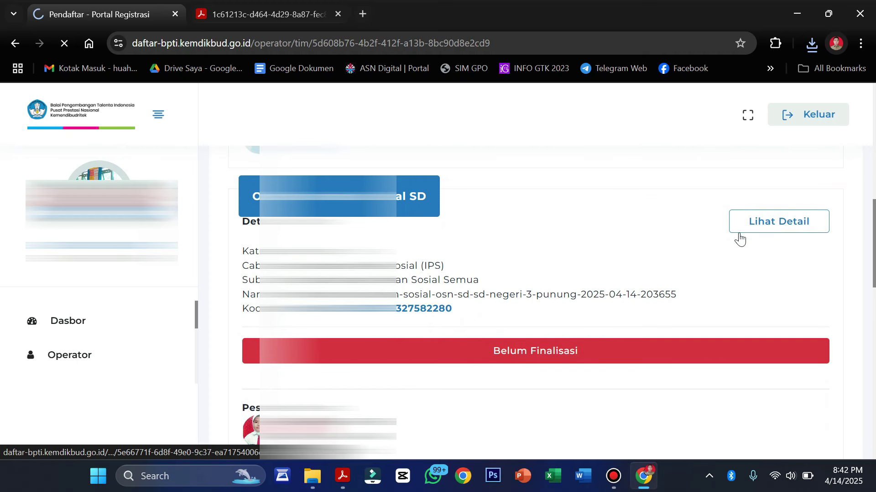
scroll(527, 318, "down", 5)
scroll(527, 318, "down", 10)
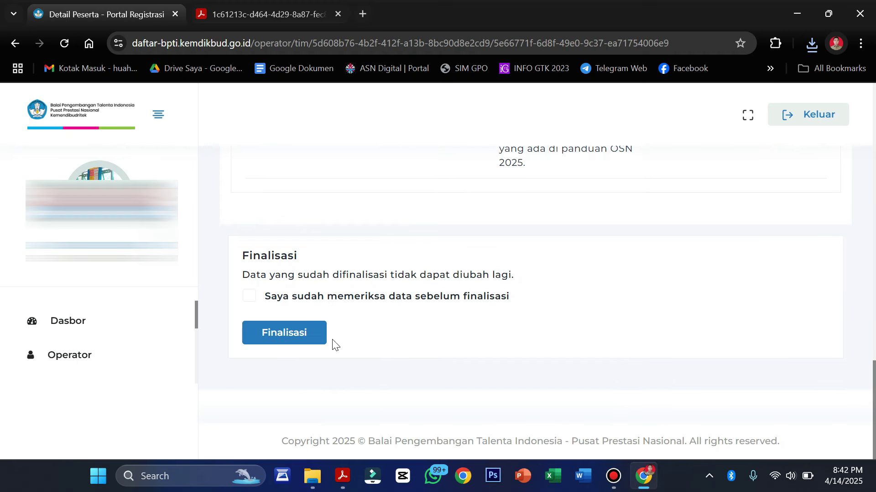
left_click(250, 295)
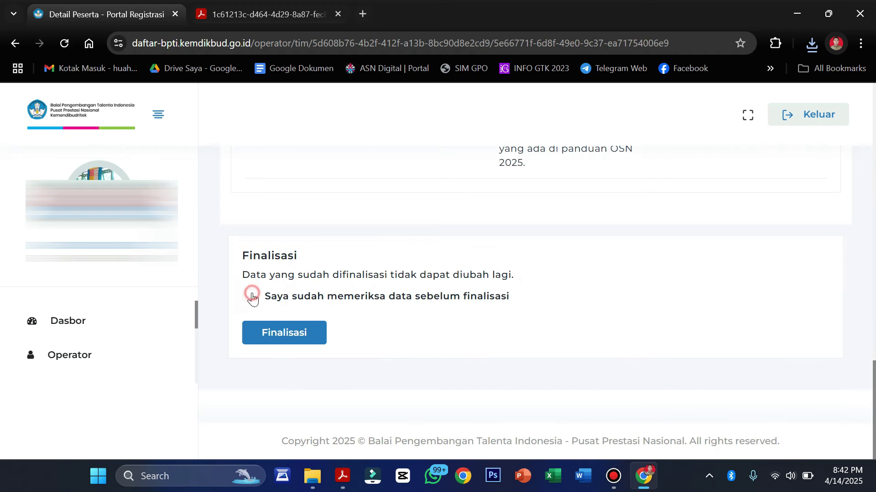
left_click(280, 336)
left_click(504, 142)
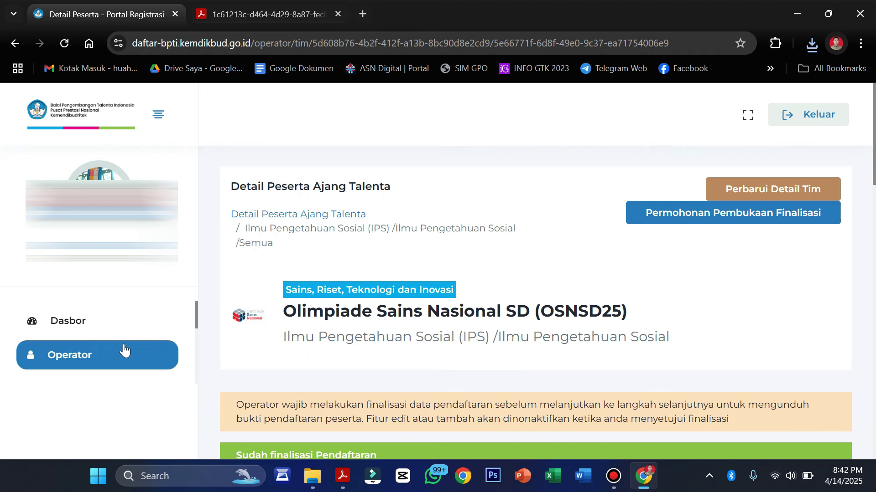
scroll(121, 350, "down", 2)
Return to the OSN-SD team registrations list via the Pendaftar summary.
left_click(88, 365)
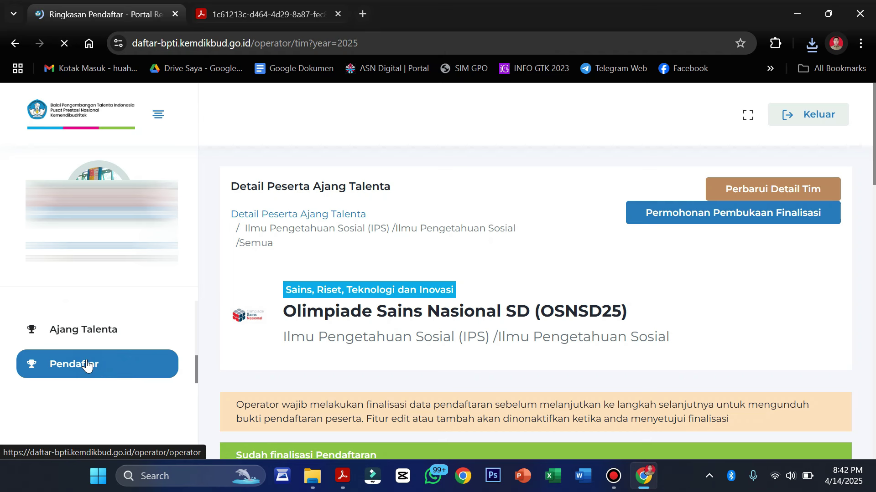
scroll(430, 328, "down", 2)
left_click(477, 320)
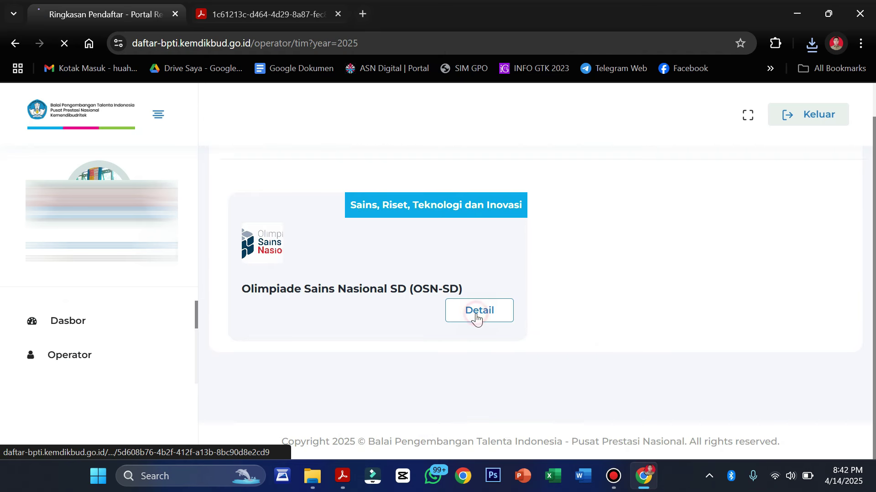
scroll(571, 324, "down", 10)
scroll(573, 325, "up", 10)
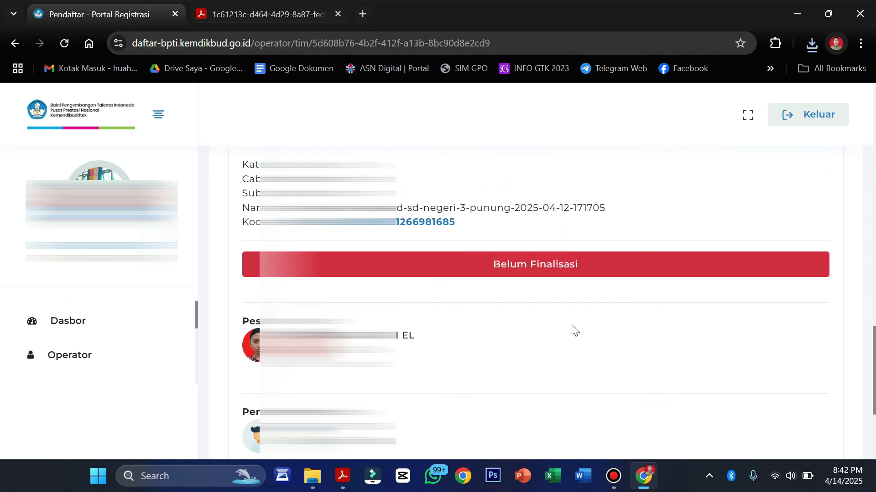
Finalise the remaining MIPA Kelas 5 team and download its Bukti Pendaftaran.
left_click(804, 285)
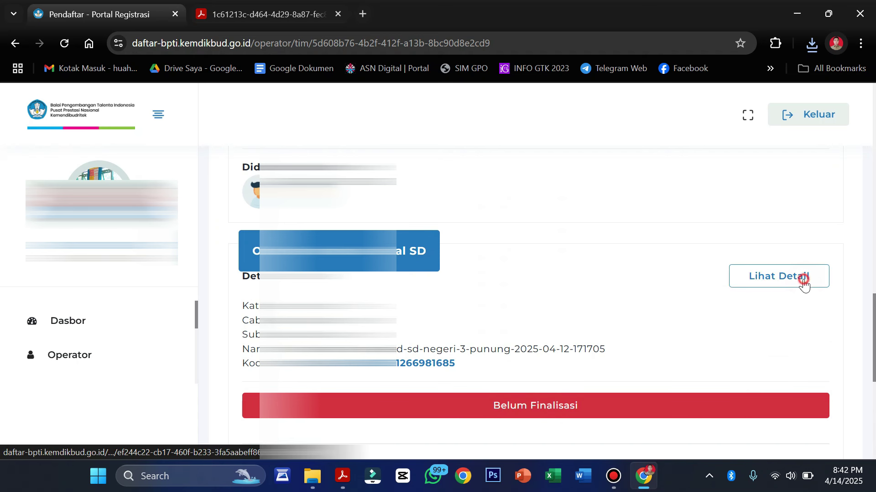
scroll(707, 321, "down", 3)
scroll(707, 320, "down", 15)
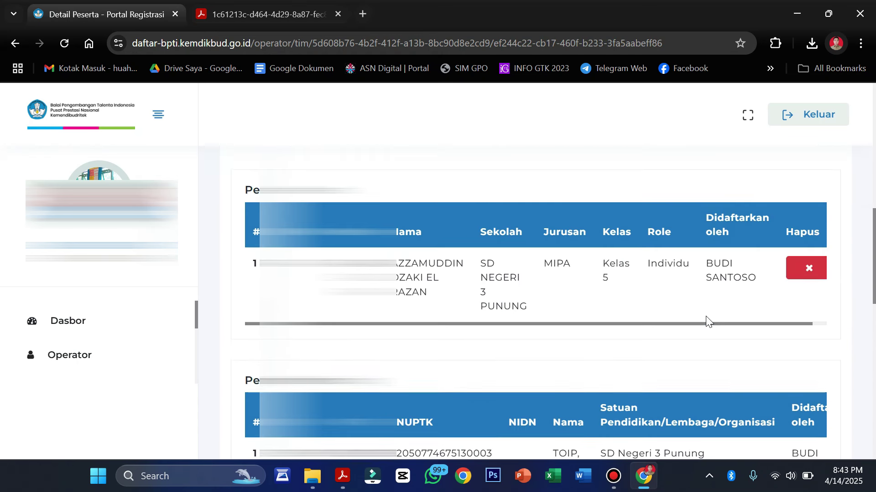
left_click(250, 296)
left_click(290, 338)
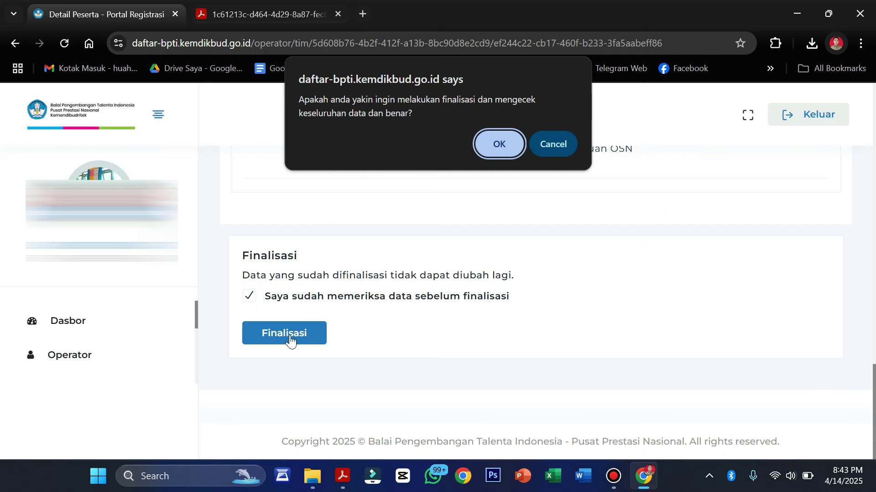
left_click(496, 152)
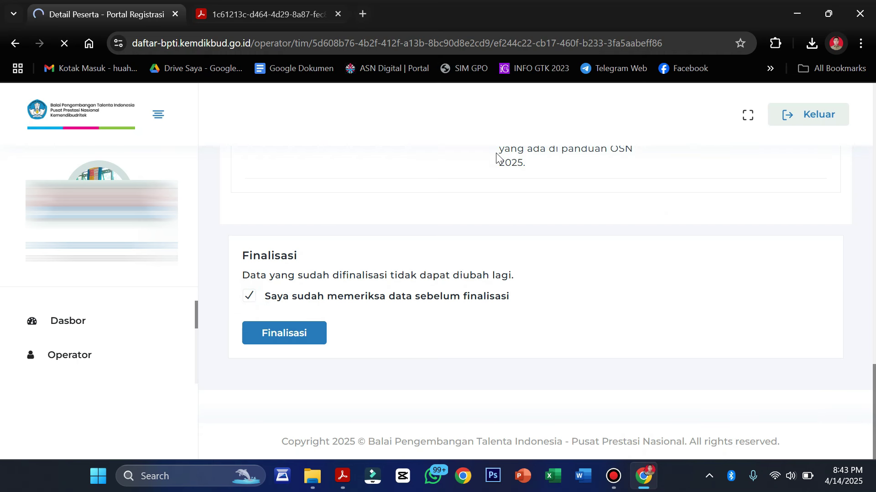
scroll(609, 316, "down", 7)
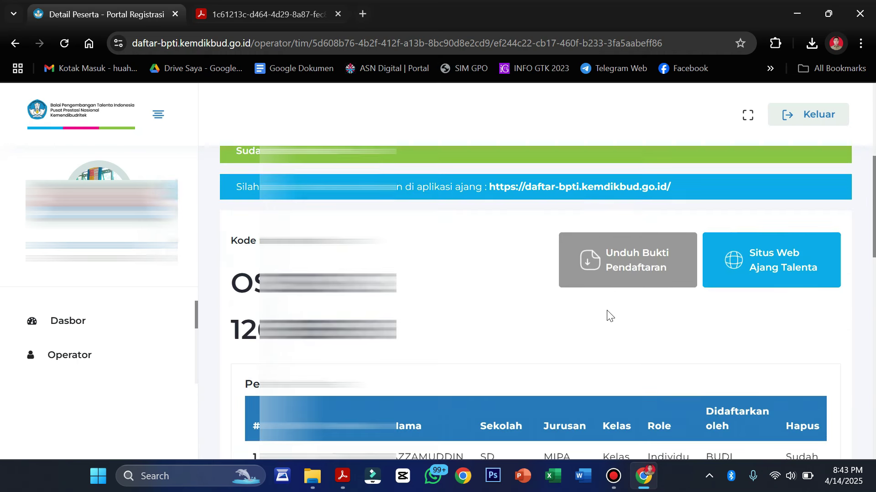
left_click(638, 240)
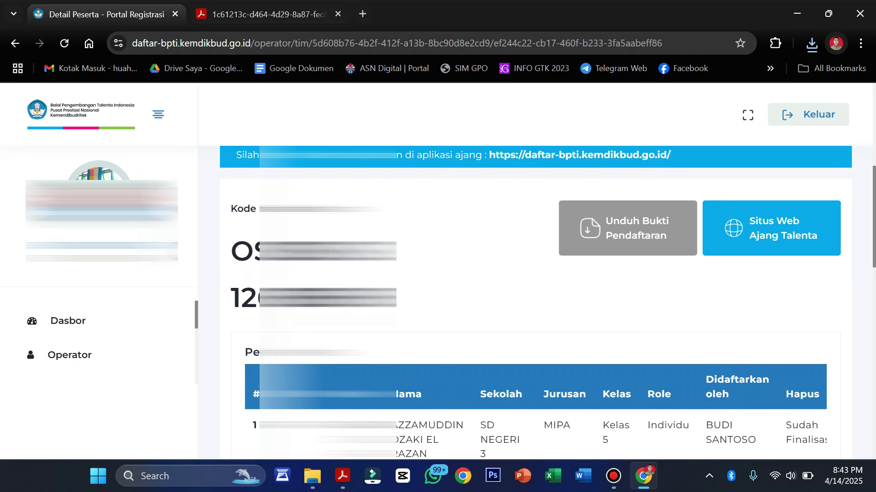
Scroll the OSN-SD team cards to confirm Sudah Finalisasi, then open the IPA team's page.
left_click(50, 351)
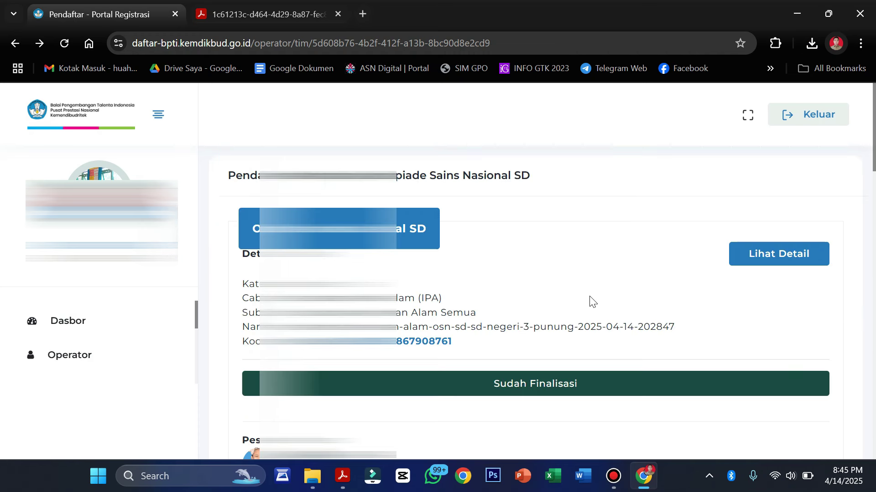
scroll(591, 302, "down", 12)
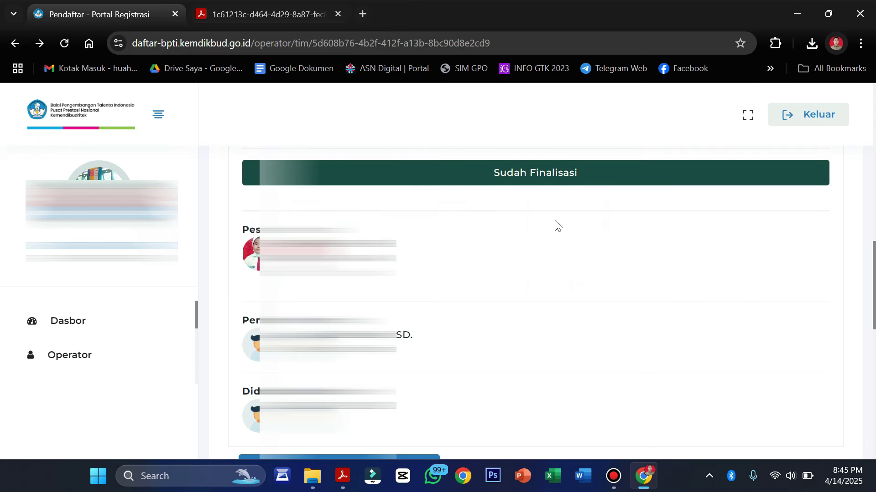
scroll(614, 317, "up", 2)
scroll(615, 317, "down", 4)
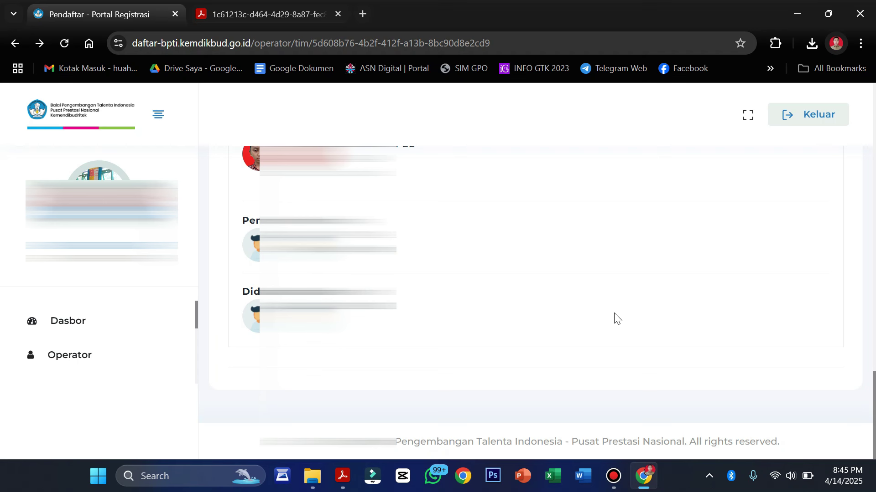
scroll(615, 317, "up", 15)
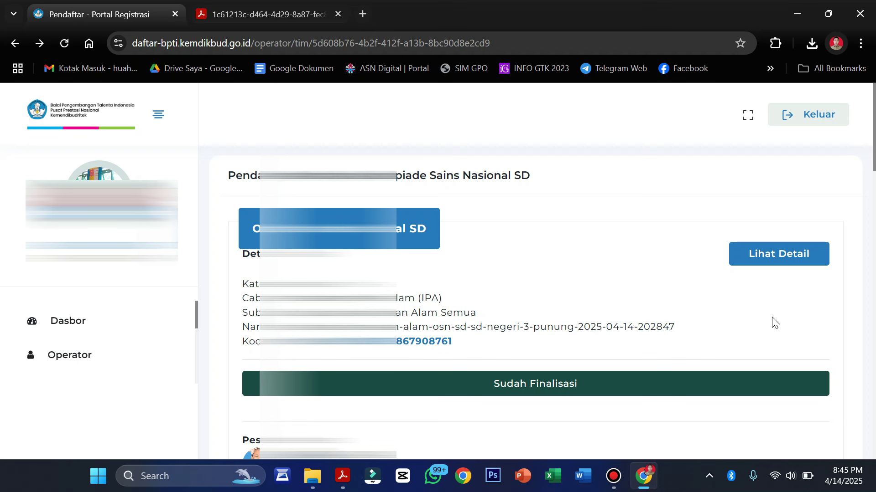
scroll(696, 342, "down", 1)
scroll(696, 340, "up", 1)
left_click(766, 253)
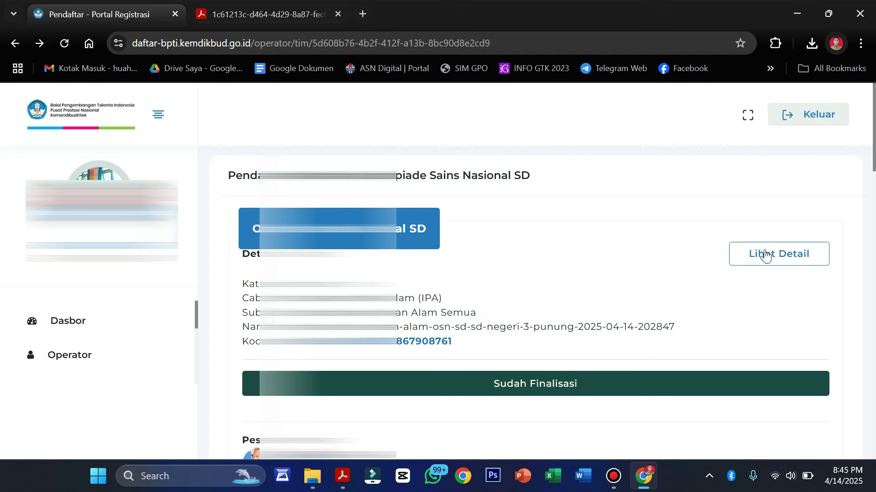
scroll(751, 300, "down", 2)
scroll(751, 301, "up", 1)
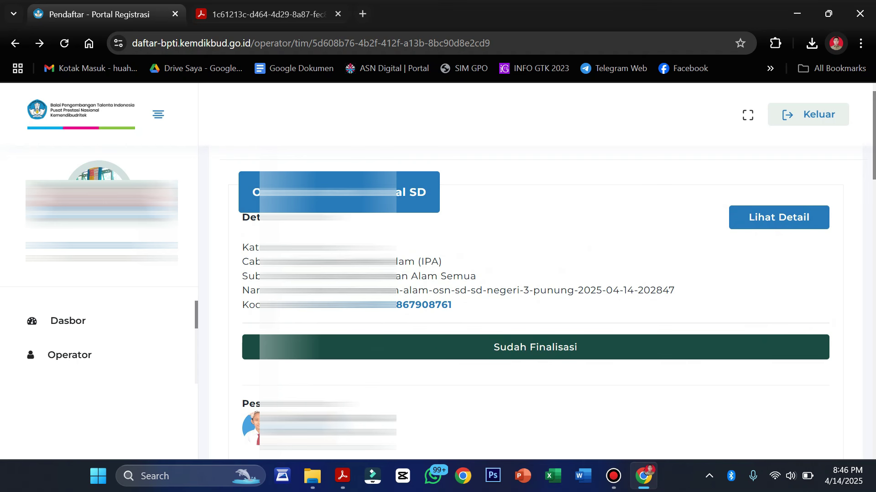
Start a Permohonan Pembukaan Finalisasi request for the IPA team, placing the cursor in Alasan.
left_click(766, 223)
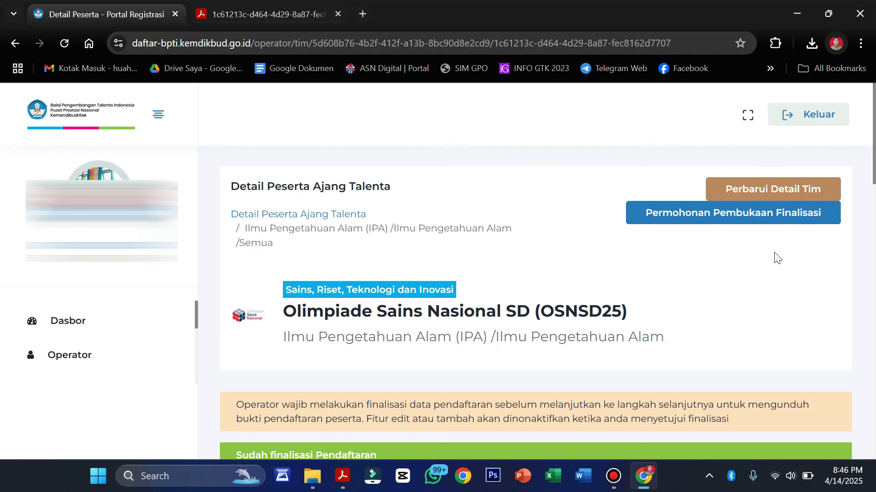
left_click(698, 219)
left_click(461, 199)
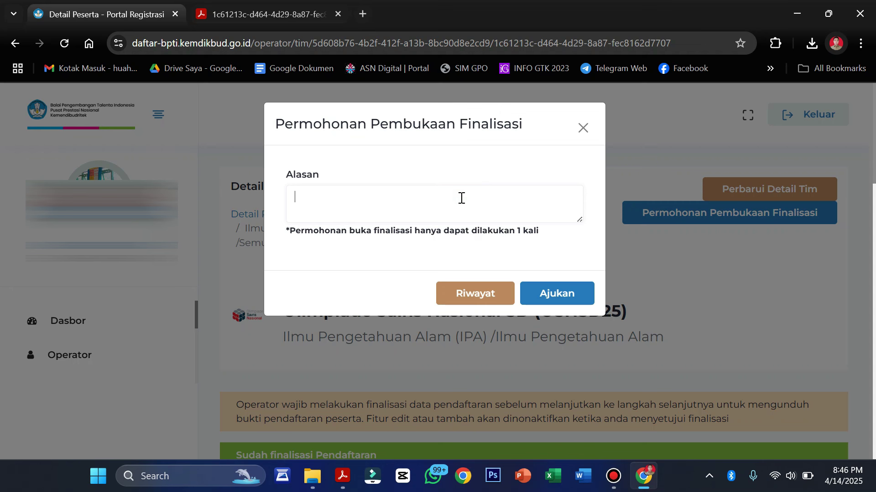
Leave Alasan empty and close the reopen-finalization request without submitting it.
left_click(461, 198)
left_click(472, 233)
left_click_drag(472, 233, 548, 234)
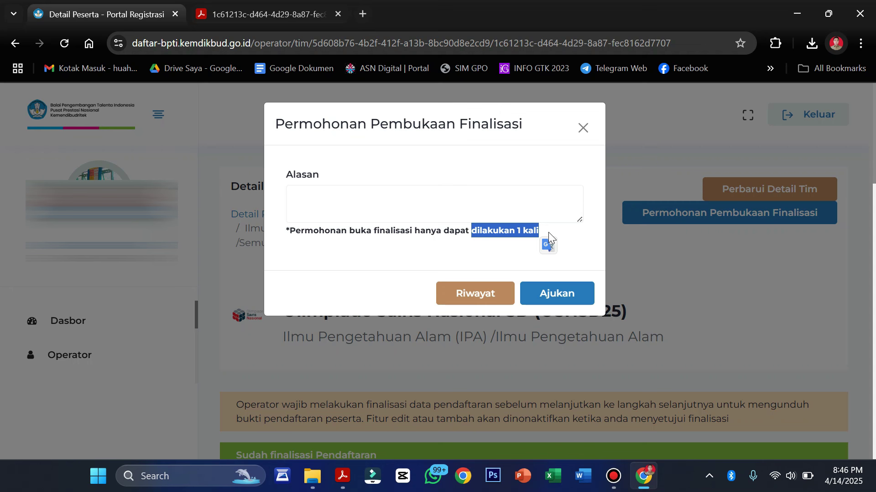
left_click(432, 201)
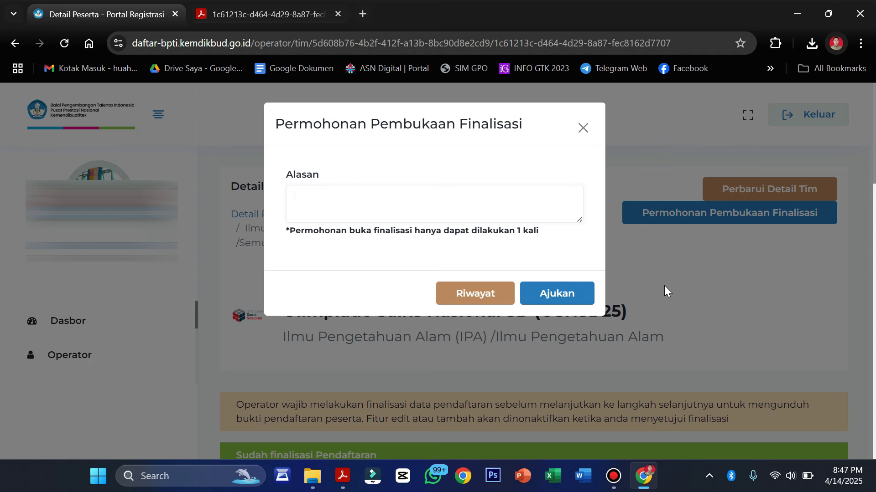
left_click(581, 128)
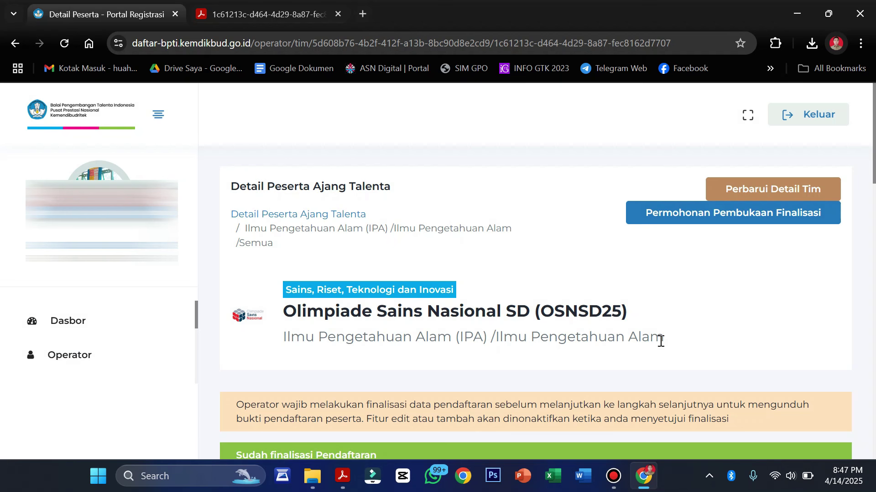